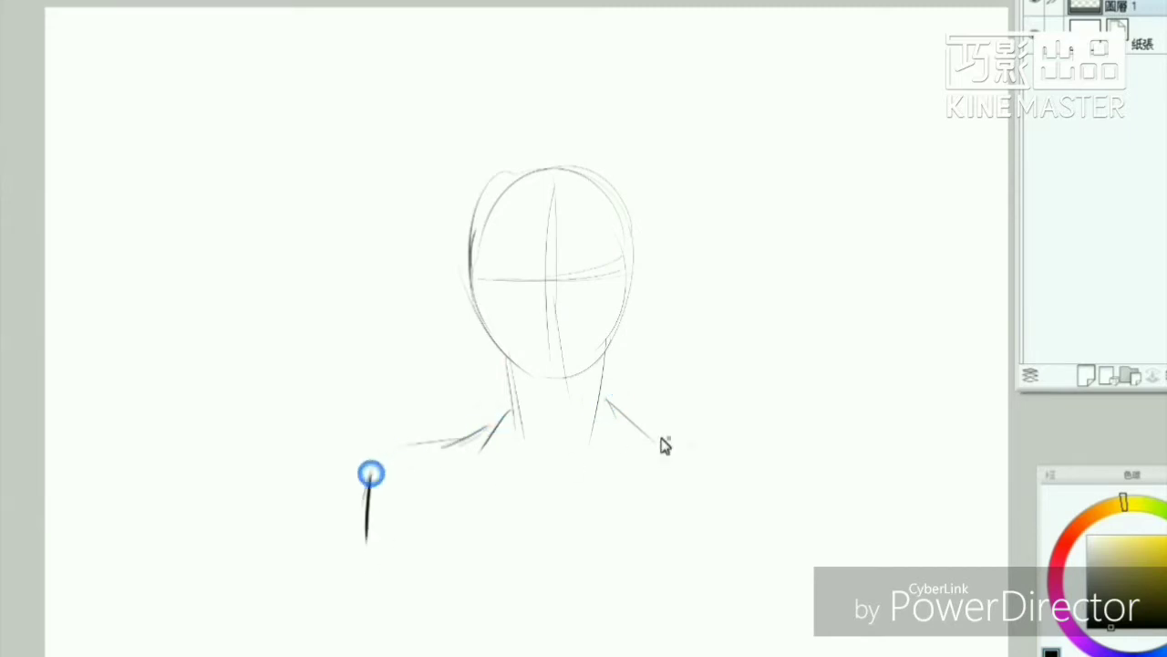
Step: Sketch the shoulder and upper-arm guide lines, fade the guide layer to 30% opacity and add a new layer above it
{"action": "left_click_drag", "start_coordinate": [635, 417], "coordinate": [711, 454]}
{"action": "left_click_drag", "start_coordinate": [484, 429], "coordinate": [392, 547]}
{"action": "left_click", "coordinate": [1085, 375]}
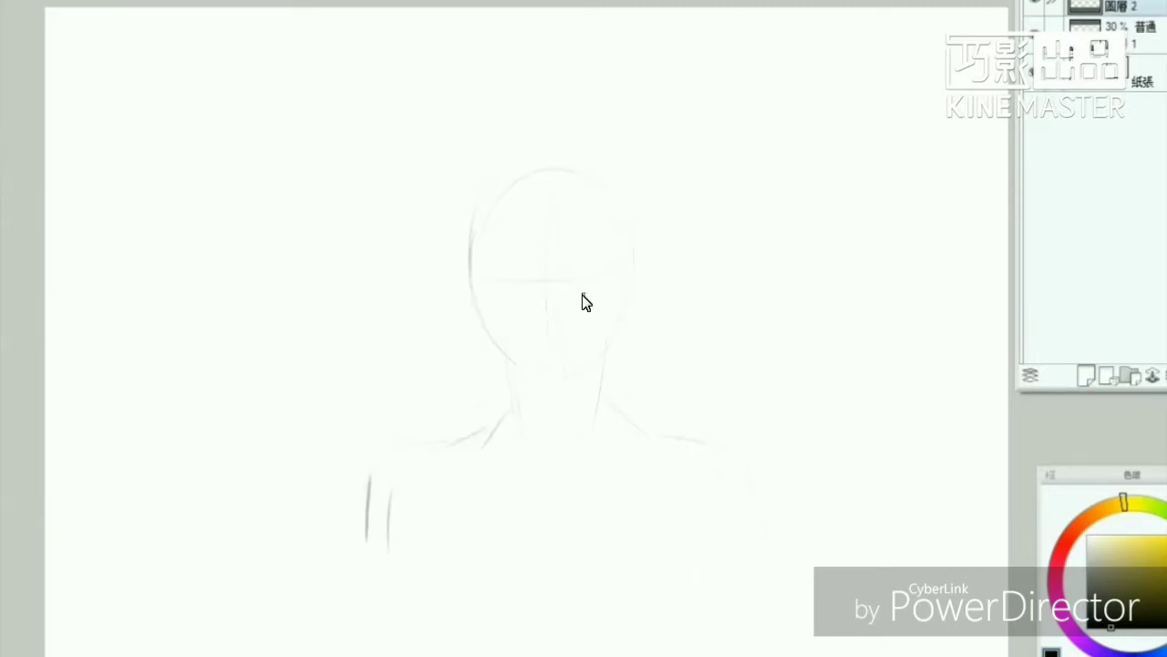
Step: Sketch the scowling eyes, nose and mouth on the new layer, and outline the angular jaw and chin
{"action": "mouse_move", "coordinate": [604, 274]}
{"action": "left_mouse_down"}
{"action": "mouse_move", "coordinate": [569, 291]}
{"action": "mouse_move", "coordinate": [599, 293]}
{"action": "mouse_move", "coordinate": [505, 279]}
{"action": "mouse_move", "coordinate": [589, 300]}
{"action": "mouse_move", "coordinate": [561, 285]}
{"action": "mouse_move", "coordinate": [551, 301]}
{"action": "mouse_move", "coordinate": [555, 338]}
{"action": "left_mouse_up"}
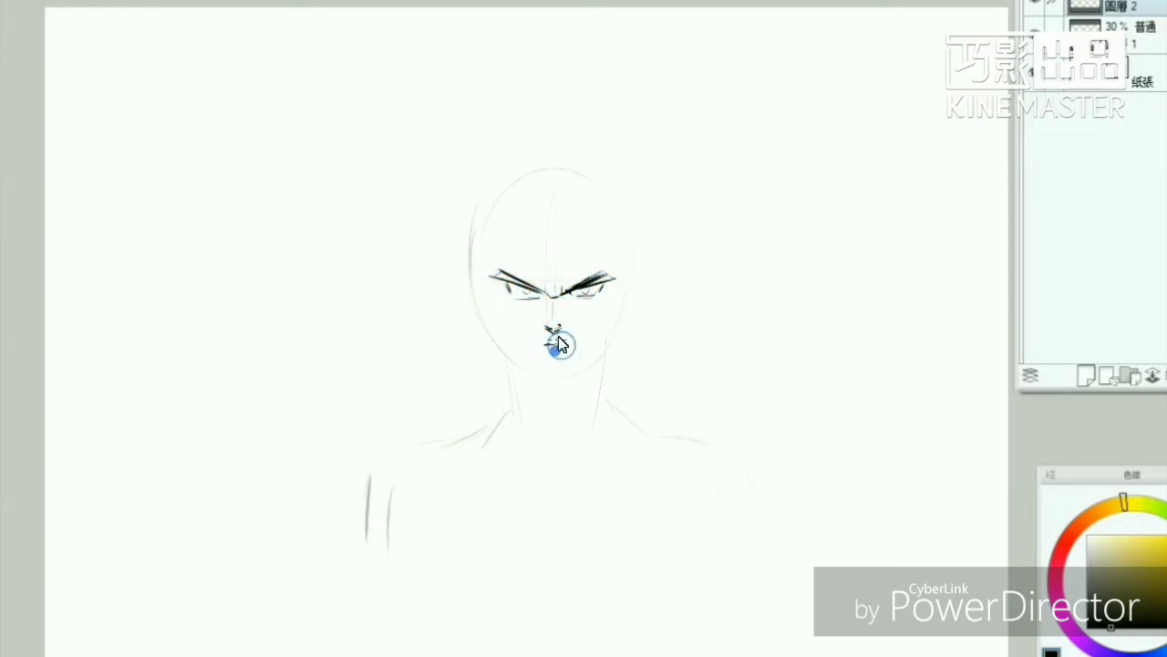
{"action": "left_click_drag", "start_coordinate": [618, 315], "coordinate": [626, 286]}
{"action": "left_click_drag", "start_coordinate": [503, 333], "coordinate": [484, 279]}
{"action": "left_click_drag", "start_coordinate": [568, 363], "coordinate": [608, 323]}
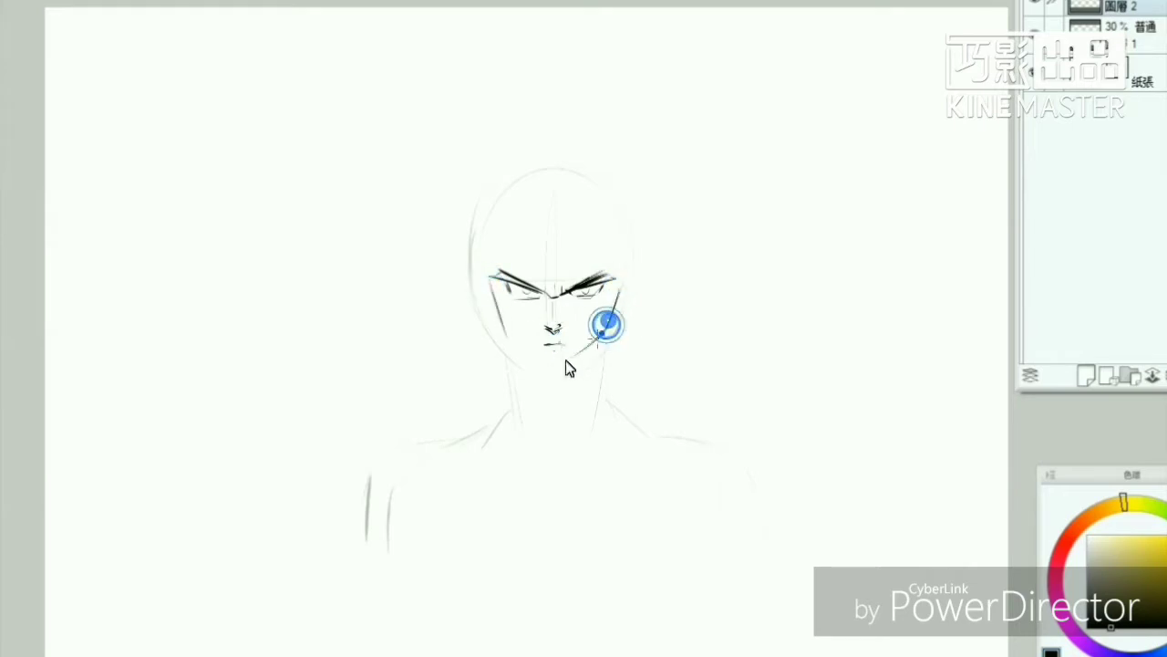
{"action": "mouse_move", "coordinate": [487, 295]}
{"action": "left_mouse_down"}
{"action": "mouse_move", "coordinate": [508, 331]}
{"action": "mouse_move", "coordinate": [558, 362]}
{"action": "left_mouse_up"}
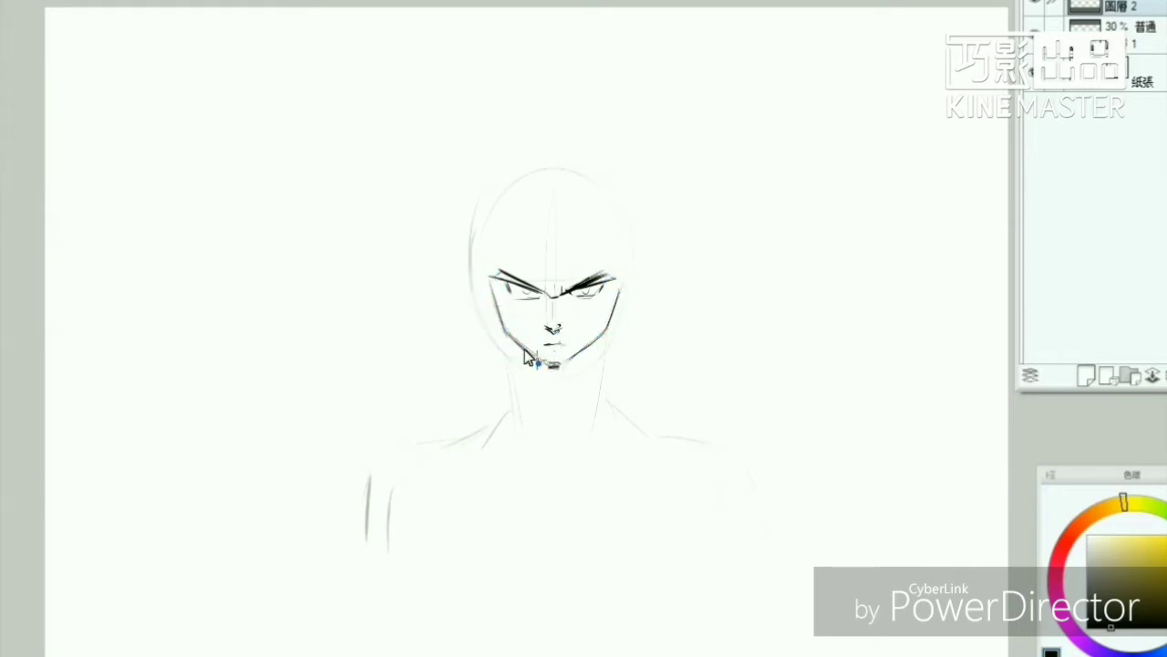
{"action": "left_click_drag", "start_coordinate": [483, 278], "coordinate": [511, 336]}
{"action": "left_click_drag", "start_coordinate": [622, 279], "coordinate": [558, 365]}
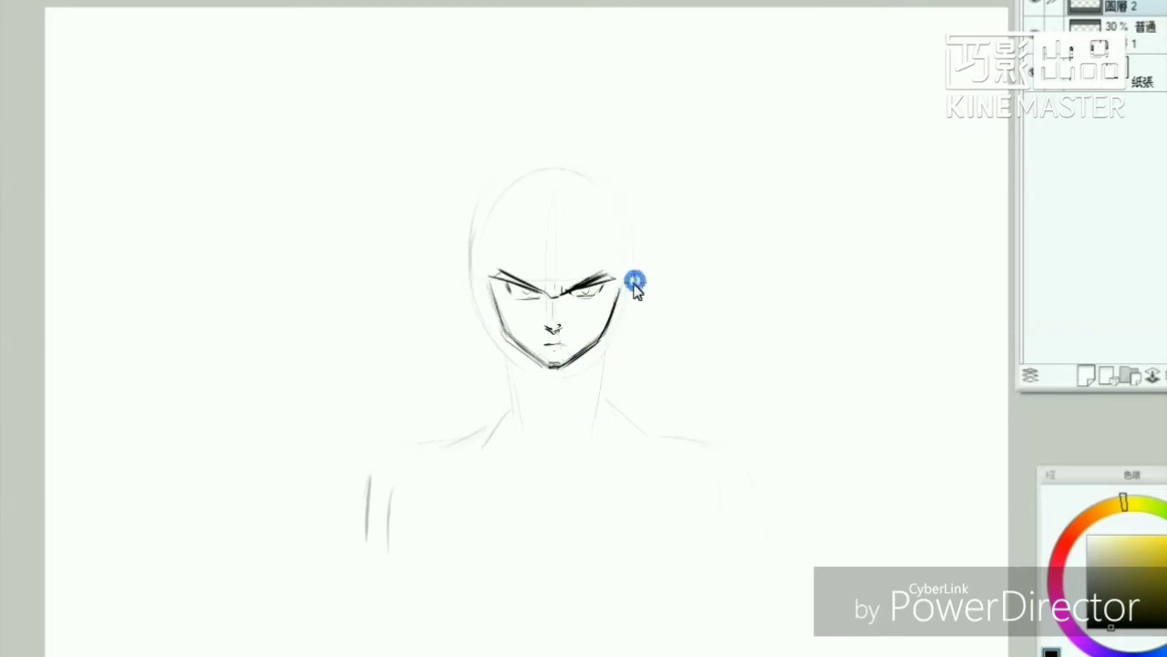
Step: Sketch both ears, the hairline across the forehead and the long front strand falling past the face on the viewer's left
{"action": "left_click_drag", "start_coordinate": [632, 260], "coordinate": [622, 308]}
{"action": "left_click_drag", "start_coordinate": [471, 268], "coordinate": [493, 312]}
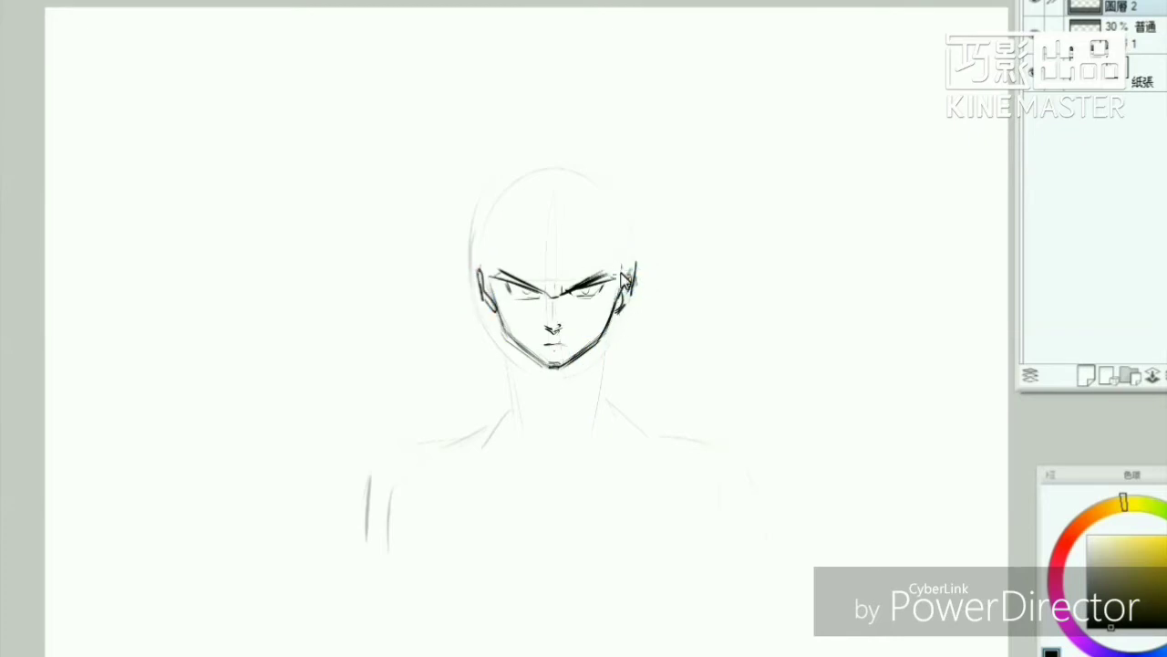
{"action": "mouse_move", "coordinate": [626, 279]}
{"action": "left_mouse_down"}
{"action": "mouse_move", "coordinate": [612, 225]}
{"action": "mouse_move", "coordinate": [592, 217]}
{"action": "mouse_move", "coordinate": [490, 221]}
{"action": "mouse_move", "coordinate": [487, 261]}
{"action": "left_mouse_up"}
{"action": "mouse_move", "coordinate": [555, 213]}
{"action": "left_mouse_down"}
{"action": "mouse_move", "coordinate": [531, 258]}
{"action": "mouse_move", "coordinate": [517, 240]}
{"action": "mouse_move", "coordinate": [476, 299]}
{"action": "mouse_move", "coordinate": [467, 337]}
{"action": "mouse_move", "coordinate": [529, 226]}
{"action": "mouse_move", "coordinate": [562, 212]}
{"action": "left_mouse_up"}
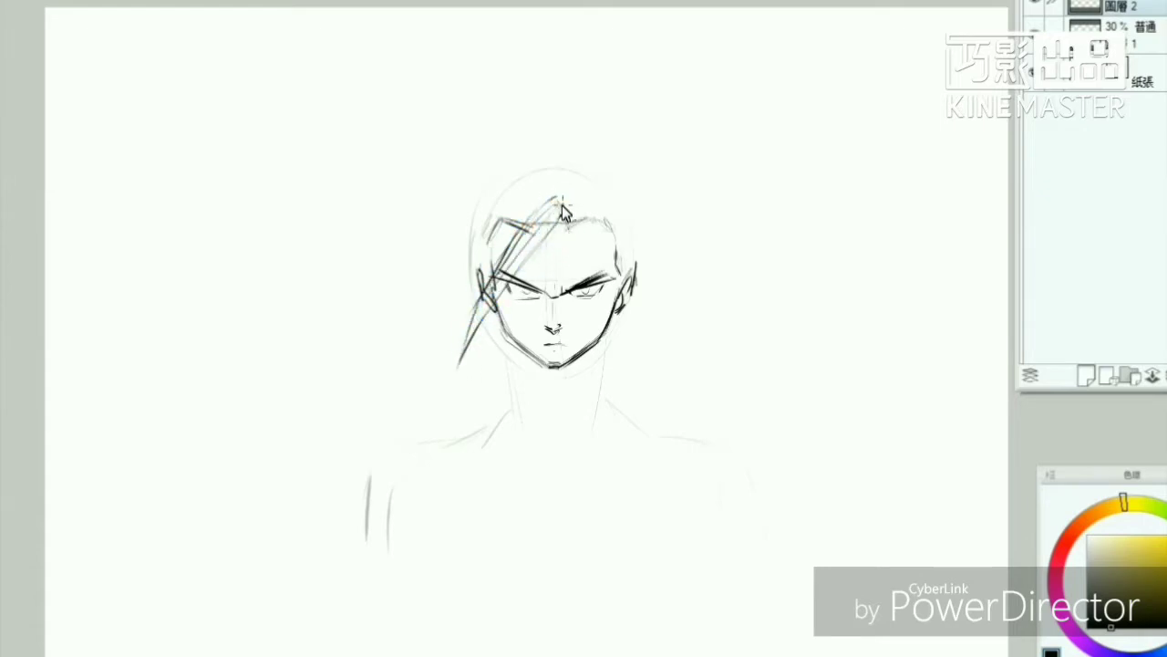
Step: Sketch the side contours of the hair above both ears
{"action": "left_click_drag", "start_coordinate": [642, 217], "coordinate": [633, 264]}
{"action": "left_click_drag", "start_coordinate": [641, 187], "coordinate": [635, 278]}
{"action": "left_click_drag", "start_coordinate": [527, 154], "coordinate": [511, 156]}
{"action": "left_click_drag", "start_coordinate": [644, 210], "coordinate": [644, 229]}
Step: Sketch the upswept hair spikes on the viewer's right, from the parting down to the ear
{"action": "left_click_drag", "start_coordinate": [572, 155], "coordinate": [548, 204]}
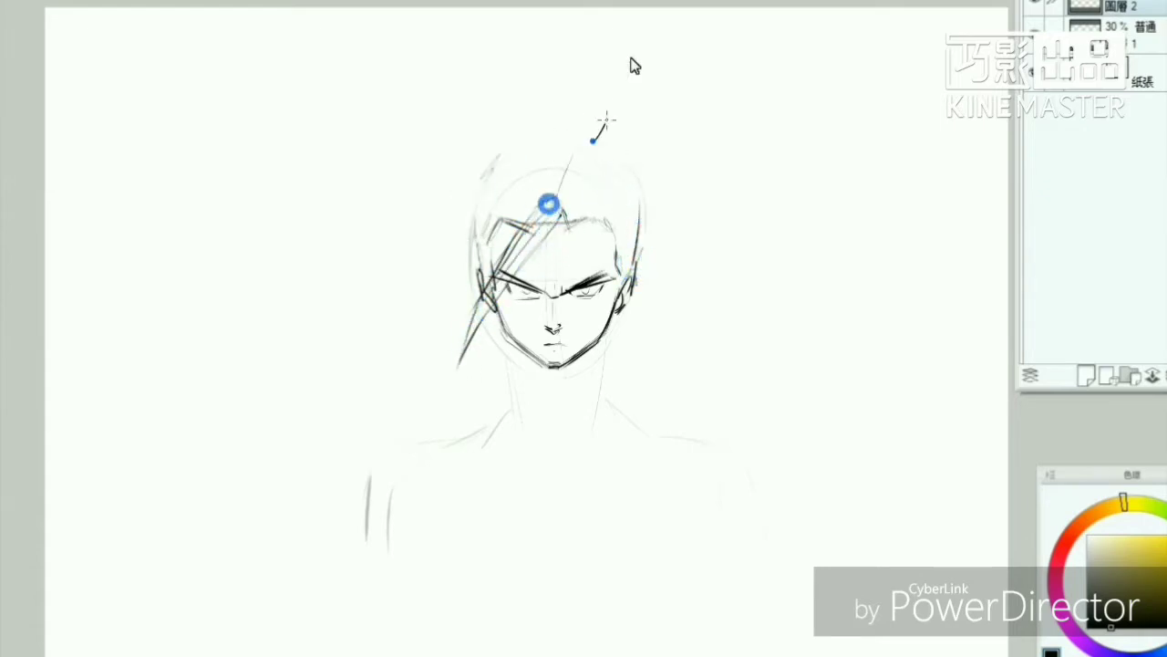
{"action": "mouse_move", "coordinate": [629, 62]}
{"action": "left_mouse_down"}
{"action": "mouse_move", "coordinate": [556, 208]}
{"action": "mouse_move", "coordinate": [625, 151]}
{"action": "left_mouse_up"}
{"action": "left_click_drag", "start_coordinate": [660, 94], "coordinate": [643, 174]}
{"action": "left_click_drag", "start_coordinate": [560, 223], "coordinate": [682, 142]}
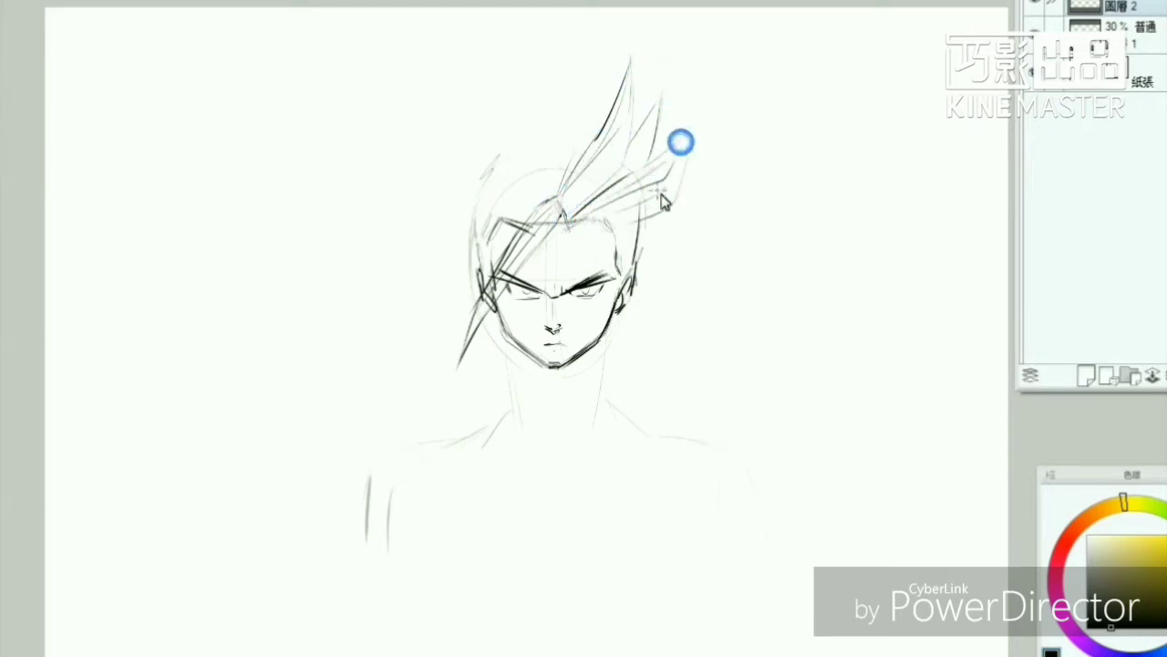
{"action": "mouse_move", "coordinate": [716, 179]}
{"action": "left_mouse_down"}
{"action": "mouse_move", "coordinate": [632, 246]}
{"action": "mouse_move", "coordinate": [640, 274]}
{"action": "left_mouse_up"}
{"action": "left_click_drag", "start_coordinate": [697, 236], "coordinate": [644, 266]}
{"action": "left_click_drag", "start_coordinate": [583, 155], "coordinate": [502, 48]}
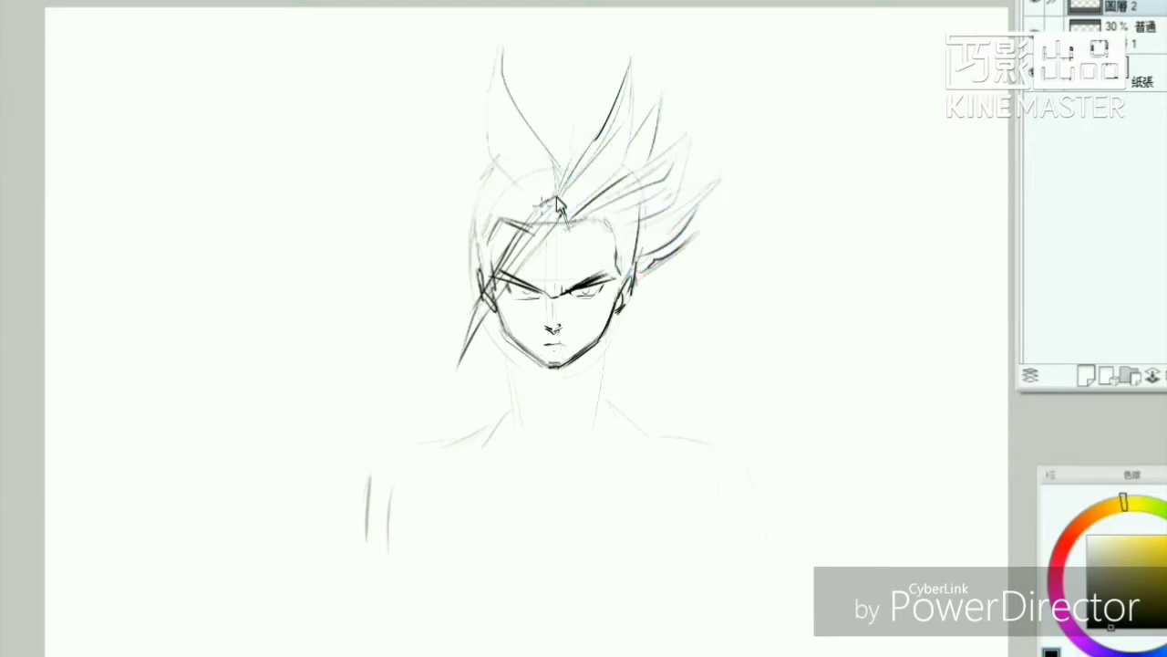
Step: Sketch the hair spikes at the crown and down the viewer's left side of the head
{"action": "mouse_move", "coordinate": [558, 173]}
{"action": "left_mouse_down"}
{"action": "mouse_move", "coordinate": [608, 122]}
{"action": "mouse_move", "coordinate": [571, 45]}
{"action": "mouse_move", "coordinate": [558, 159]}
{"action": "left_mouse_up"}
{"action": "left_click_drag", "start_coordinate": [542, 100], "coordinate": [576, 37]}
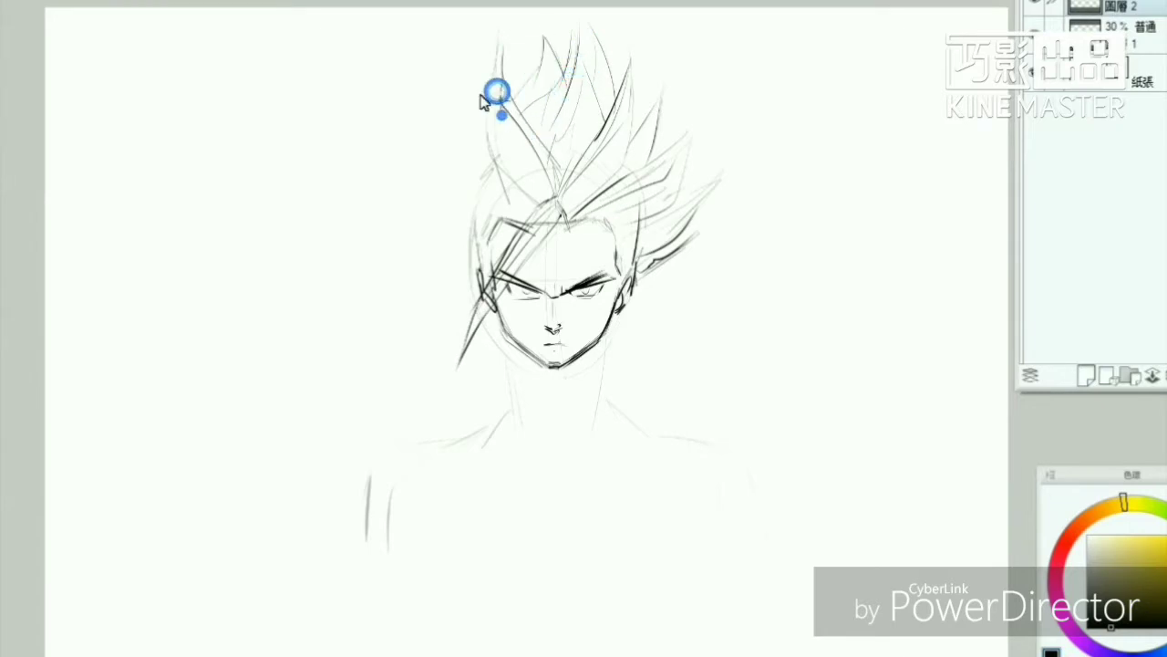
{"action": "left_click_drag", "start_coordinate": [472, 72], "coordinate": [497, 212]}
{"action": "mouse_move", "coordinate": [438, 100]}
{"action": "left_mouse_down"}
{"action": "mouse_move", "coordinate": [442, 143]}
{"action": "mouse_move", "coordinate": [460, 182]}
{"action": "left_mouse_up"}
{"action": "mouse_move", "coordinate": [429, 123]}
{"action": "left_mouse_down"}
{"action": "mouse_move", "coordinate": [493, 245]}
{"action": "mouse_move", "coordinate": [412, 179]}
{"action": "left_mouse_up"}
{"action": "left_click_drag", "start_coordinate": [488, 273], "coordinate": [410, 149]}
Step: Sketch the neck, collarbones and chest centre line, with the open edges of the torn vest
{"action": "left_click_drag", "start_coordinate": [497, 370], "coordinate": [474, 474]}
{"action": "left_click_drag", "start_coordinate": [610, 319], "coordinate": [647, 460]}
{"action": "left_click_drag", "start_coordinate": [563, 465], "coordinate": [562, 507]}
{"action": "left_click_drag", "start_coordinate": [595, 524], "coordinate": [629, 506]}
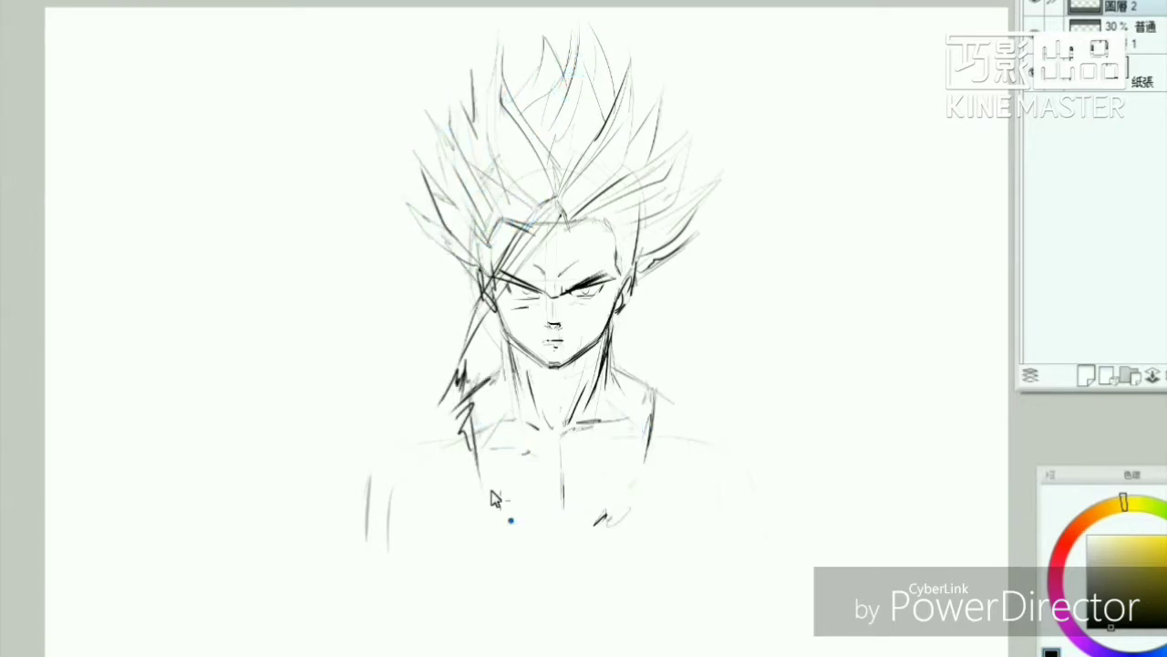
{"action": "left_click_drag", "start_coordinate": [506, 467], "coordinate": [492, 509]}
Step: Sketch the ragged vest trim on the viewer's left shoulder and the outlines of both shoulders and upper arms
{"action": "left_click_drag", "start_coordinate": [451, 387], "coordinate": [404, 396]}
{"action": "left_click_drag", "start_coordinate": [467, 369], "coordinate": [431, 523]}
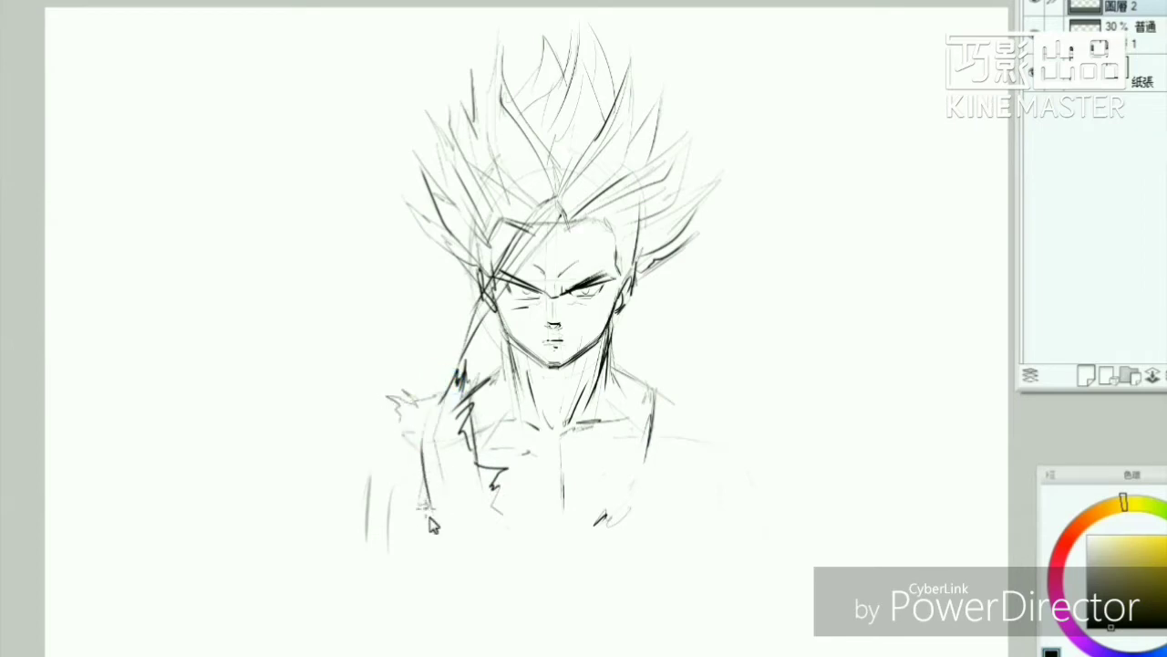
{"action": "left_click_drag", "start_coordinate": [402, 419], "coordinate": [359, 484]}
{"action": "mouse_move", "coordinate": [631, 379]}
{"action": "left_mouse_down"}
{"action": "mouse_move", "coordinate": [692, 409]}
{"action": "mouse_move", "coordinate": [744, 477]}
{"action": "mouse_move", "coordinate": [757, 540]}
{"action": "left_mouse_up"}
{"action": "mouse_move", "coordinate": [713, 416]}
{"action": "left_mouse_down"}
{"action": "mouse_move", "coordinate": [743, 524]}
{"action": "mouse_move", "coordinate": [695, 536]}
{"action": "left_mouse_up"}
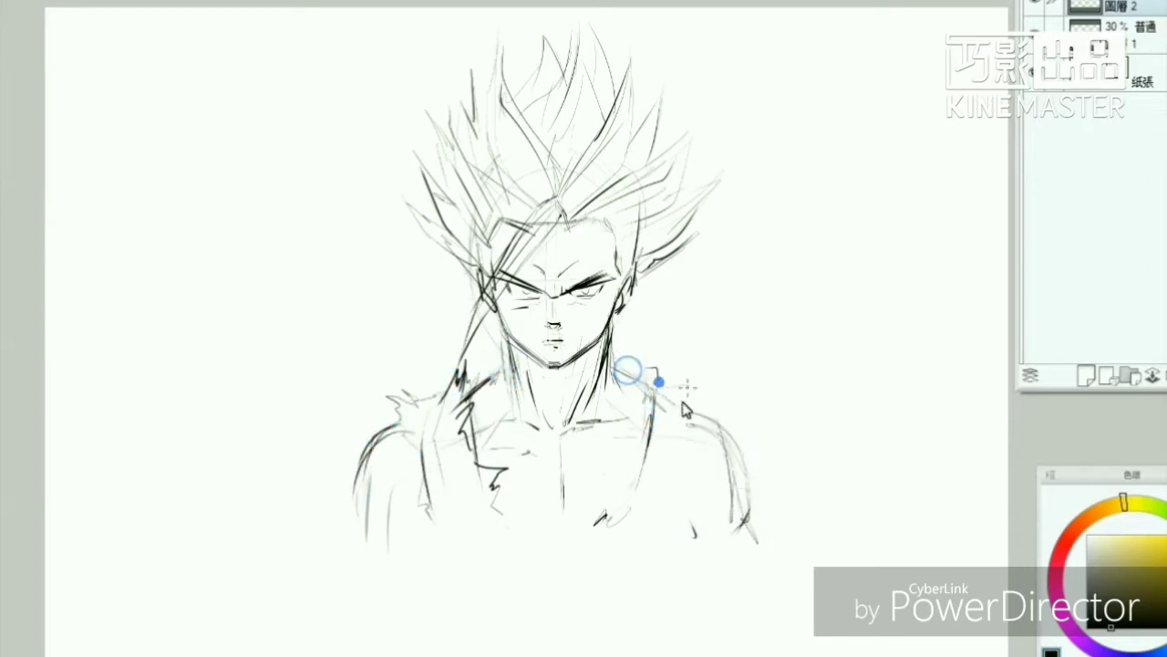
Step: Sketch the ragged trim on the viewer's right shoulder and the lower torn edges of the vest
{"action": "left_click_drag", "start_coordinate": [652, 370], "coordinate": [653, 401]}
{"action": "left_click_drag", "start_coordinate": [689, 403], "coordinate": [710, 394]}
{"action": "left_click_drag", "start_coordinate": [620, 506], "coordinate": [607, 536]}
{"action": "left_click_drag", "start_coordinate": [476, 518], "coordinate": [506, 534]}
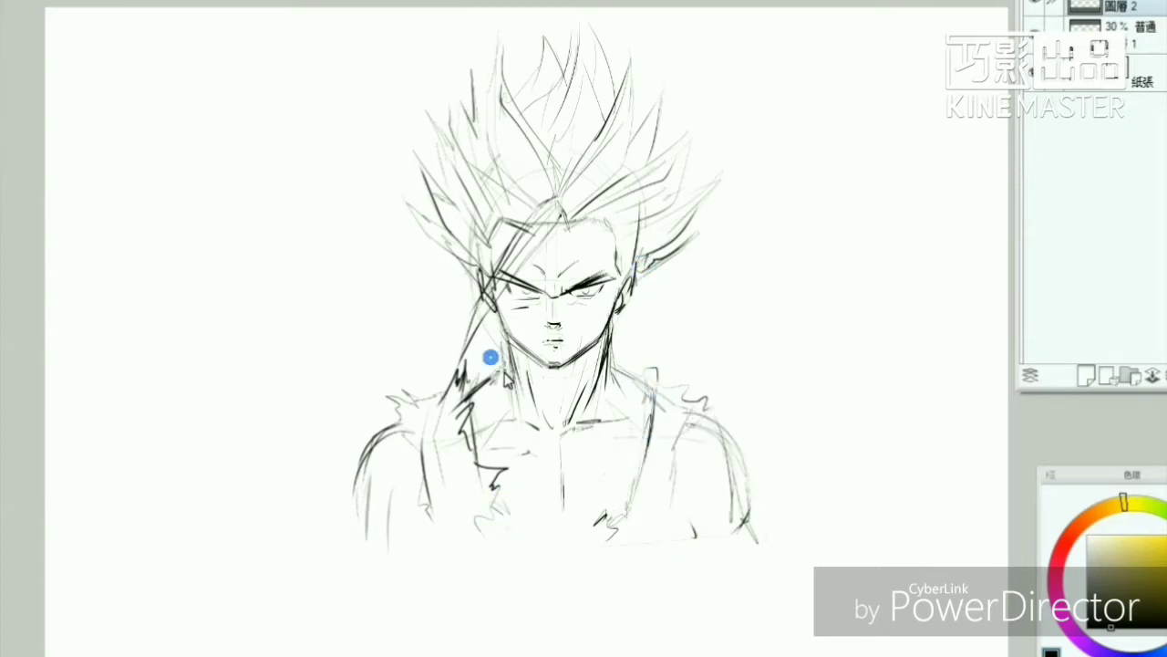
Step: Lasso the shoulders and chest, transform them slightly upward toward the head, and deselect
{"action": "mouse_move", "coordinate": [785, 515]}
{"action": "left_mouse_down"}
{"action": "mouse_move", "coordinate": [337, 539]}
{"action": "mouse_move", "coordinate": [771, 546]}
{"action": "left_mouse_up"}
{"action": "key", "text": "ctrl+t"}
{"action": "left_click_drag", "start_coordinate": [347, 377], "coordinate": [346, 366]}
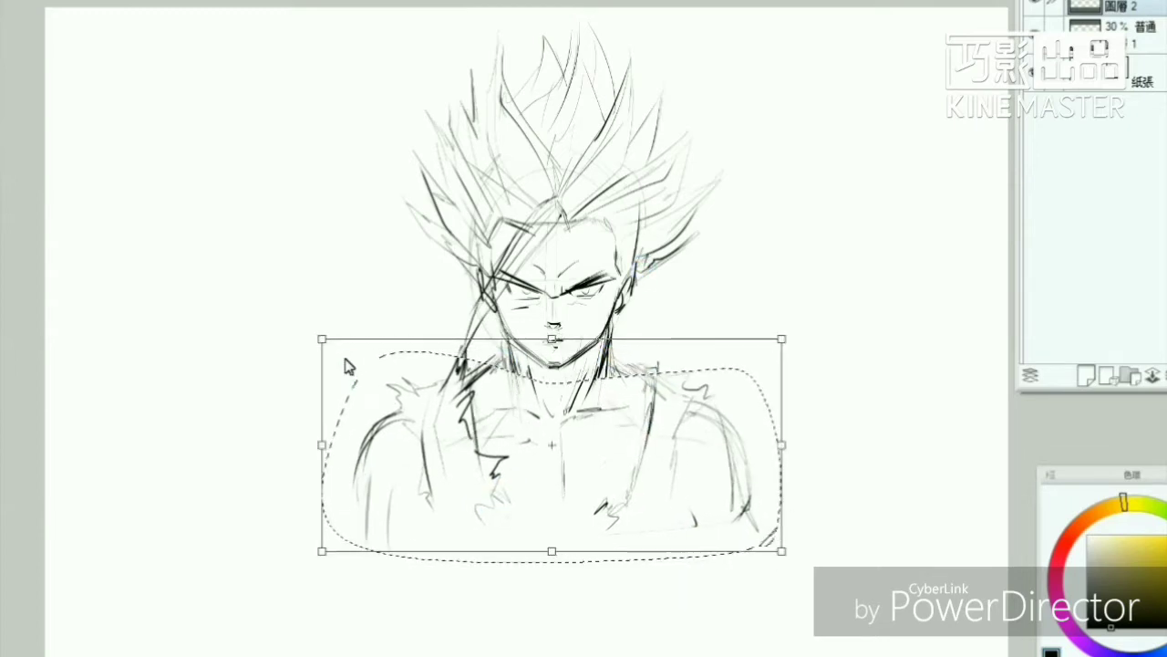
{"action": "key", "text": "ctrl+d"}
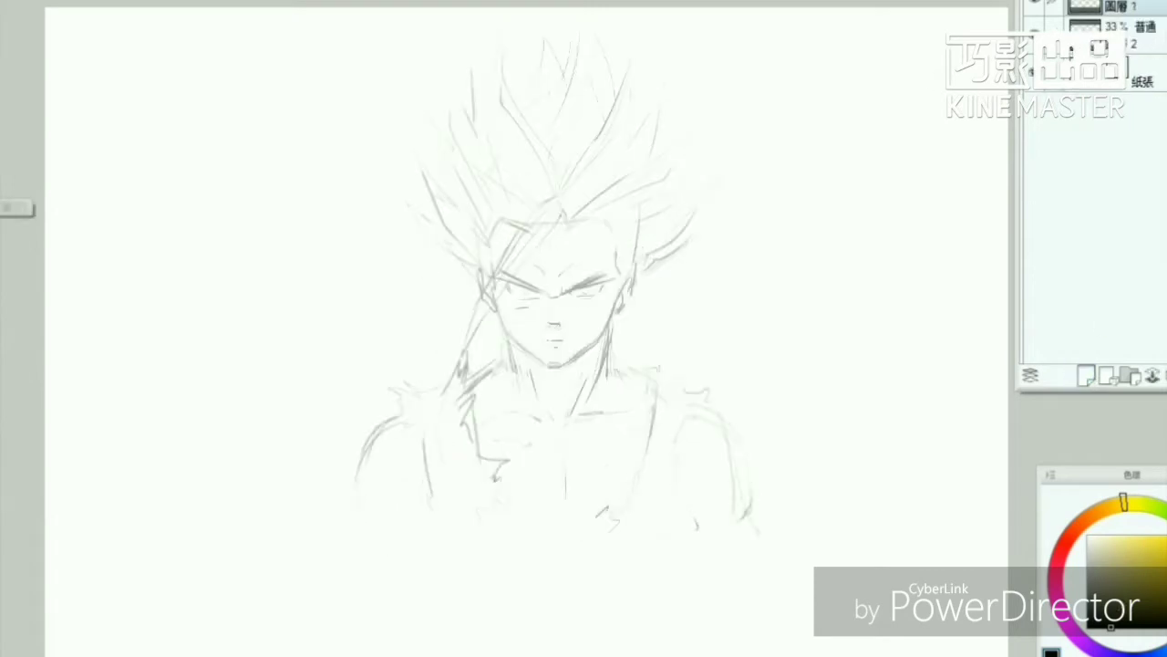
Step: Ink the slanted brows and narrowed eyes on the clean layer over the faded sketch
{"action": "key", "text": "Tab"}
{"action": "key", "text": "Tab"}
{"action": "scroll", "coordinate": [412, 278], "scroll_direction": "up", "scroll_amount": 2}
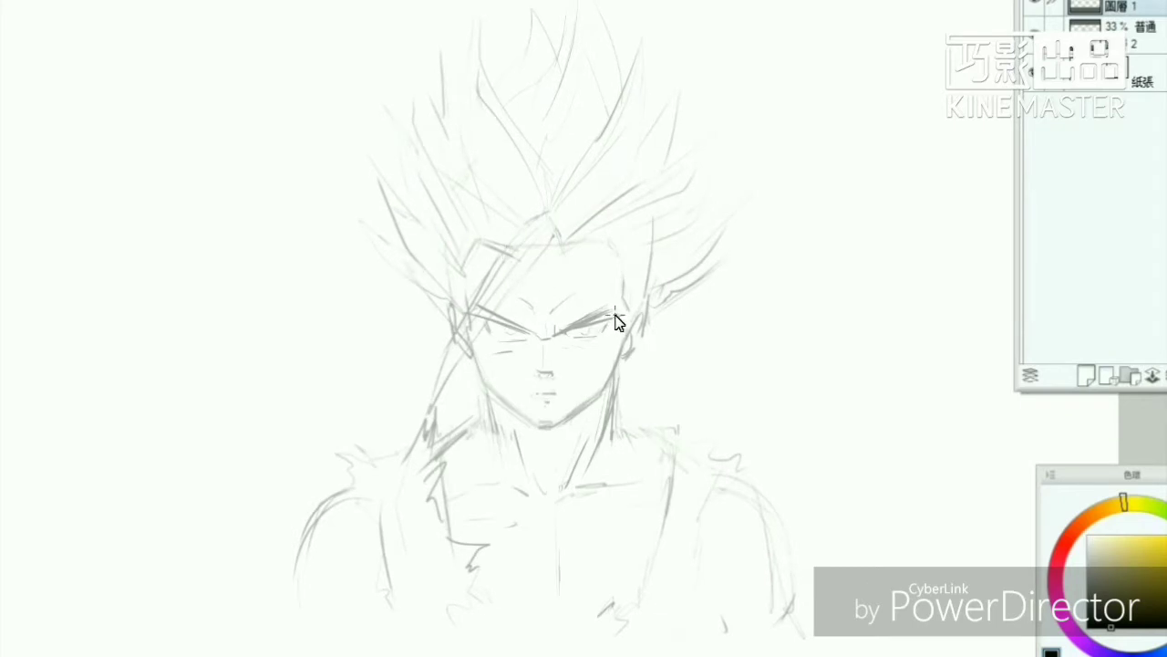
{"action": "left_click_drag", "start_coordinate": [616, 315], "coordinate": [565, 329]}
{"action": "mouse_move", "coordinate": [474, 315]}
{"action": "left_mouse_down"}
{"action": "mouse_move", "coordinate": [554, 334]}
{"action": "mouse_move", "coordinate": [602, 330]}
{"action": "mouse_move", "coordinate": [529, 338]}
{"action": "mouse_move", "coordinate": [589, 330]}
{"action": "left_mouse_up"}
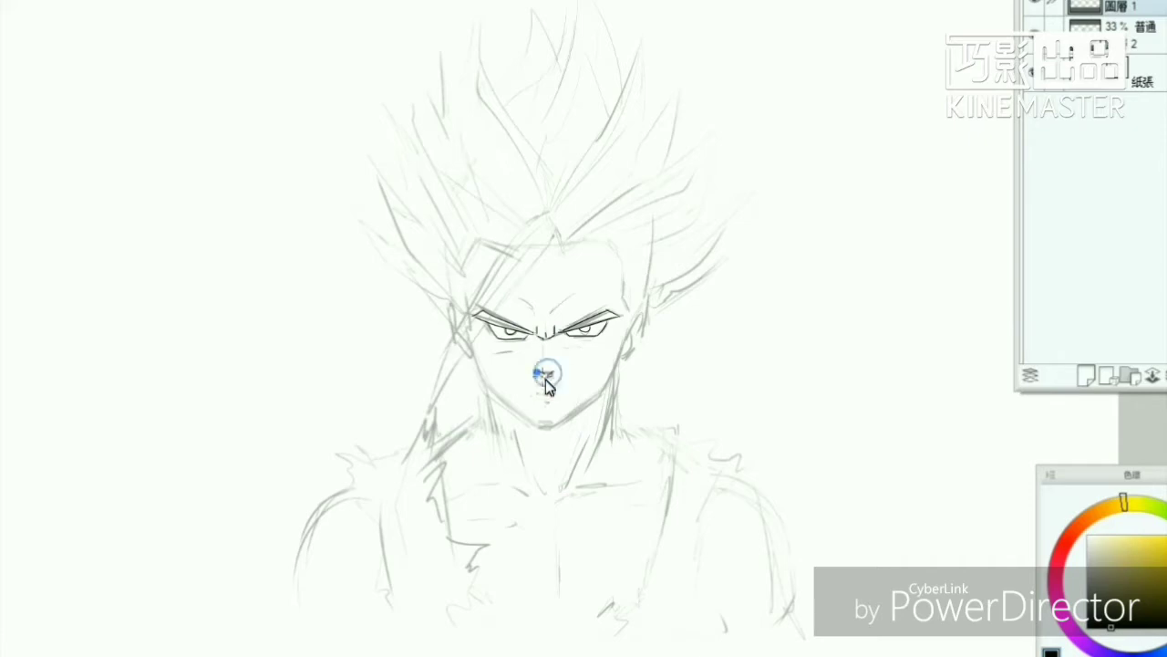
Step: Ink the mouth, the frown creases between the brows and the jawline on both sides of the face
{"action": "left_click_drag", "start_coordinate": [538, 394], "coordinate": [560, 394]}
{"action": "left_click", "coordinate": [578, 289]}
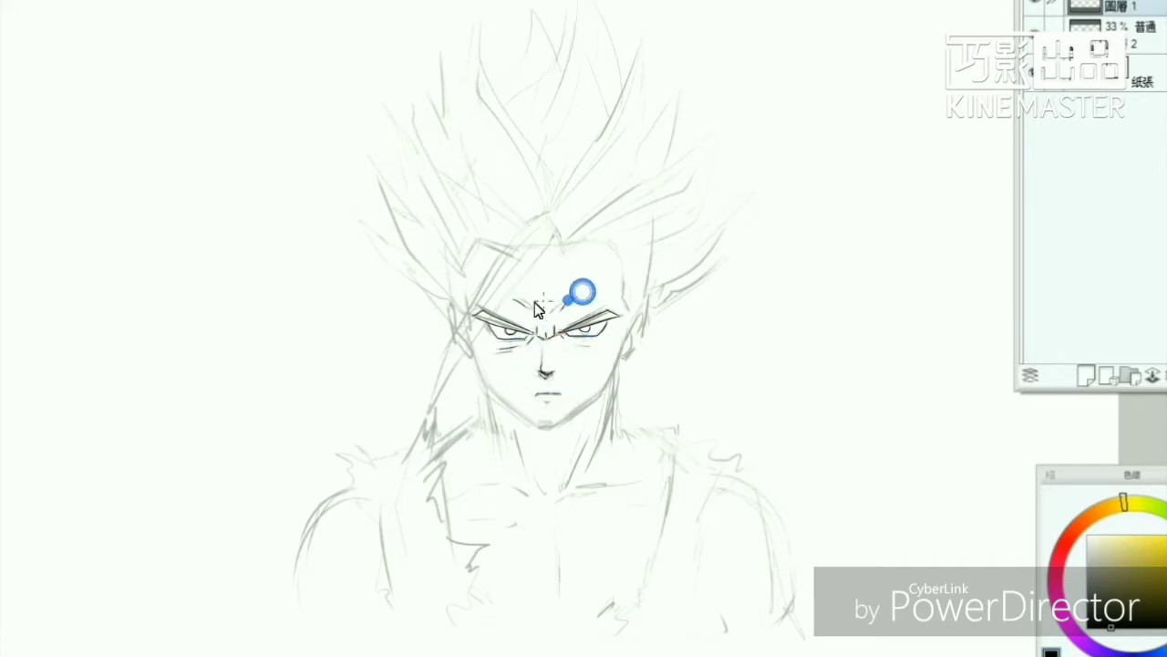
{"action": "left_click", "coordinate": [524, 305]}
{"action": "left_click_drag", "start_coordinate": [625, 319], "coordinate": [613, 391]}
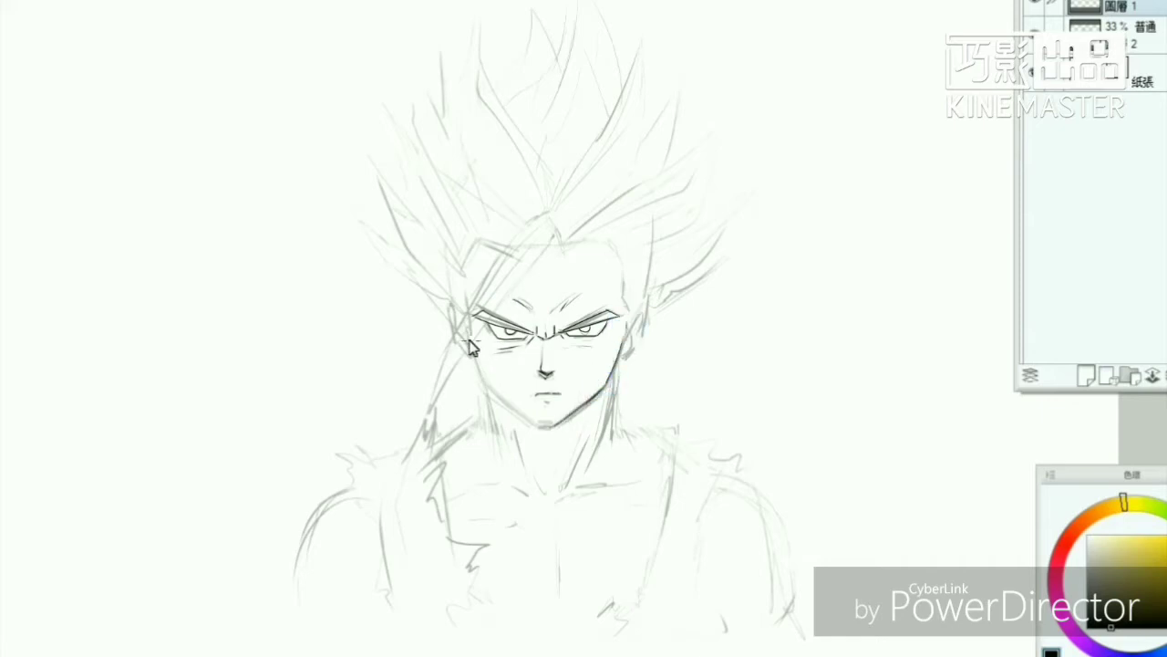
{"action": "left_click_drag", "start_coordinate": [468, 329], "coordinate": [483, 373]}
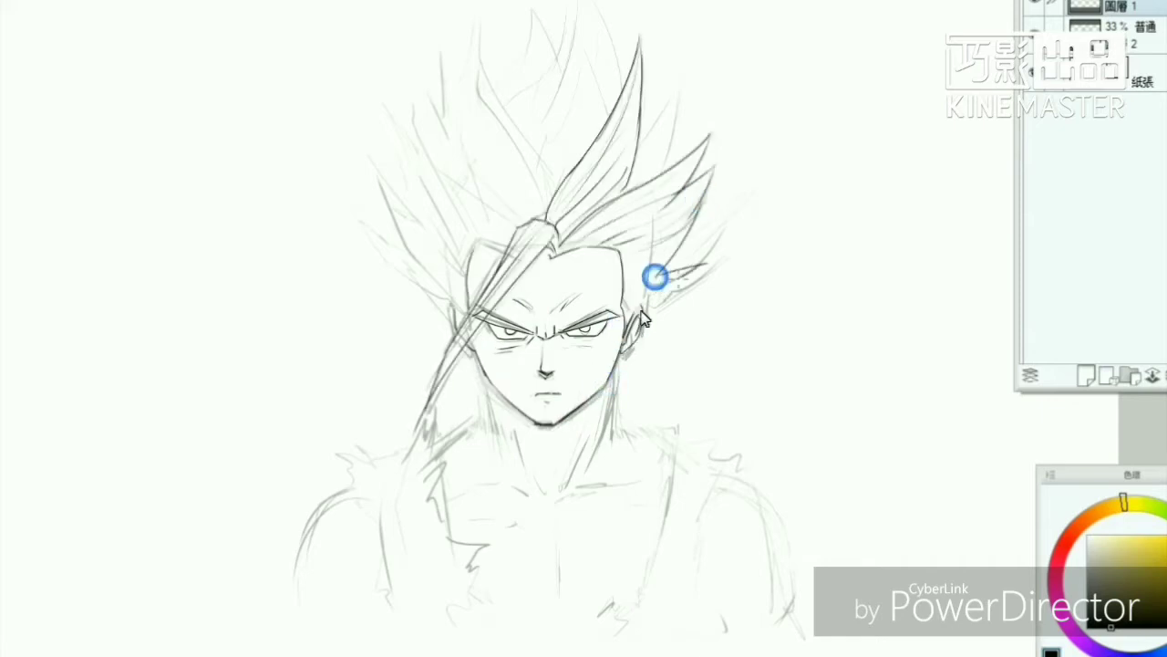
Step: Ink the remaining hair spikes and inner strands on the viewer's right side of the head
{"action": "mouse_move", "coordinate": [656, 271]}
{"action": "left_mouse_down"}
{"action": "mouse_move", "coordinate": [680, 239]}
{"action": "mouse_move", "coordinate": [629, 274]}
{"action": "left_mouse_up"}
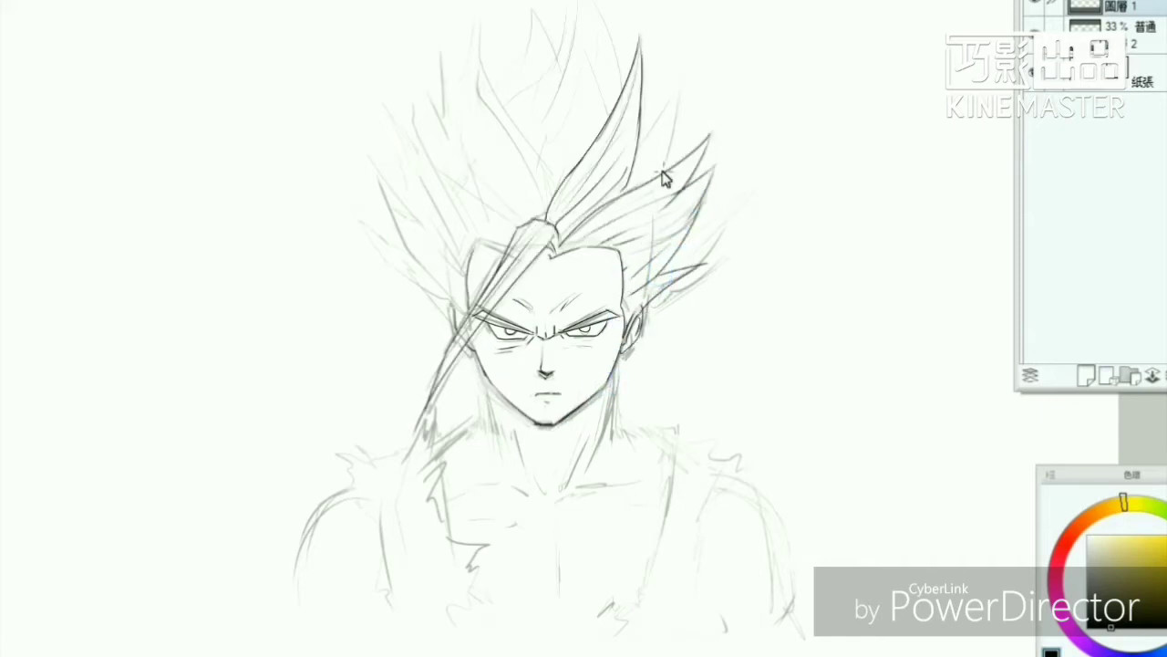
{"action": "mouse_move", "coordinate": [650, 182]}
{"action": "left_mouse_down"}
{"action": "mouse_move", "coordinate": [677, 64]}
{"action": "mouse_move", "coordinate": [631, 196]}
{"action": "left_mouse_up"}
{"action": "left_click_drag", "start_coordinate": [470, 11], "coordinate": [534, 164]}
{"action": "left_click_drag", "start_coordinate": [468, 11], "coordinate": [456, 169]}
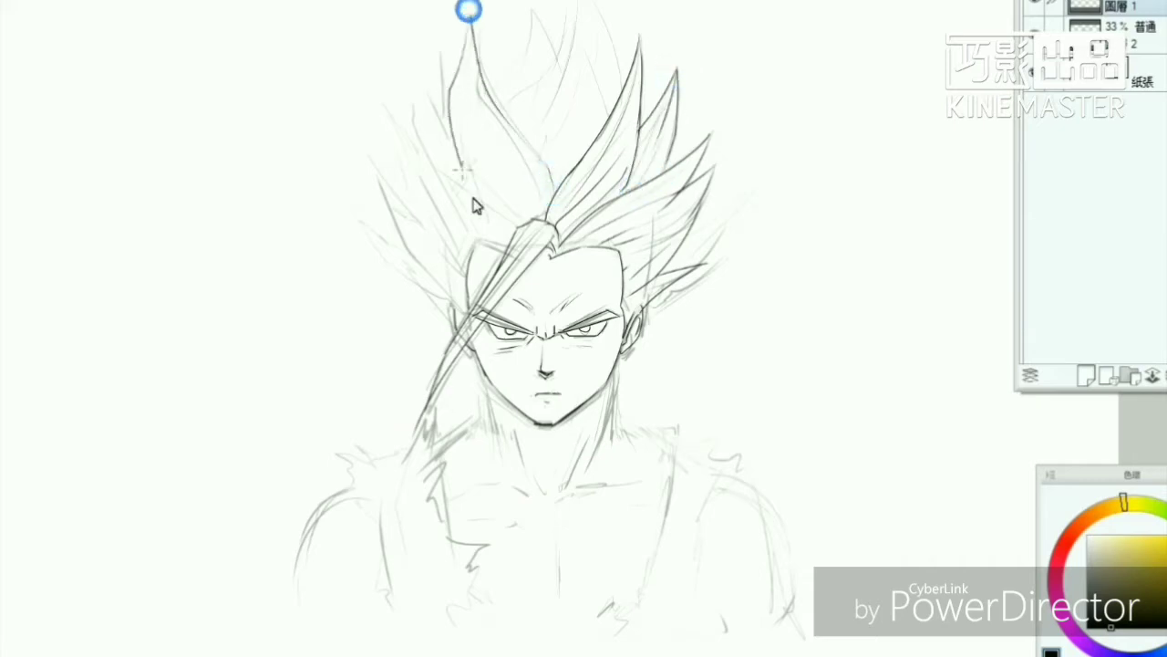
{"action": "key", "text": "ctrl+z"}
Step: Ink the tall spike left of the parting, the spikes down the viewer's left side and the crown tufts
{"action": "mouse_move", "coordinate": [469, 27]}
{"action": "left_mouse_down"}
{"action": "mouse_move", "coordinate": [547, 188]}
{"action": "mouse_move", "coordinate": [494, 228]}
{"action": "mouse_move", "coordinate": [486, 127]}
{"action": "mouse_move", "coordinate": [535, 223]}
{"action": "left_mouse_up"}
{"action": "left_click_drag", "start_coordinate": [471, 104], "coordinate": [527, 228]}
{"action": "left_click_drag", "start_coordinate": [424, 75], "coordinate": [471, 243]}
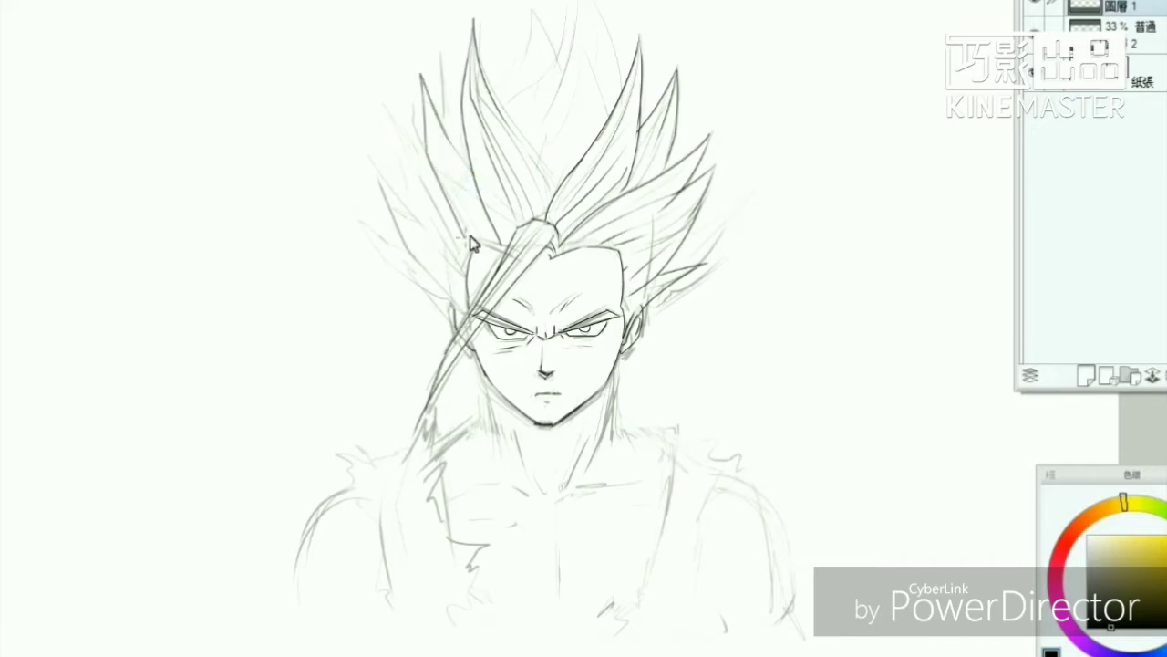
{"action": "key", "text": "ctrl+z"}
{"action": "mouse_move", "coordinate": [443, 58]}
{"action": "left_mouse_down"}
{"action": "mouse_move", "coordinate": [450, 143]}
{"action": "mouse_move", "coordinate": [446, 119]}
{"action": "mouse_move", "coordinate": [432, 172]}
{"action": "mouse_move", "coordinate": [464, 264]}
{"action": "left_mouse_up"}
{"action": "left_click_drag", "start_coordinate": [386, 110], "coordinate": [432, 229]}
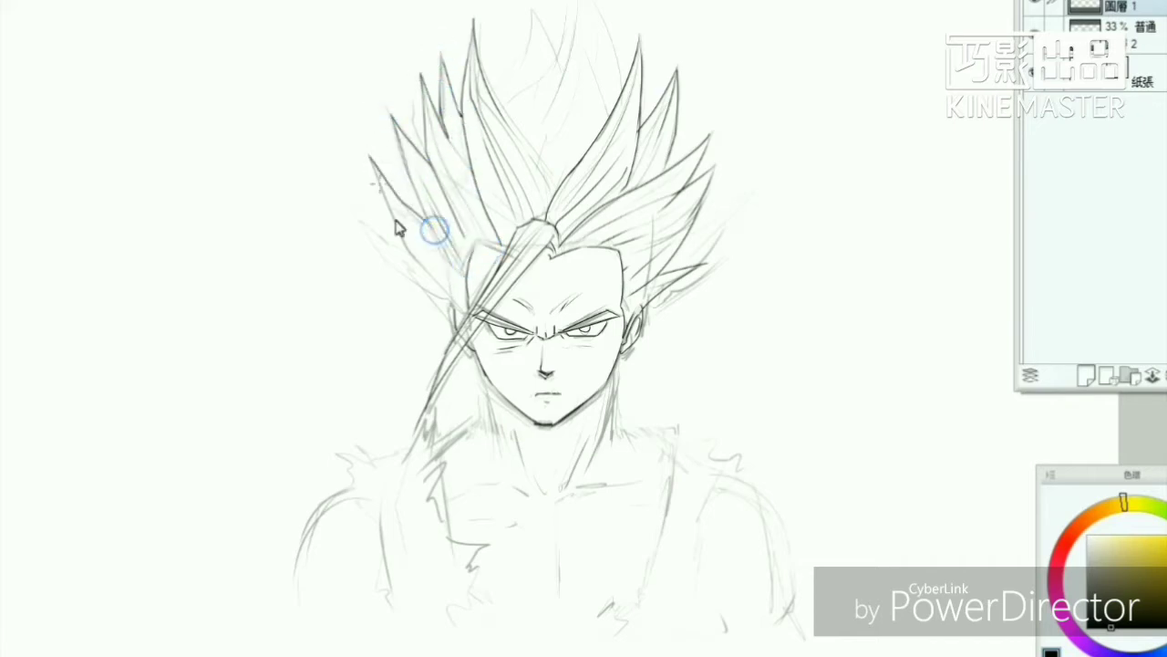
{"action": "left_click_drag", "start_coordinate": [370, 155], "coordinate": [453, 317]}
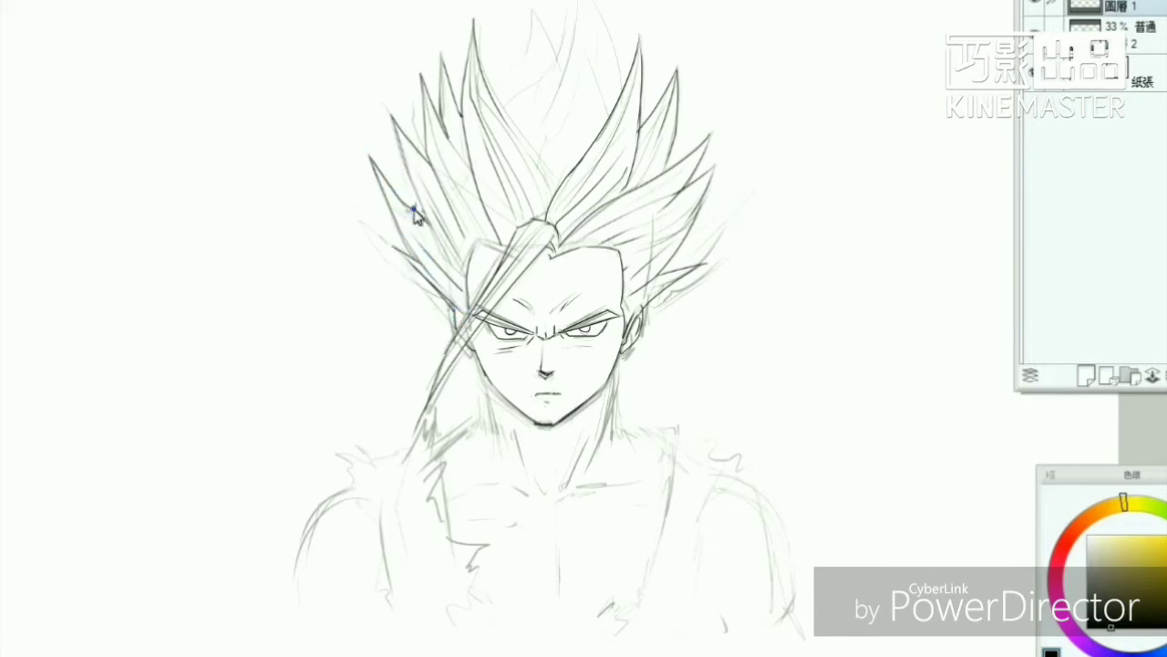
{"action": "mouse_move", "coordinate": [490, 98]}
{"action": "left_mouse_down"}
{"action": "mouse_move", "coordinate": [538, 31]}
{"action": "mouse_move", "coordinate": [618, 90]}
{"action": "left_mouse_up"}
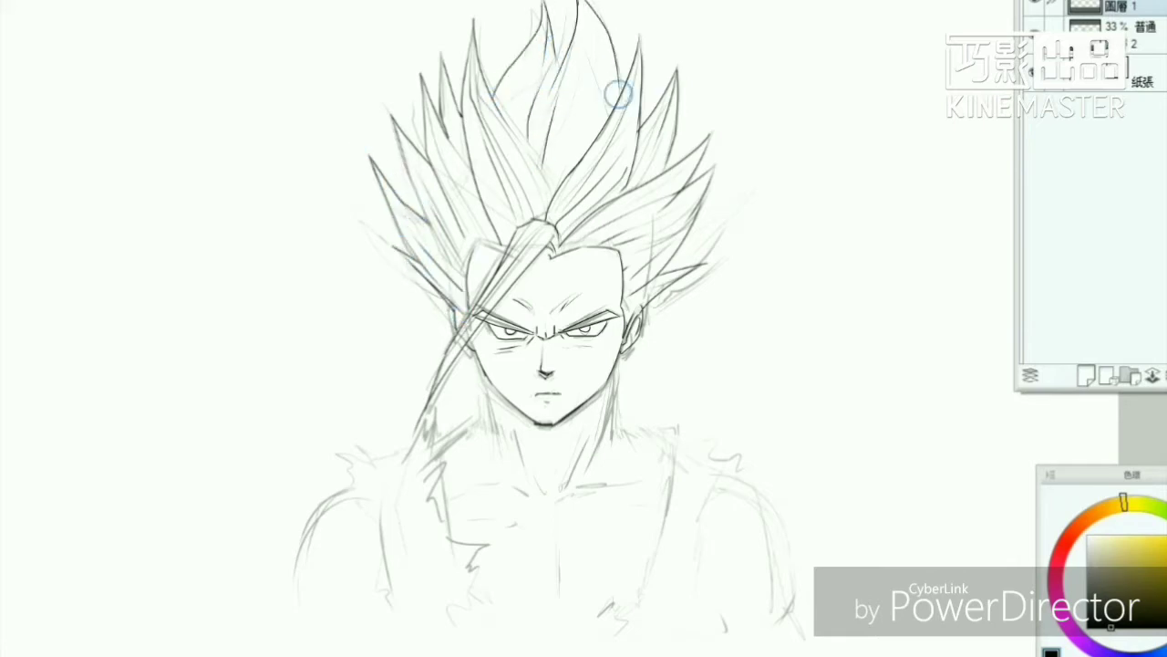
Step: Ink the neck, collarbones and chest line, along with the shoulders, arms and torn vest edges
{"action": "left_click_drag", "start_coordinate": [484, 367], "coordinate": [497, 442]}
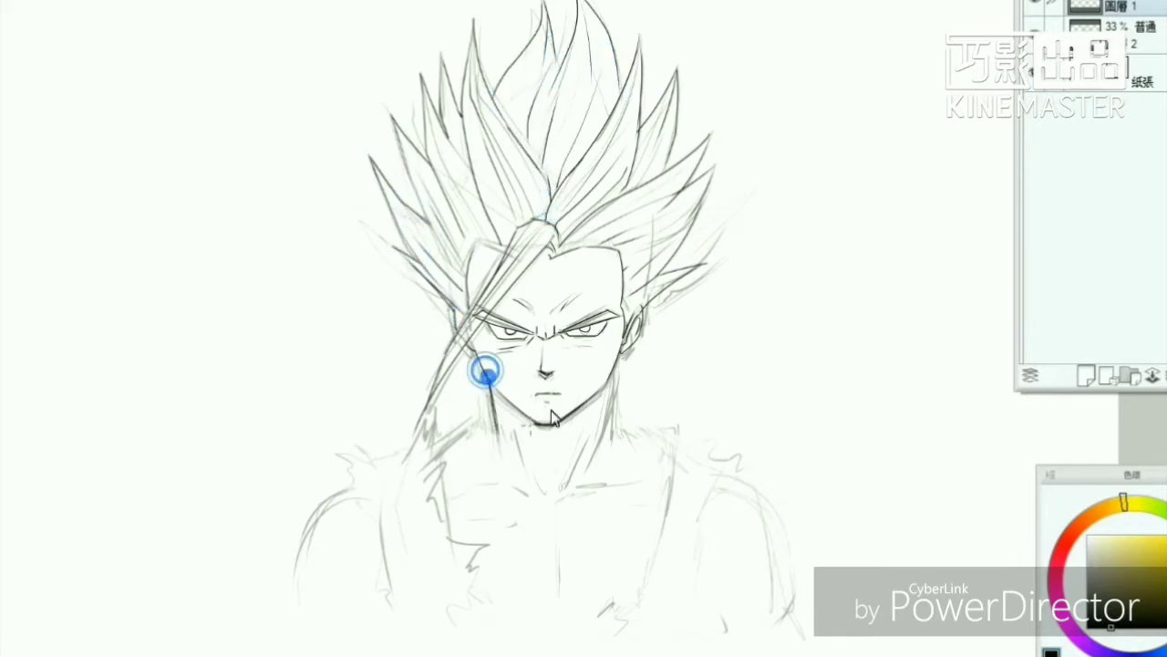
{"action": "mouse_move", "coordinate": [610, 372]}
{"action": "left_mouse_down"}
{"action": "mouse_move", "coordinate": [601, 435]}
{"action": "mouse_move", "coordinate": [537, 444]}
{"action": "left_mouse_up"}
{"action": "left_click_drag", "start_coordinate": [609, 432], "coordinate": [608, 410]}
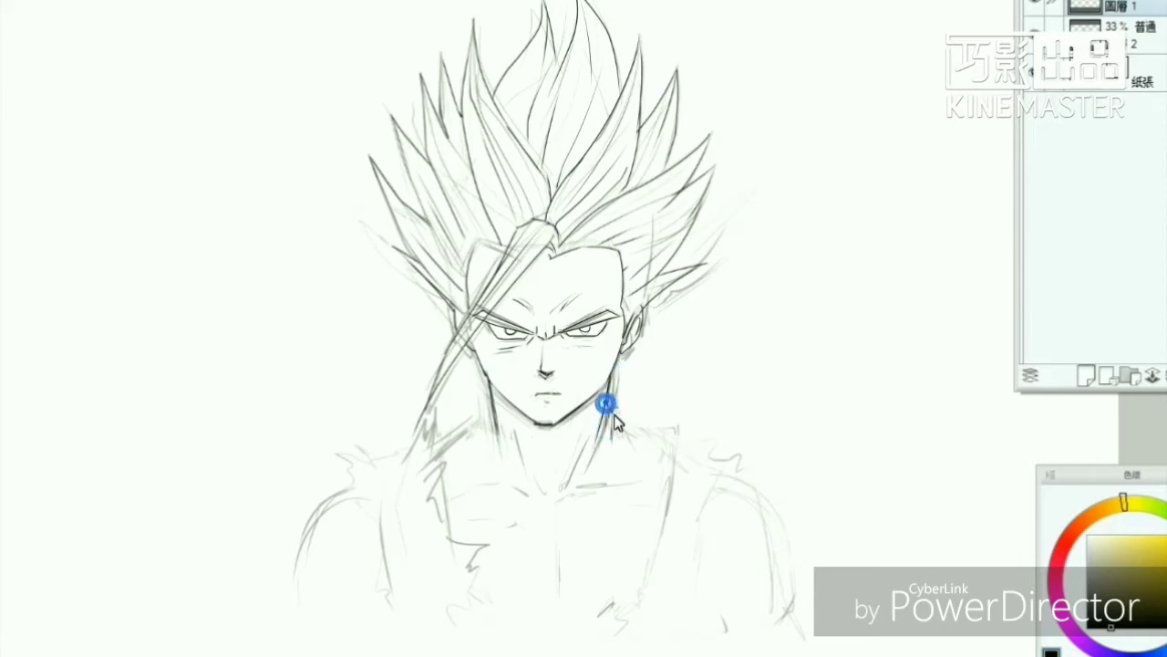
{"action": "left_click_drag", "start_coordinate": [486, 433], "coordinate": [493, 441]}
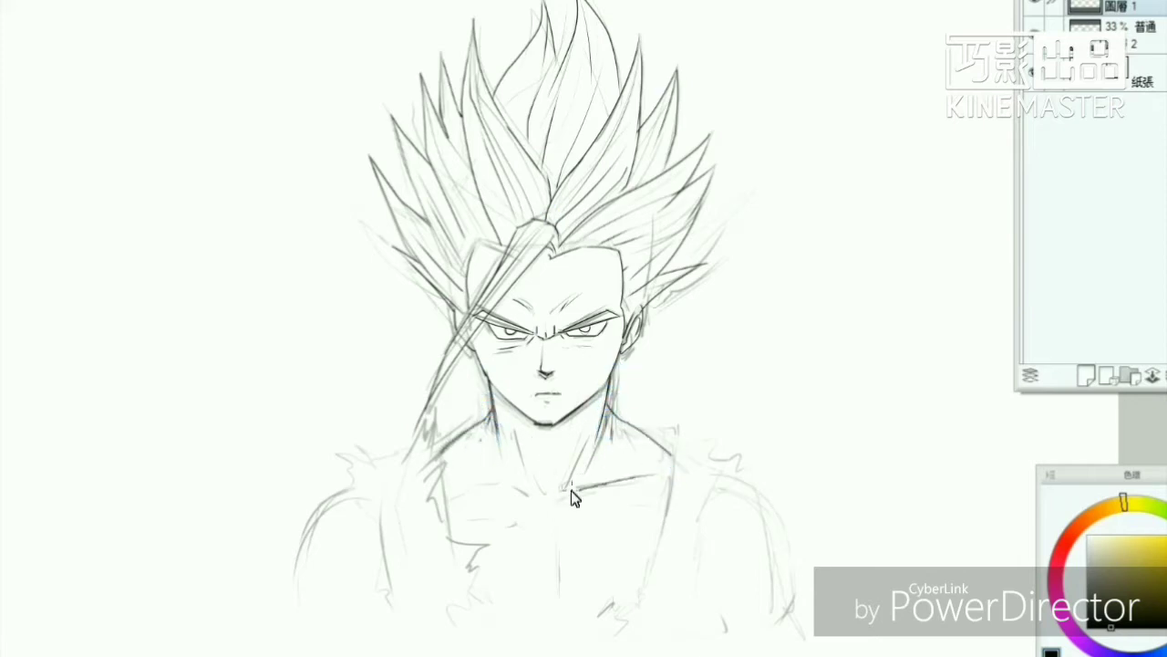
{"action": "mouse_move", "coordinate": [547, 490]}
{"action": "left_mouse_down"}
{"action": "mouse_move", "coordinate": [454, 494]}
{"action": "mouse_move", "coordinate": [538, 431]}
{"action": "left_mouse_up"}
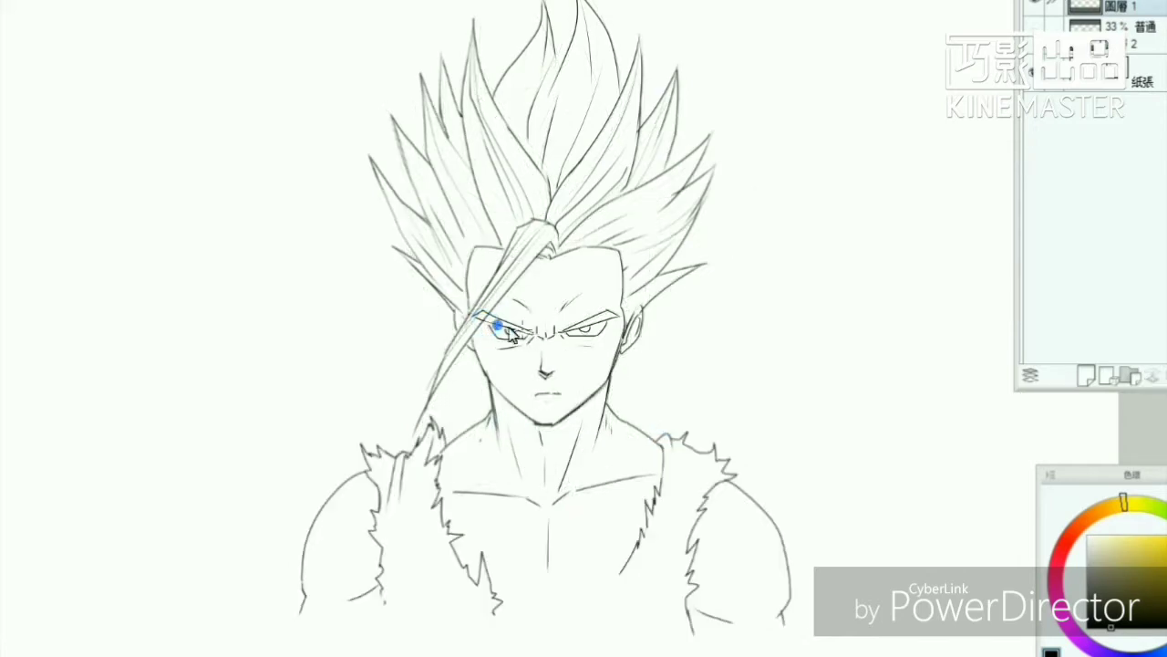
Step: Refine the line art of the eye on the viewer's left and around the nose
{"action": "left_click_drag", "start_coordinate": [484, 319], "coordinate": [510, 330]}
{"action": "left_click_drag", "start_coordinate": [540, 361], "coordinate": [538, 398]}
{"action": "key", "text": "ctrl+0"}
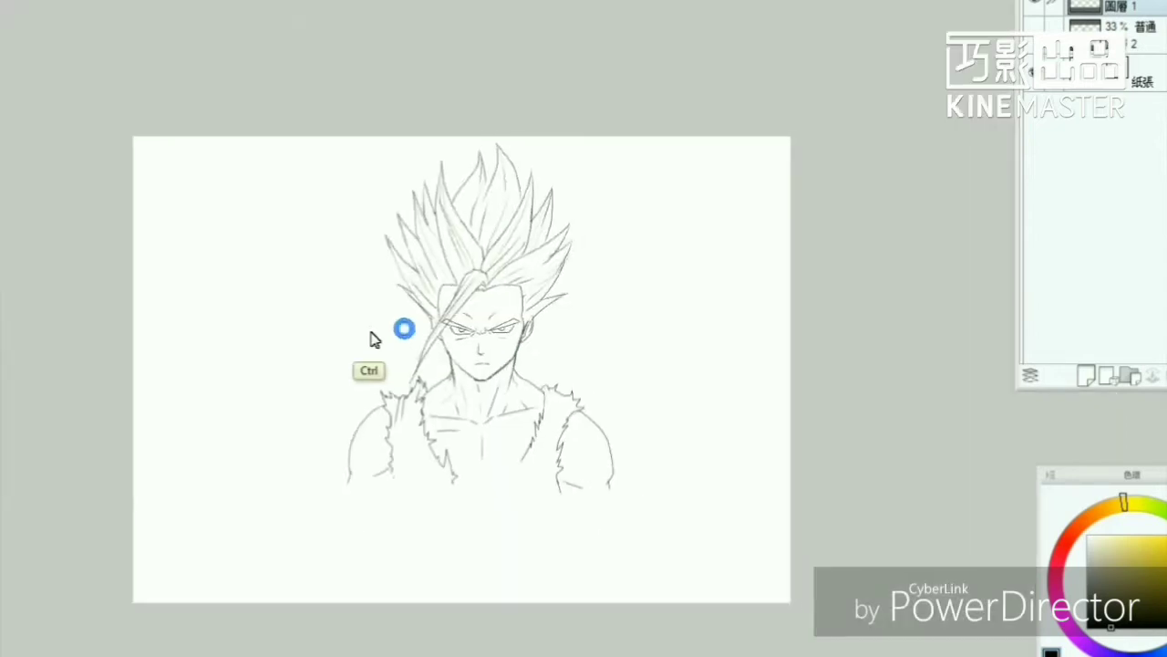
Step: Touch up the line art at the cheek and jaw edges below both ears
{"action": "scroll", "coordinate": [376, 338], "scroll_direction": "up", "scroll_amount": 4}
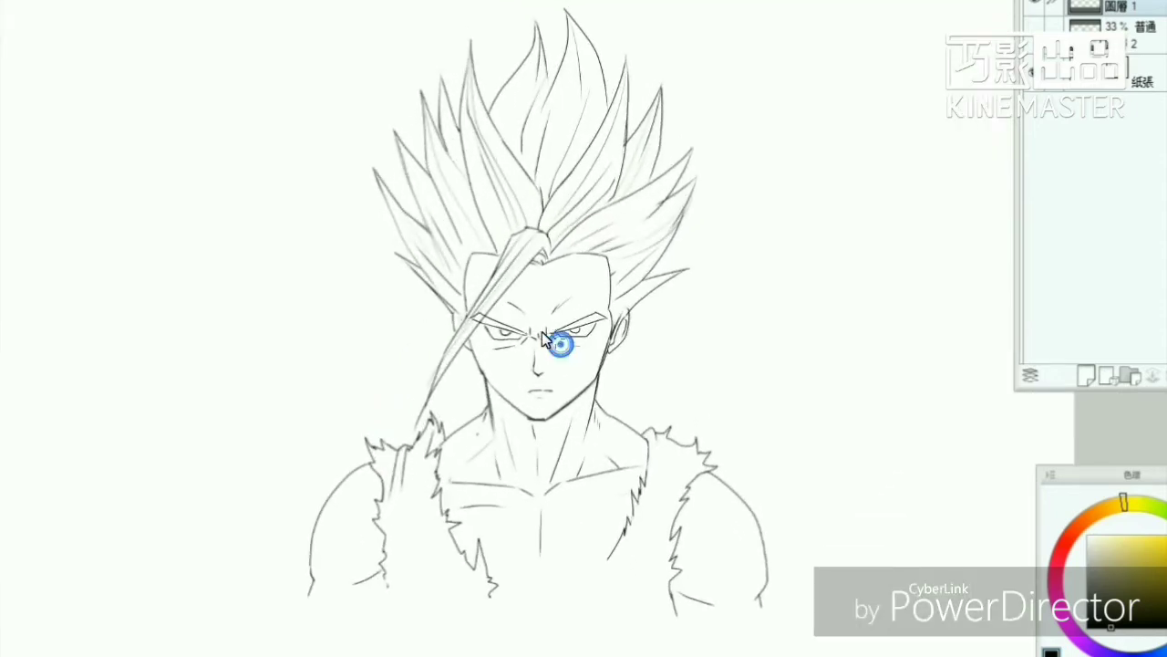
{"action": "left_click", "coordinate": [477, 367]}
{"action": "left_click", "coordinate": [605, 357]}
{"action": "left_click", "coordinate": [610, 338]}
{"action": "key", "text": "ctrl+minus"}
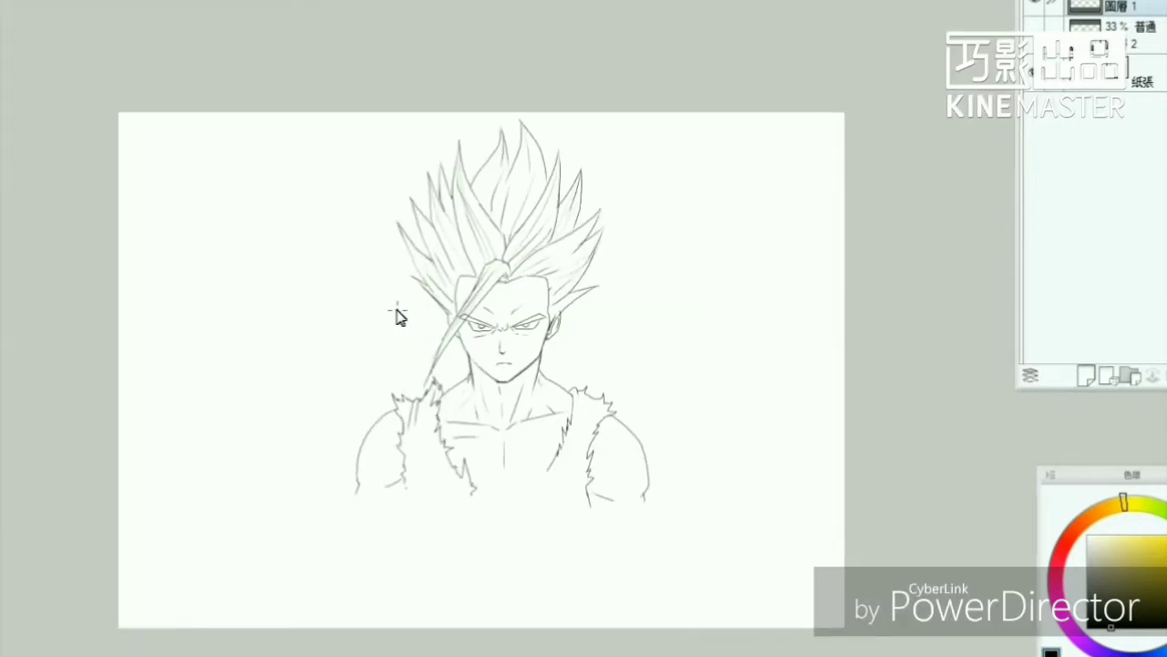
Step: Scale the finished line art down slightly from its upper-left corner
{"action": "key", "text": "ctrl+t"}
{"action": "left_click_drag", "start_coordinate": [355, 117], "coordinate": [361, 146]}
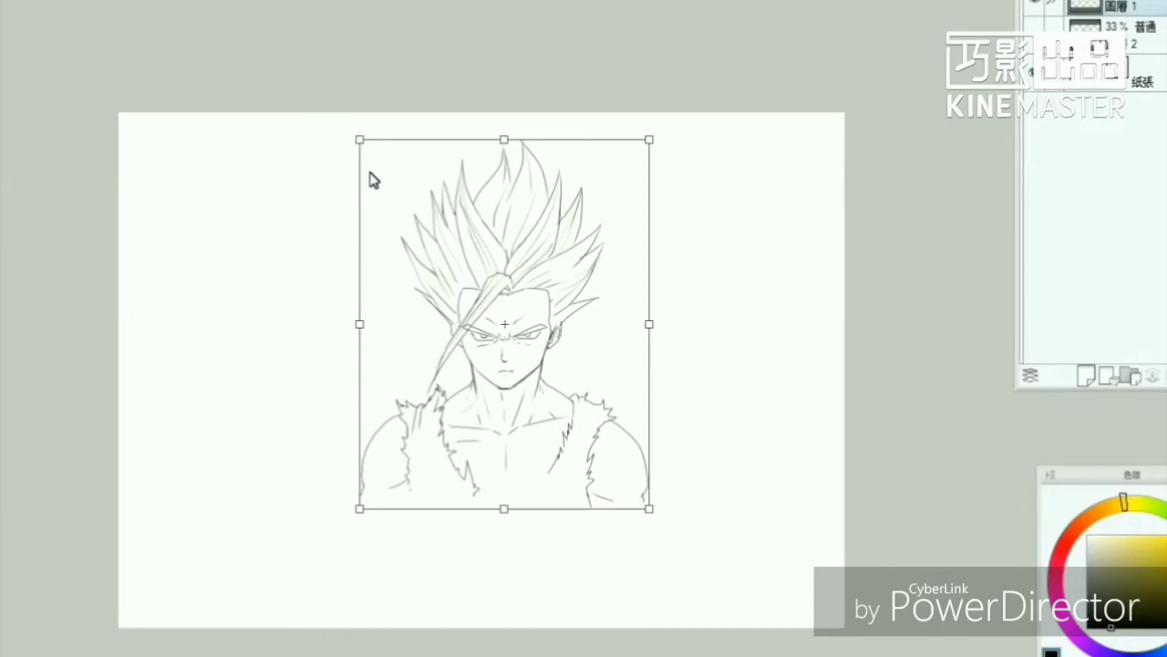
{"action": "key", "text": "Return"}
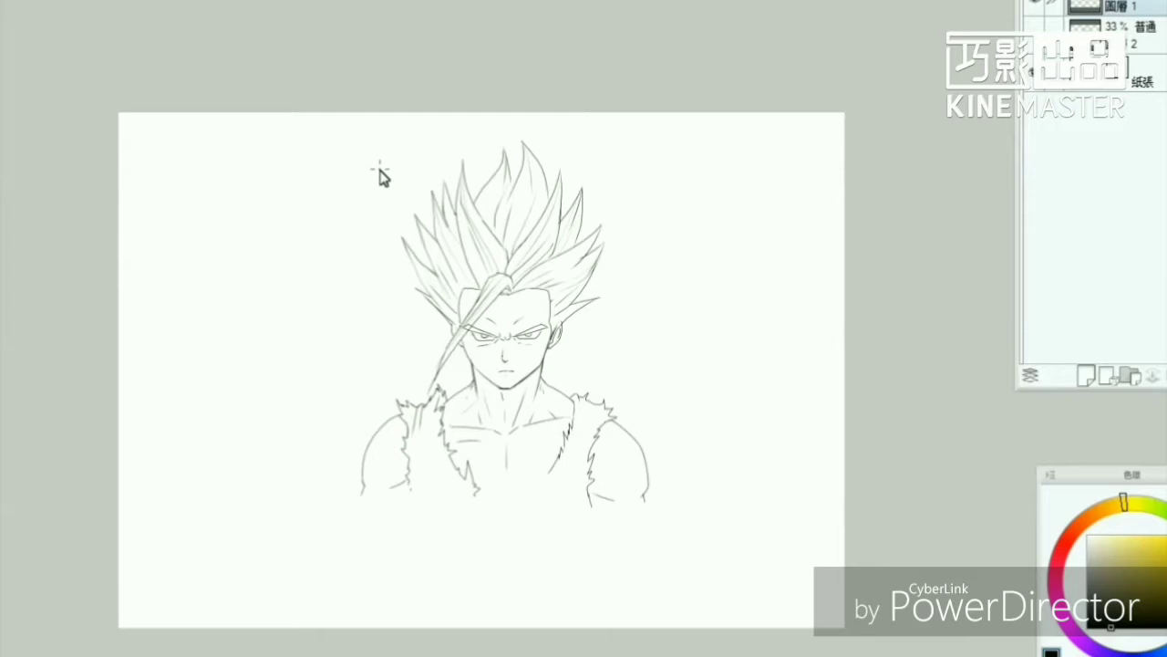
Step: Fill the face and the forehead patch beside the front hair lock with a light warm skin tone on the colour layer
{"action": "scroll", "coordinate": [414, 266], "scroll_direction": "up", "scroll_amount": 2}
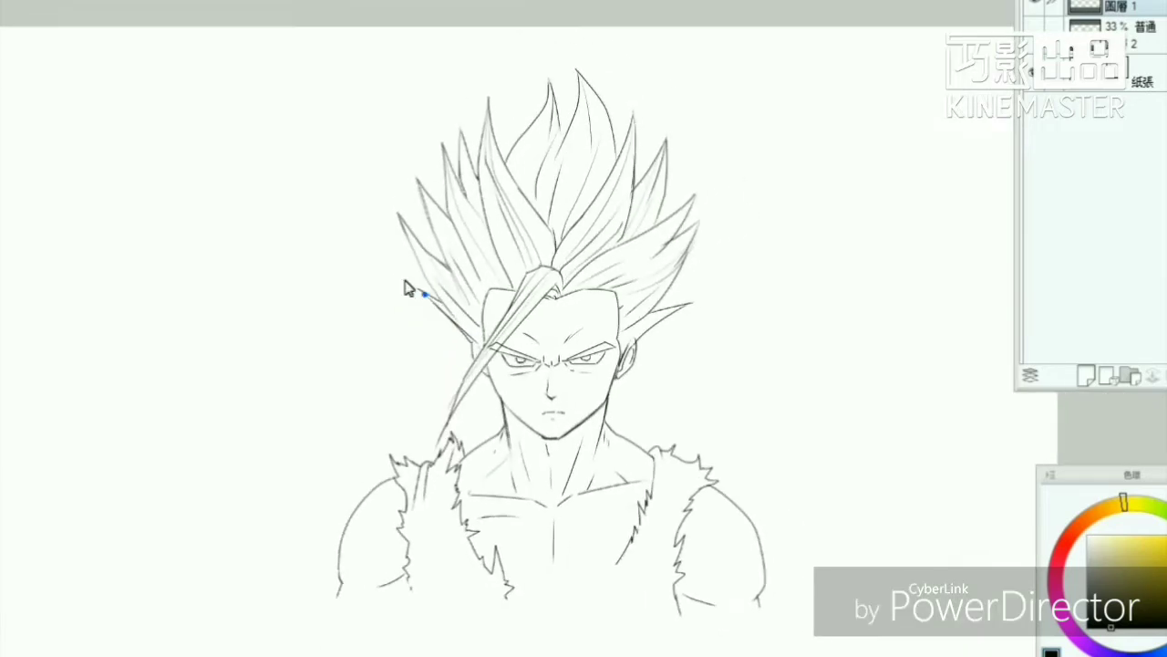
{"action": "left_click", "coordinate": [1107, 500]}
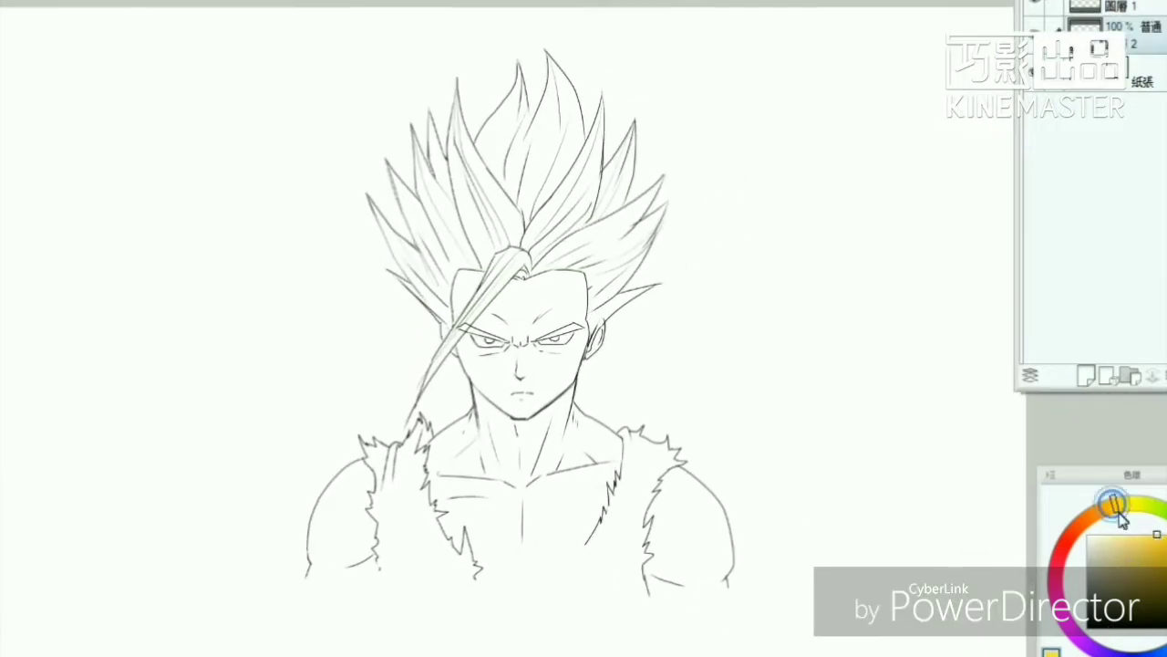
{"action": "left_click", "coordinate": [1113, 542]}
{"action": "left_click", "coordinate": [1101, 509]}
{"action": "left_click", "coordinate": [519, 312]}
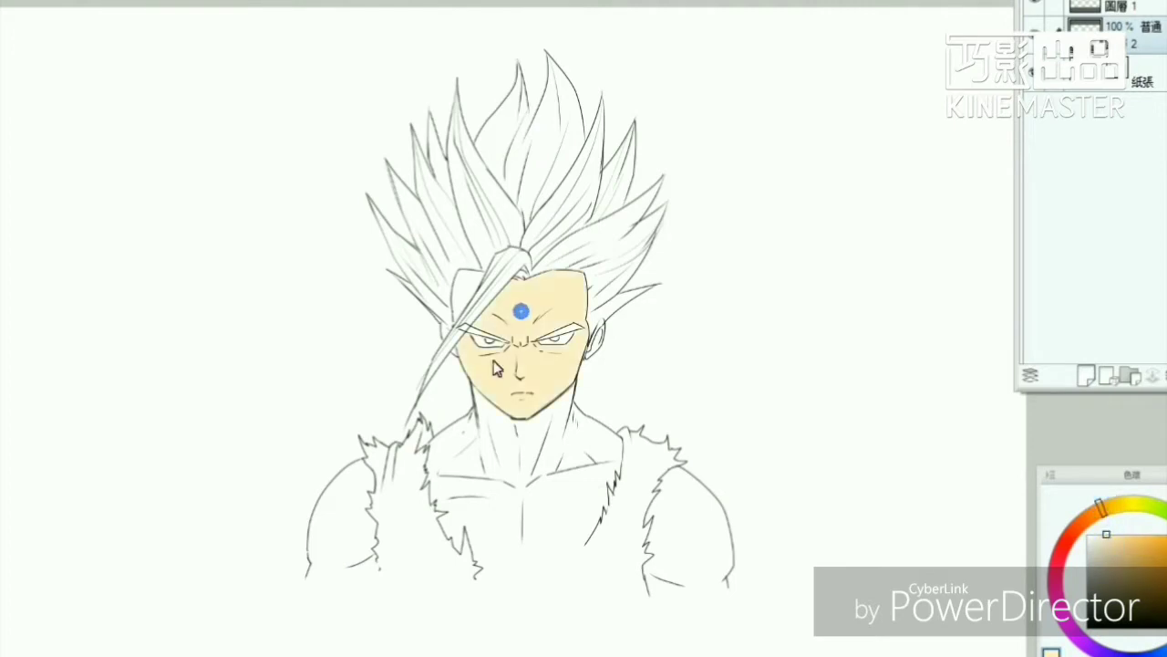
{"action": "left_click", "coordinate": [466, 293]}
{"action": "key", "text": "ctrl+z"}
{"action": "left_click", "coordinate": [461, 294]}
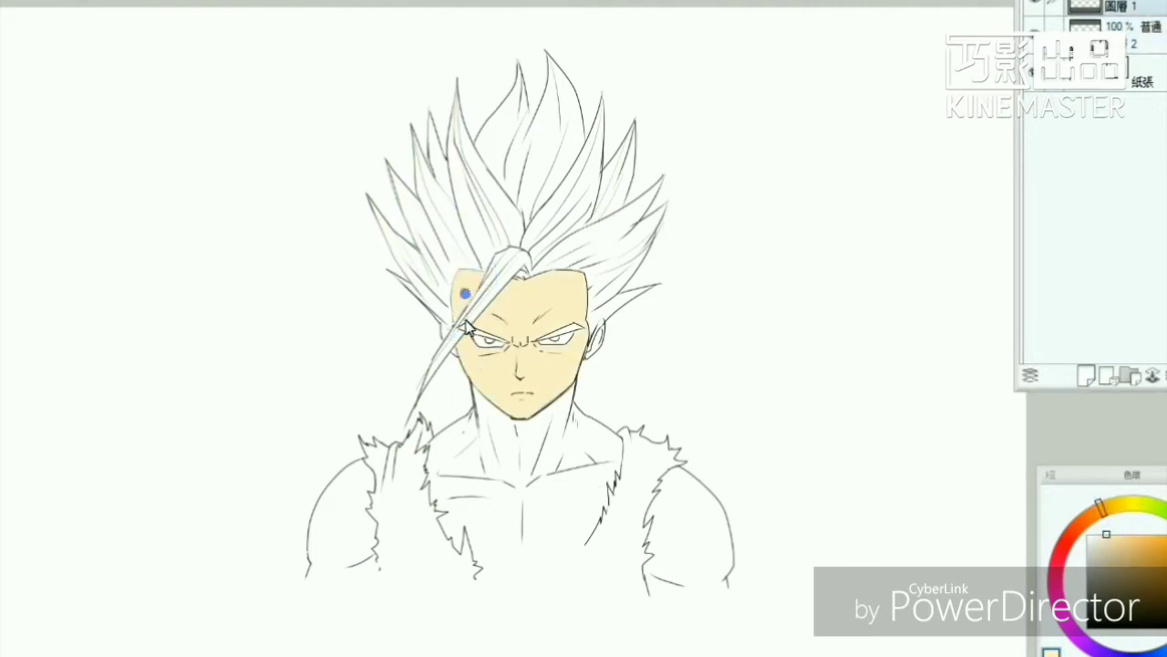
{"action": "left_click", "coordinate": [458, 286]}
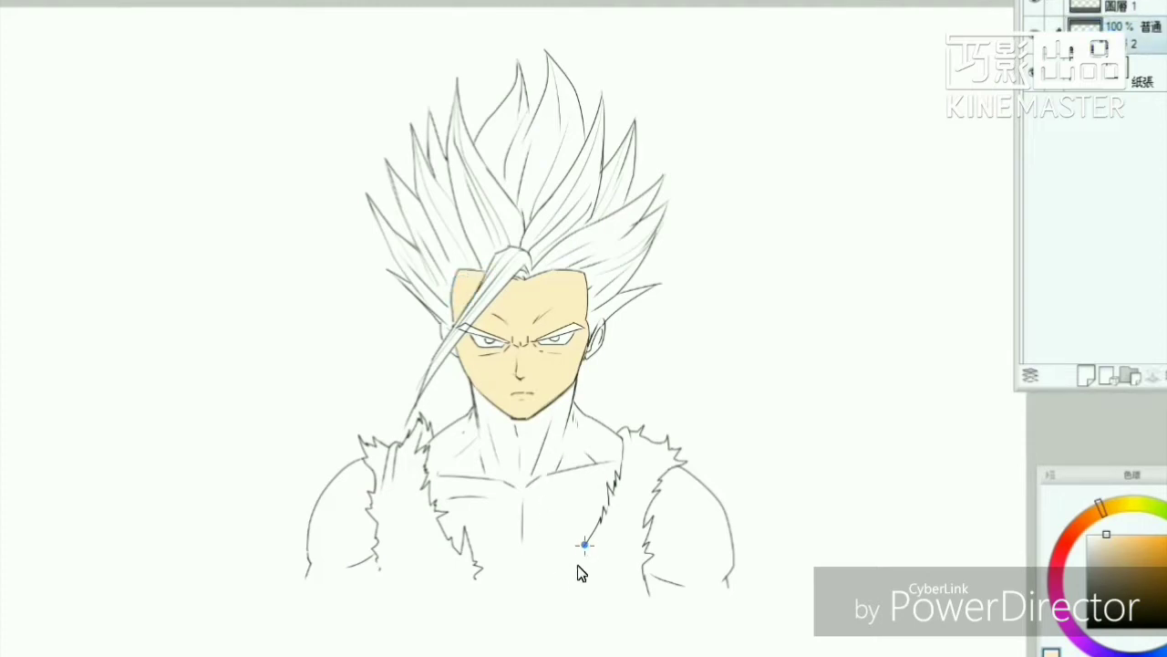
Step: Close the open lower edges of the chest and arms and fill the neck, chest, arms and ears with the skin tone
{"action": "left_click", "coordinate": [729, 589]}
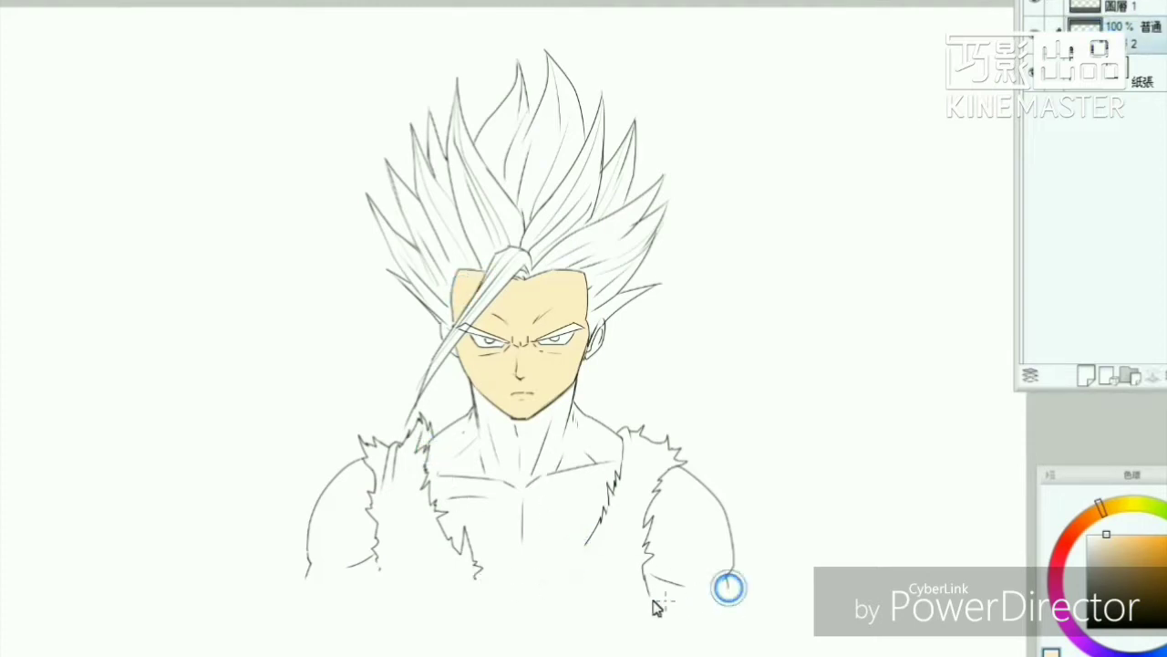
{"action": "left_click", "coordinate": [731, 593]}
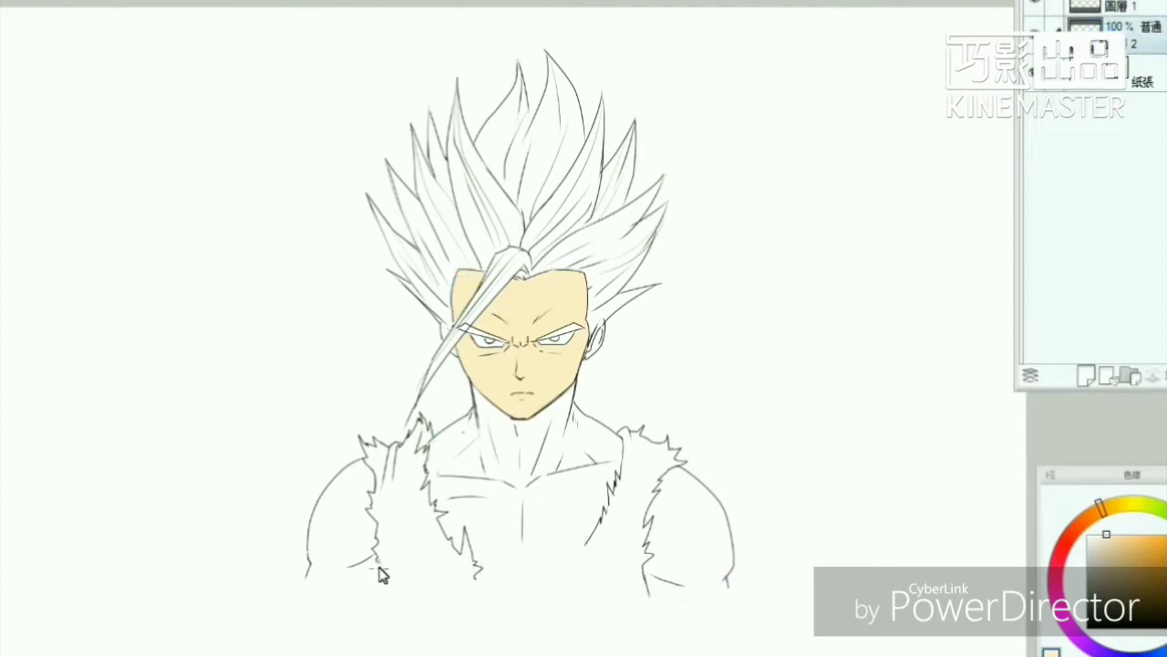
{"action": "left_click", "coordinate": [436, 497]}
{"action": "left_click", "coordinate": [339, 511]}
{"action": "left_click", "coordinate": [687, 534]}
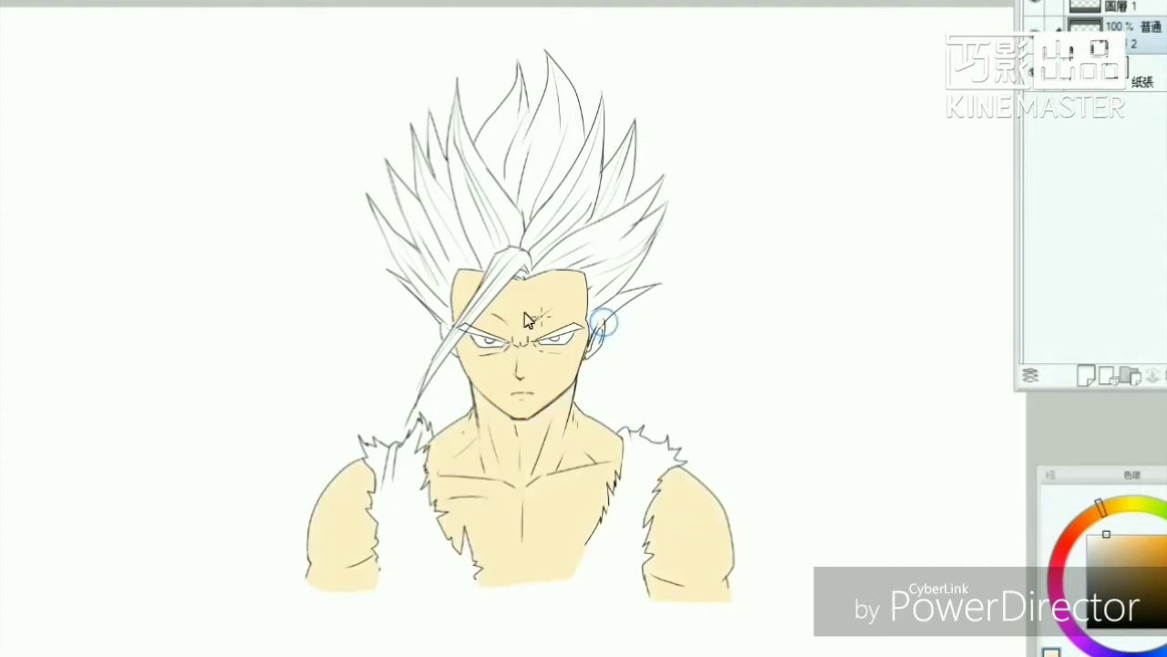
{"action": "left_click", "coordinate": [447, 331]}
{"action": "left_click", "coordinate": [598, 330]}
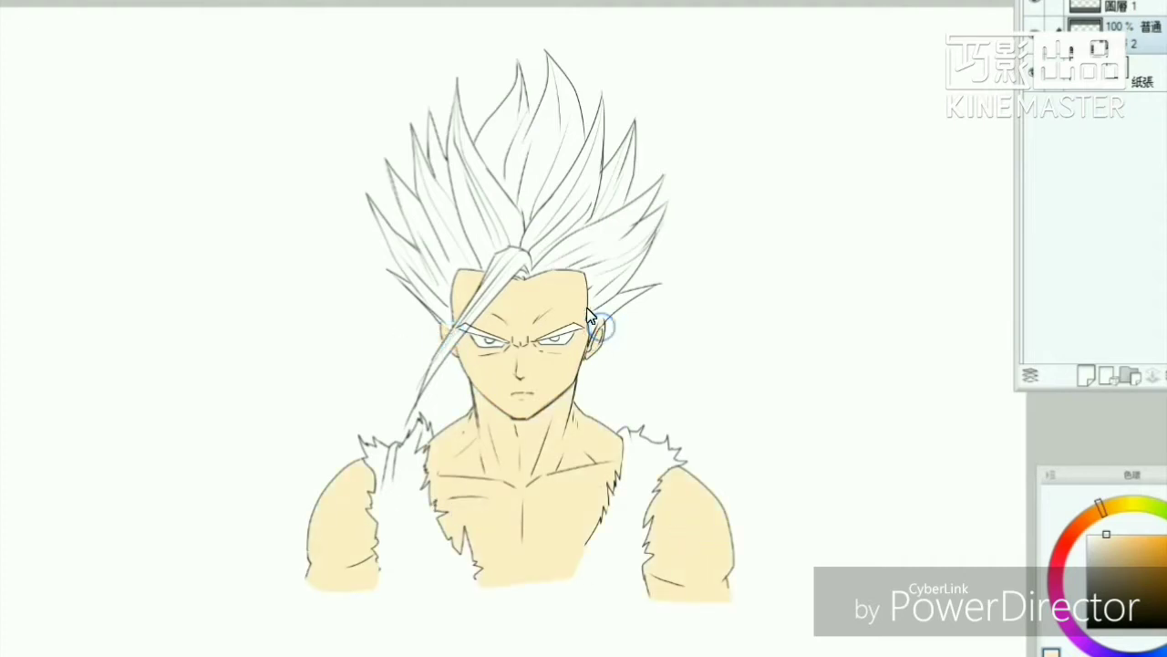
Step: Adjust the skin colour with saturation 7, luminosity 25 and a slight hue shift towards orange
{"action": "key", "text": "ctrl+u"}
{"action": "left_click_drag", "start_coordinate": [334, 161], "coordinate": [672, 484]}
{"action": "left_click_drag", "start_coordinate": [669, 605], "coordinate": [683, 605]}
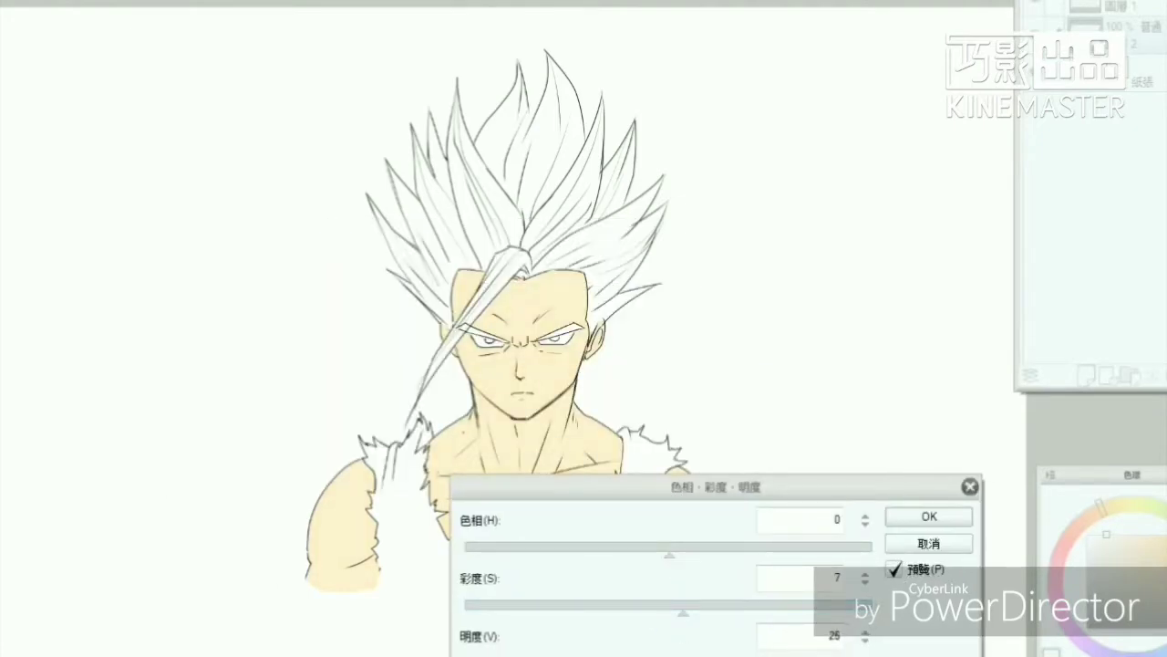
{"action": "left_click_drag", "start_coordinate": [670, 553], "coordinate": [664, 553]}
{"action": "key", "text": "Return"}
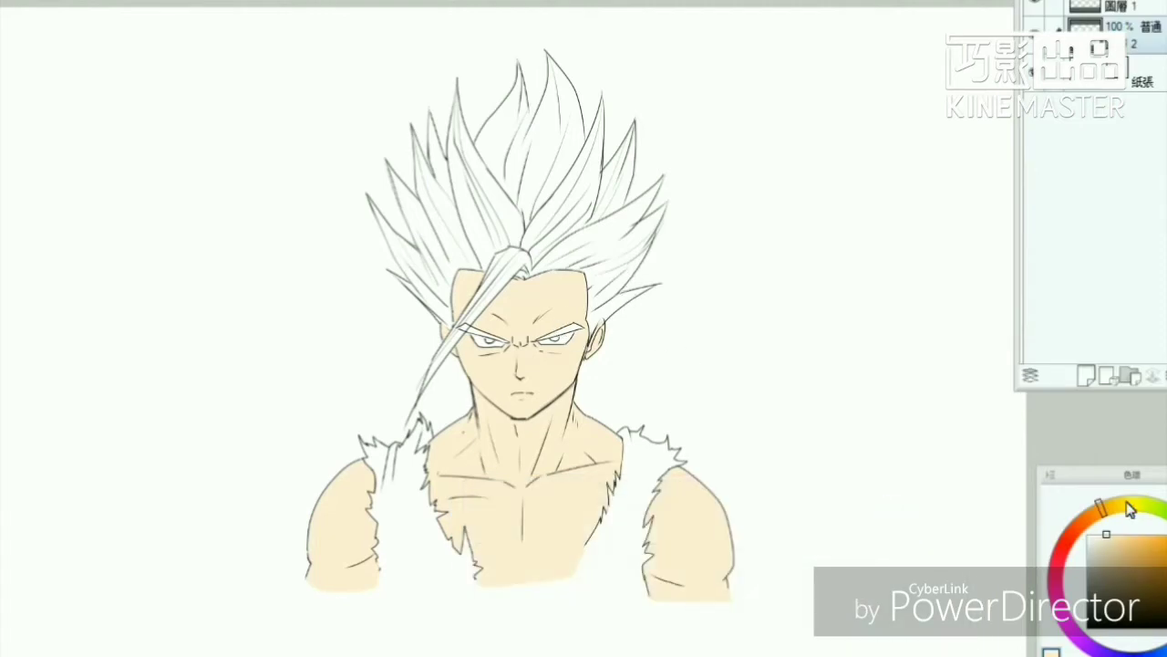
Step: Fill the spiky hair, the front lock and the eyebrows with bright yellow
{"action": "left_click", "coordinate": [1130, 509]}
{"action": "left_click", "coordinate": [1140, 534]}
{"action": "left_click", "coordinate": [443, 227]}
{"action": "left_click", "coordinate": [486, 177]}
{"action": "left_click", "coordinate": [516, 259]}
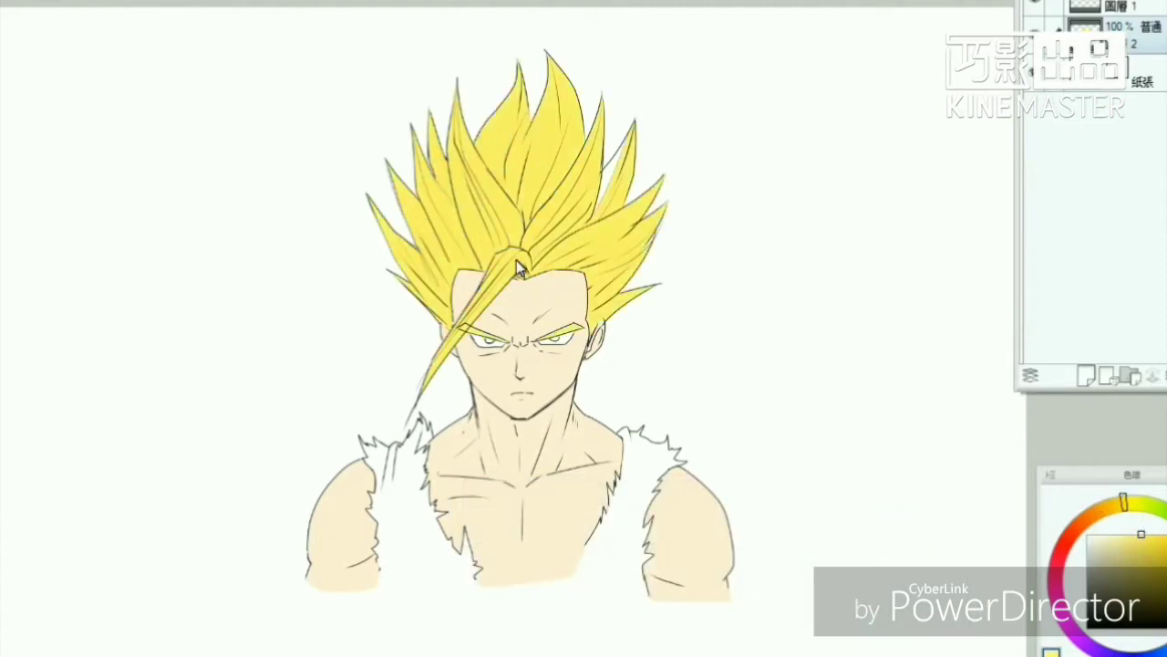
{"action": "left_click", "coordinate": [518, 261]}
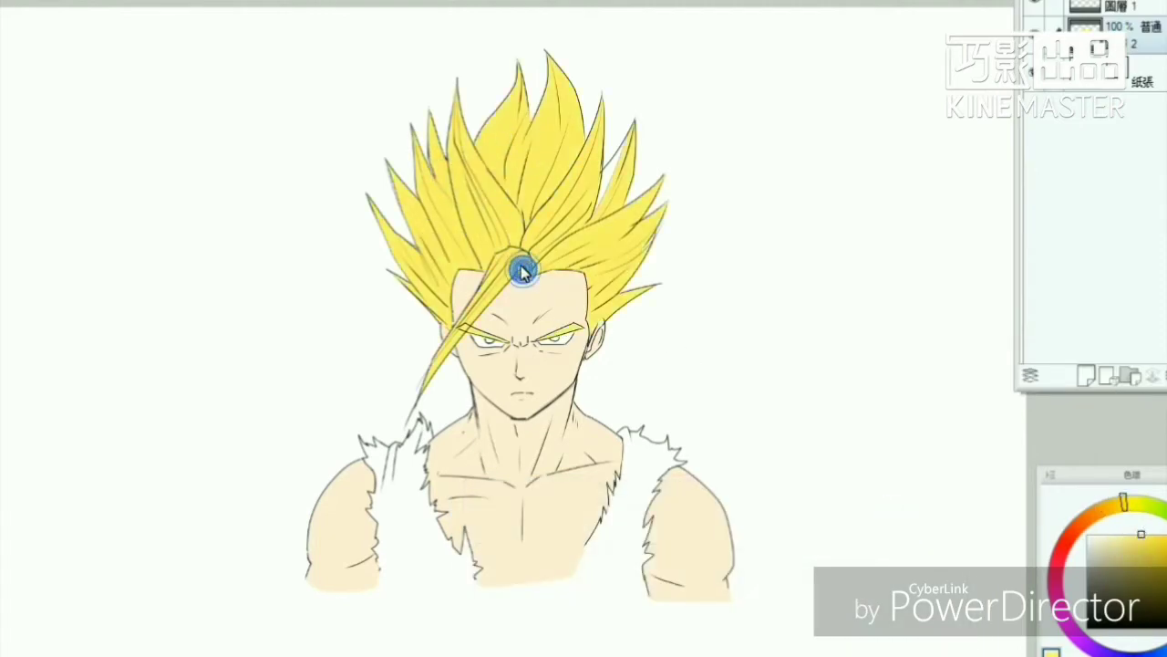
Step: Fill the irises of both eyes with green
{"action": "left_click", "coordinate": [1158, 518]}
{"action": "left_click", "coordinate": [1144, 544]}
{"action": "left_click", "coordinate": [562, 342]}
{"action": "left_click", "coordinate": [491, 343]}
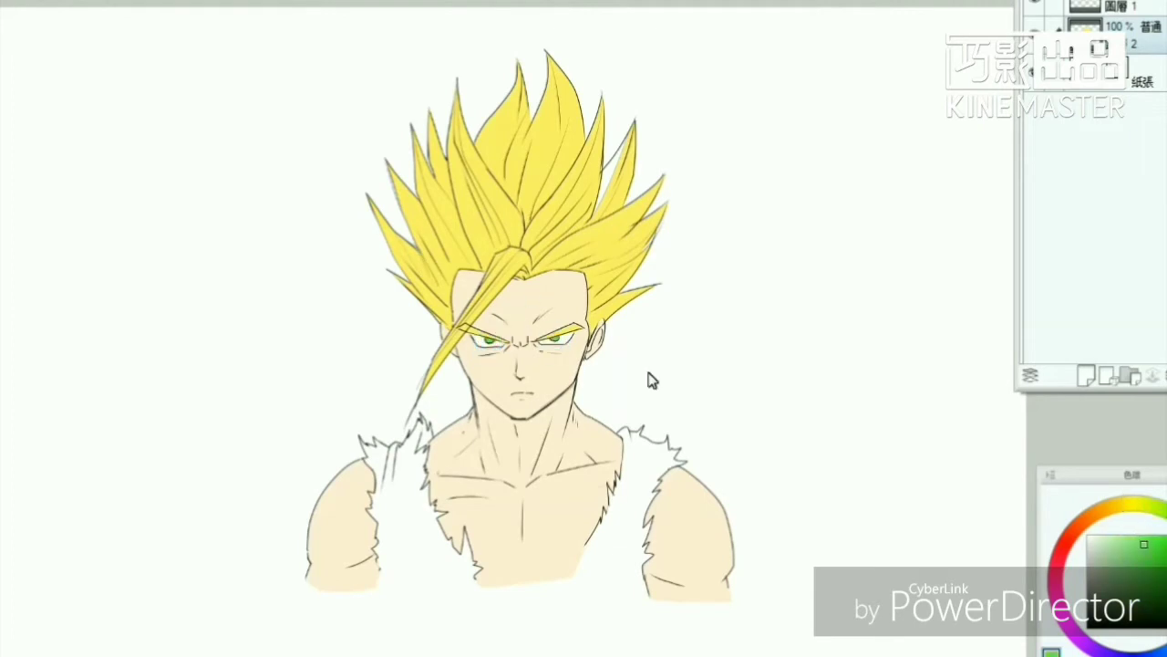
Step: Close the lower edges of the torn vest, fill both sides with purple, and patch the missed gap in the hair
{"action": "left_click", "coordinate": [1113, 650]}
{"action": "left_click", "coordinate": [632, 498]}
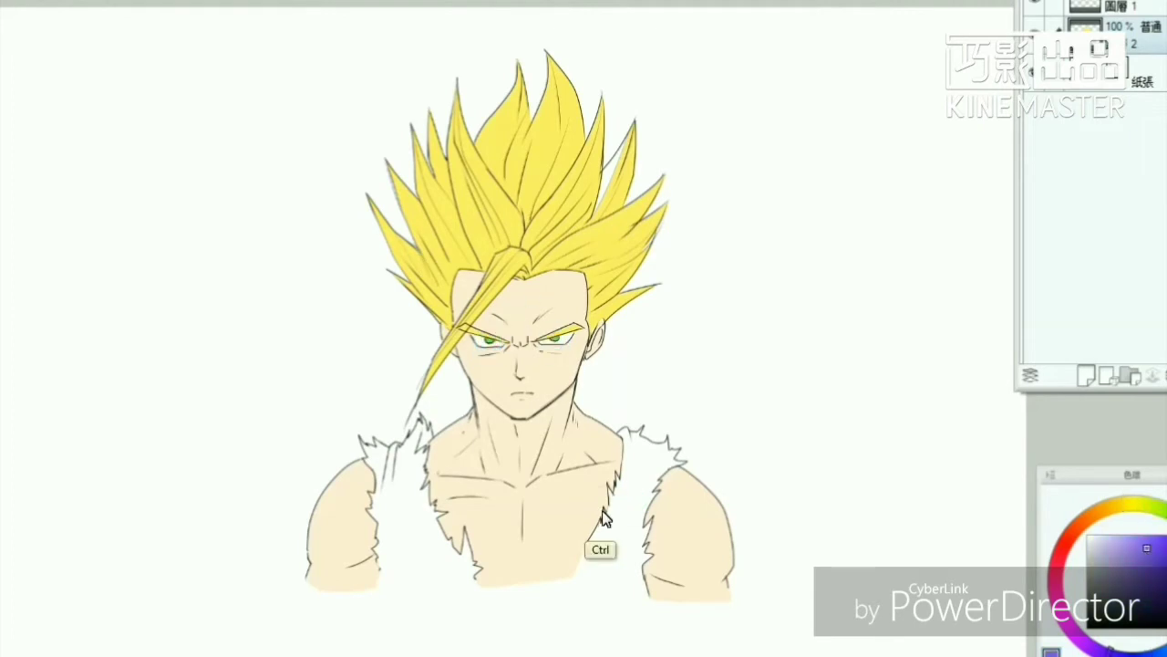
{"action": "left_click", "coordinate": [471, 578]}
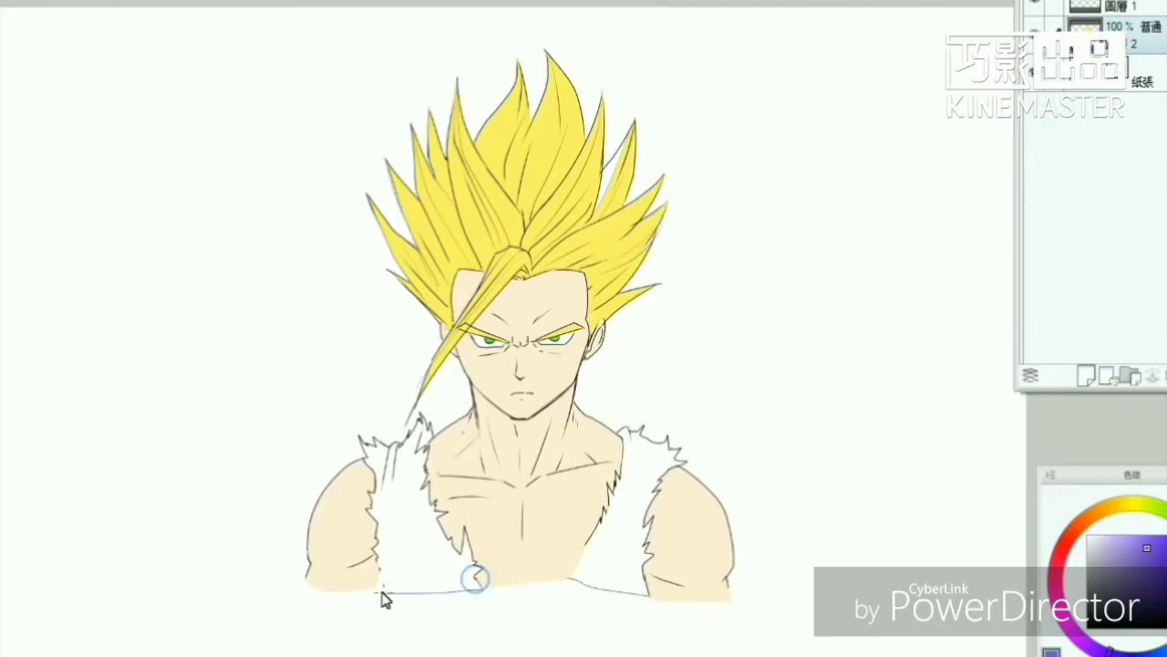
{"action": "left_click", "coordinate": [409, 537]}
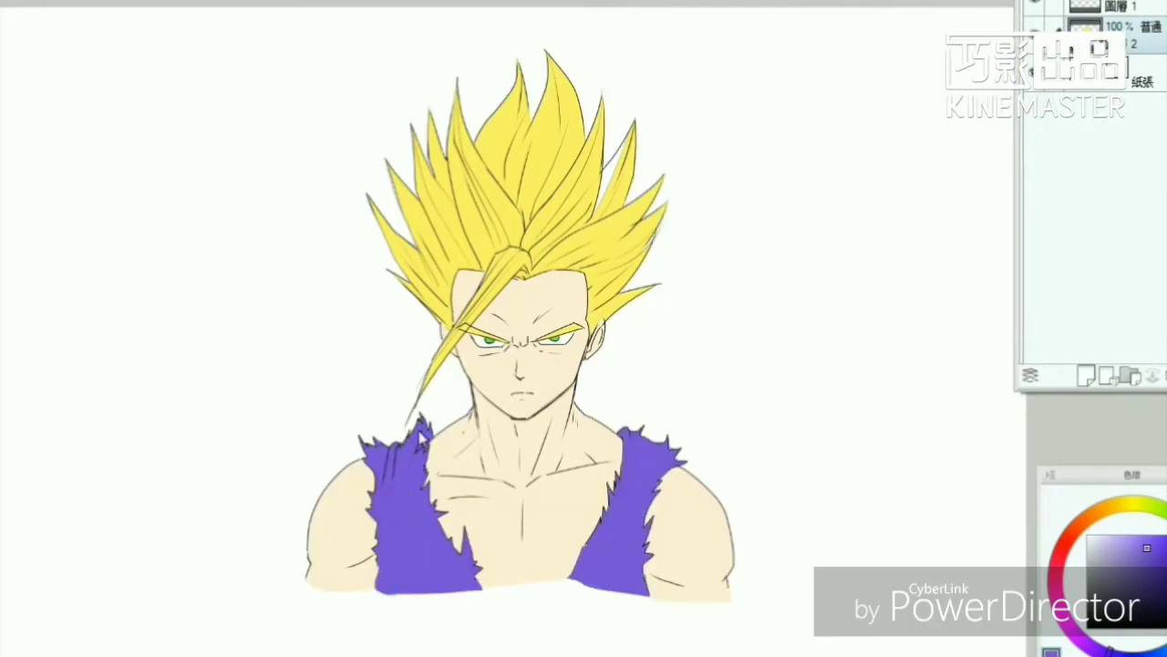
{"action": "left_click", "coordinate": [584, 185], "text": "alt"}
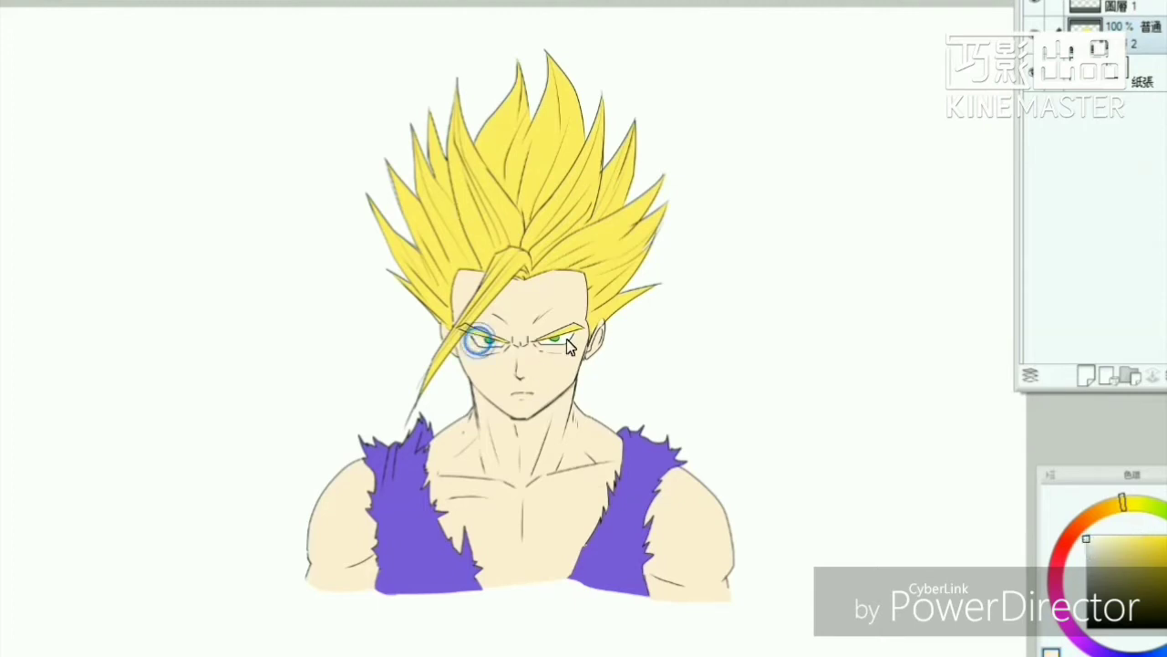
Step: Duplicate the flat colour layer and set the copy to the Multiply blend mode for shadows
{"action": "left_click", "coordinate": [1135, 25]}
{"action": "left_click", "coordinate": [1035, 9]}
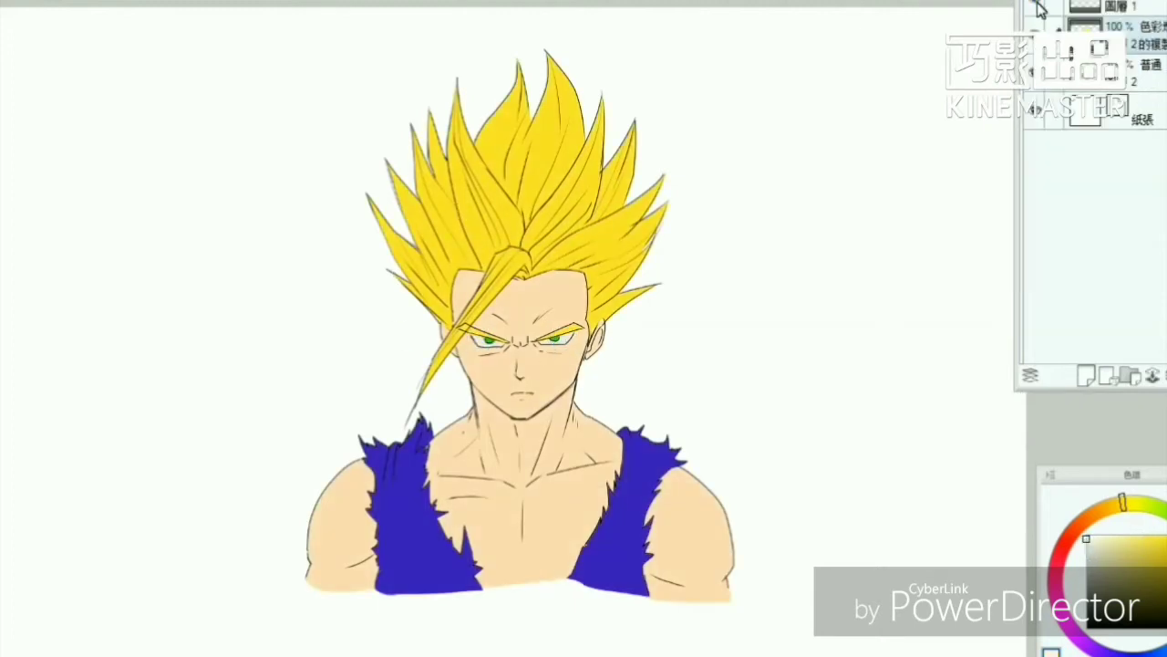
Step: Adjust the Multiply shadow layer to hue -6, saturation 11 and luminosity -9
{"action": "key", "text": "ctrl+u"}
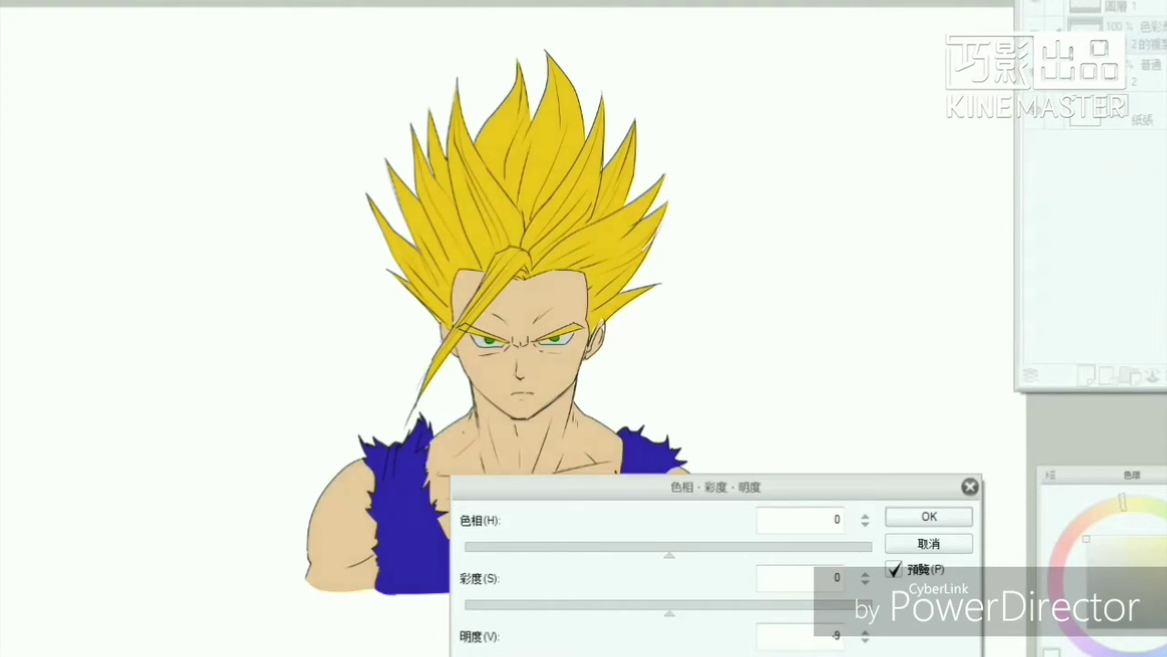
{"action": "left_click_drag", "start_coordinate": [670, 554], "coordinate": [656, 554]}
{"action": "left_click_drag", "start_coordinate": [670, 605], "coordinate": [690, 613]}
{"action": "key", "text": "Return"}
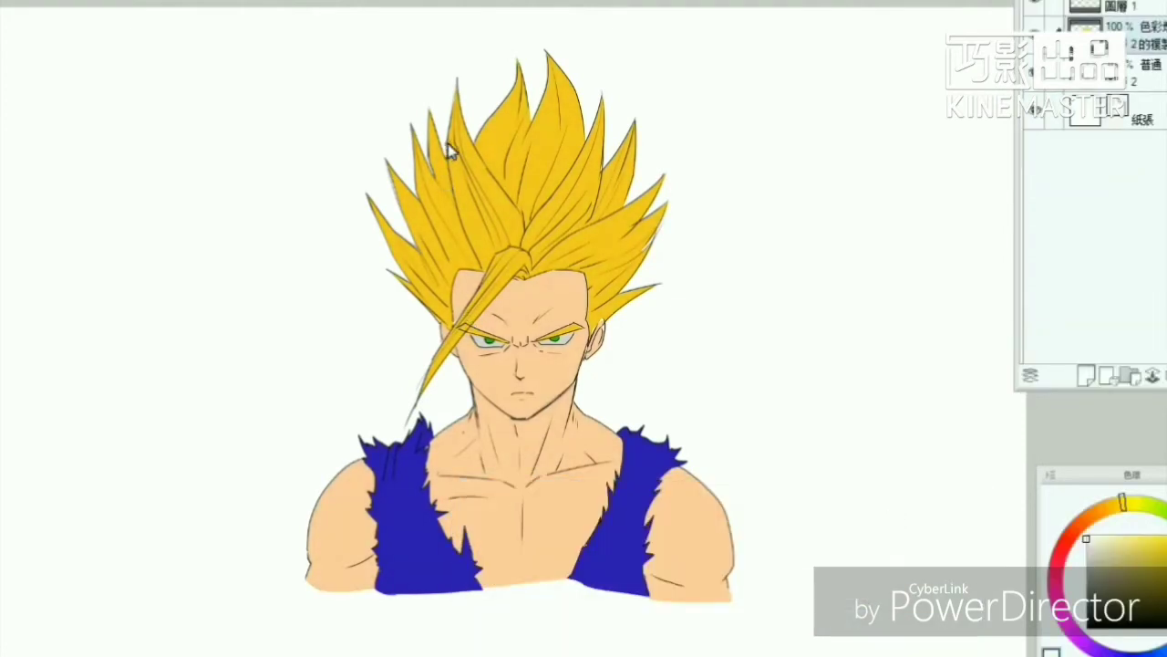
{"action": "key", "text": "ctrl+u"}
{"action": "left_click", "coordinate": [671, 554]}
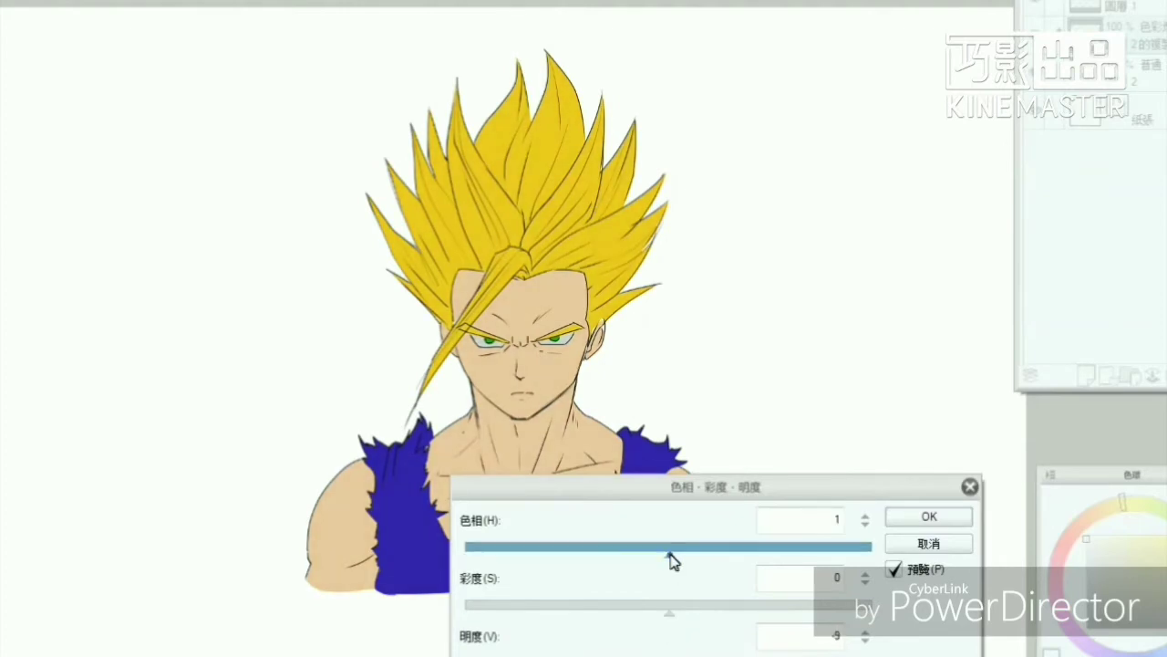
{"action": "left_click_drag", "start_coordinate": [671, 554], "coordinate": [658, 554]}
{"action": "left_click_drag", "start_coordinate": [670, 609], "coordinate": [693, 620]}
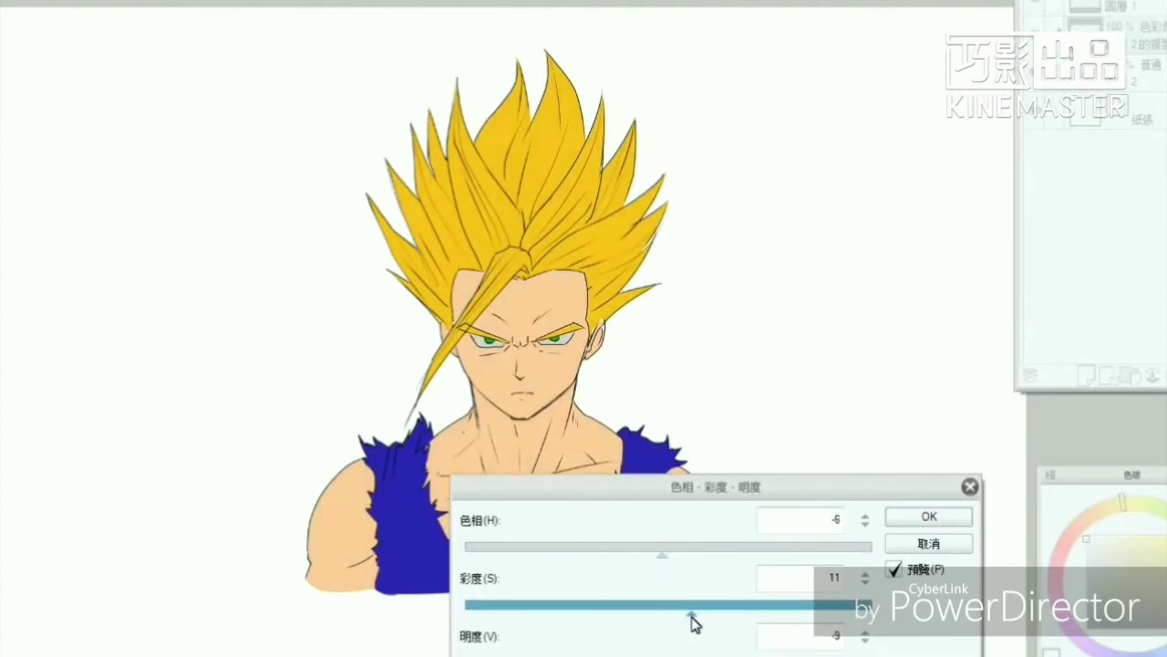
{"action": "key", "text": "Return"}
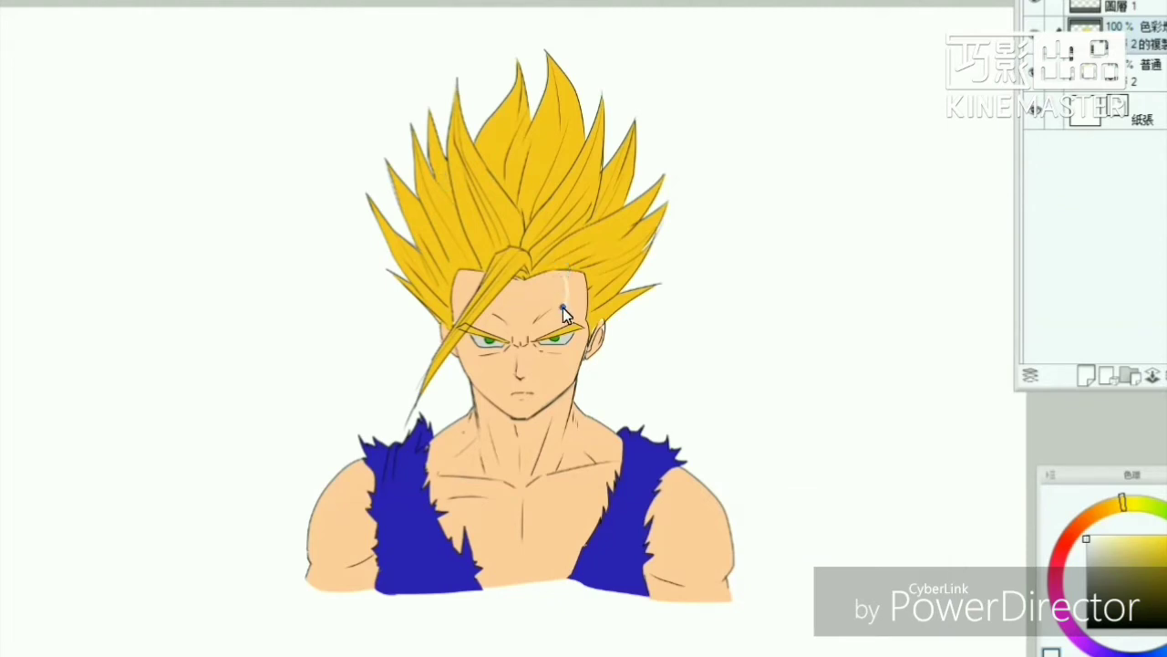
Step: Erase the shadow layer over the lit parts of the face, leaving a shaded patch in the middle of the forehead
{"action": "left_click_drag", "start_coordinate": [538, 272], "coordinate": [562, 259]}
{"action": "left_click_drag", "start_coordinate": [539, 306], "coordinate": [492, 314]}
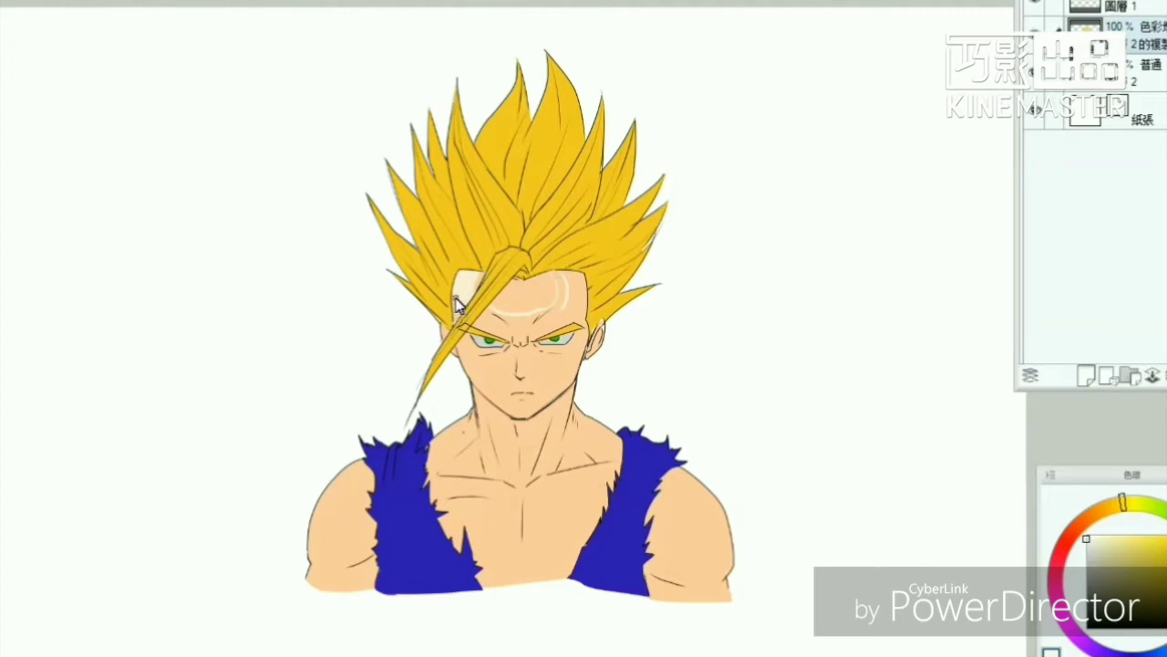
{"action": "mouse_move", "coordinate": [553, 273]}
{"action": "left_mouse_down"}
{"action": "mouse_move", "coordinate": [563, 293]}
{"action": "mouse_move", "coordinate": [540, 319]}
{"action": "mouse_move", "coordinate": [497, 319]}
{"action": "mouse_move", "coordinate": [526, 336]}
{"action": "left_mouse_up"}
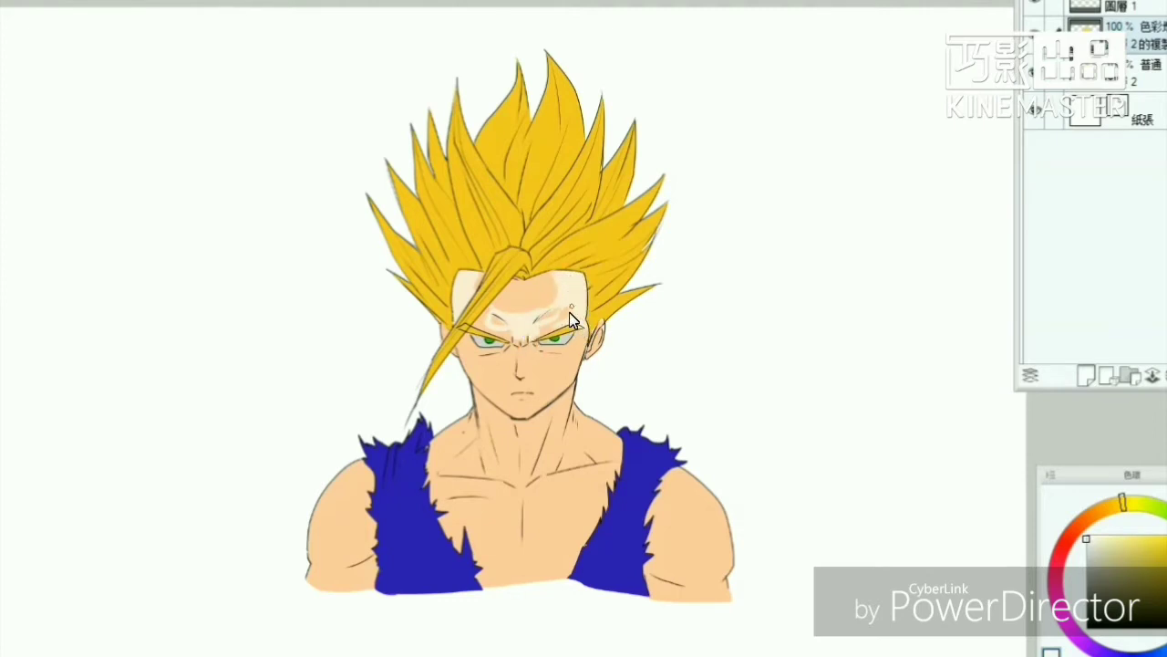
Step: Erase the shadow layer over the lit parts of the neck and collarbones, keeping shade under the jaw and along the muscles
{"action": "mouse_move", "coordinate": [511, 428]}
{"action": "left_mouse_down"}
{"action": "mouse_move", "coordinate": [465, 481]}
{"action": "mouse_move", "coordinate": [451, 450]}
{"action": "mouse_move", "coordinate": [429, 470]}
{"action": "mouse_move", "coordinate": [462, 425]}
{"action": "mouse_move", "coordinate": [455, 470]}
{"action": "left_mouse_up"}
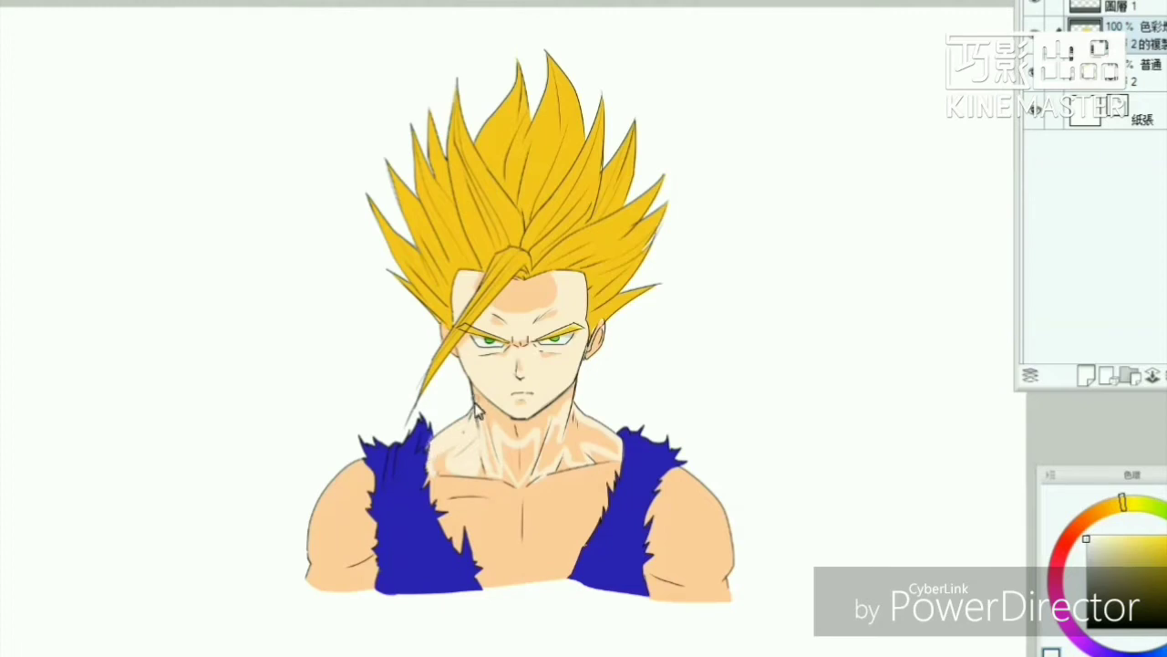
{"action": "left_click_drag", "start_coordinate": [483, 429], "coordinate": [518, 469]}
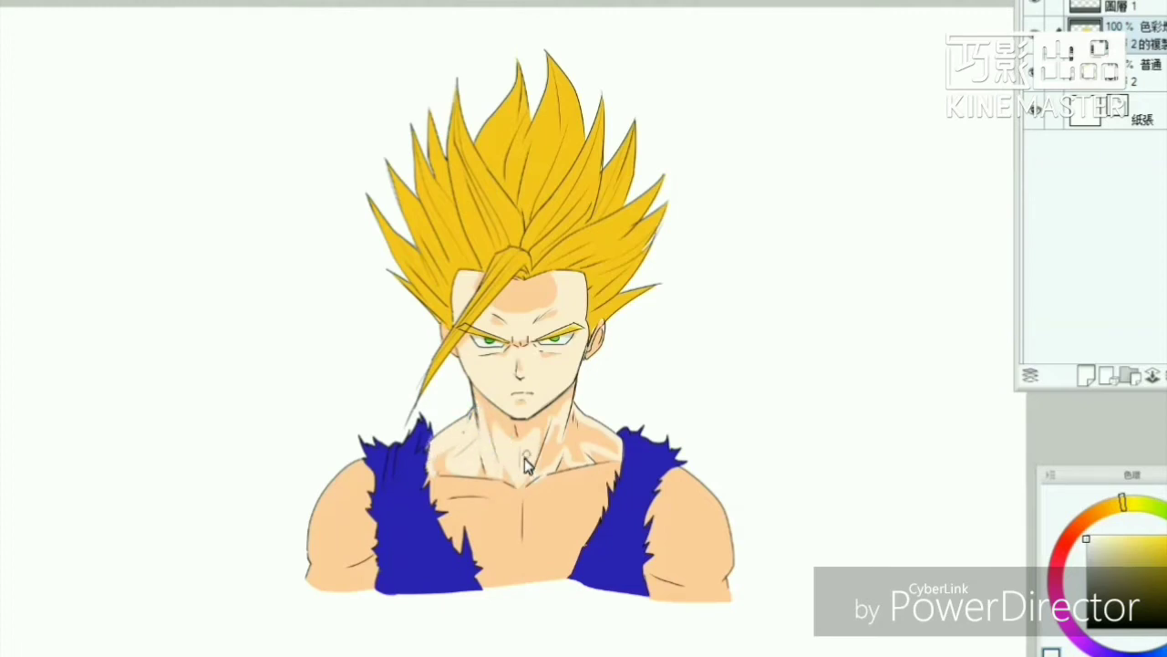
{"action": "mouse_move", "coordinate": [543, 430]}
{"action": "left_mouse_down"}
{"action": "mouse_move", "coordinate": [551, 465]}
{"action": "mouse_move", "coordinate": [580, 439]}
{"action": "left_mouse_up"}
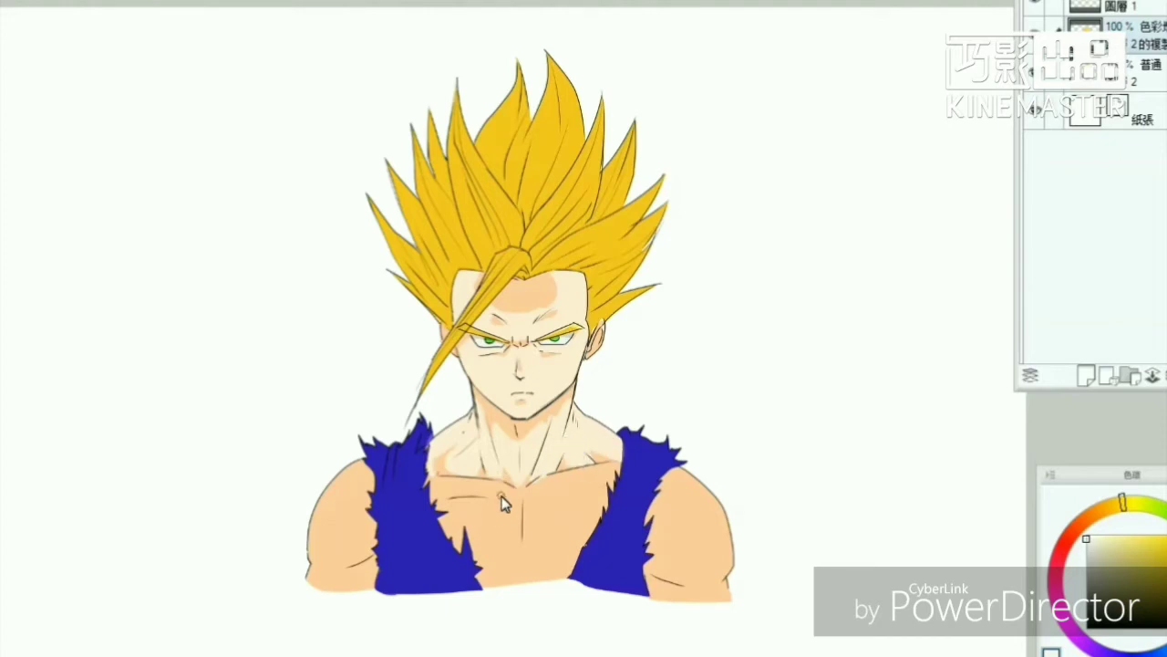
Step: Erase the shadow layer over both chest muscles, keeping shade below the collarbones and beside the centre line
{"action": "left_click_drag", "start_coordinate": [463, 494], "coordinate": [493, 504]}
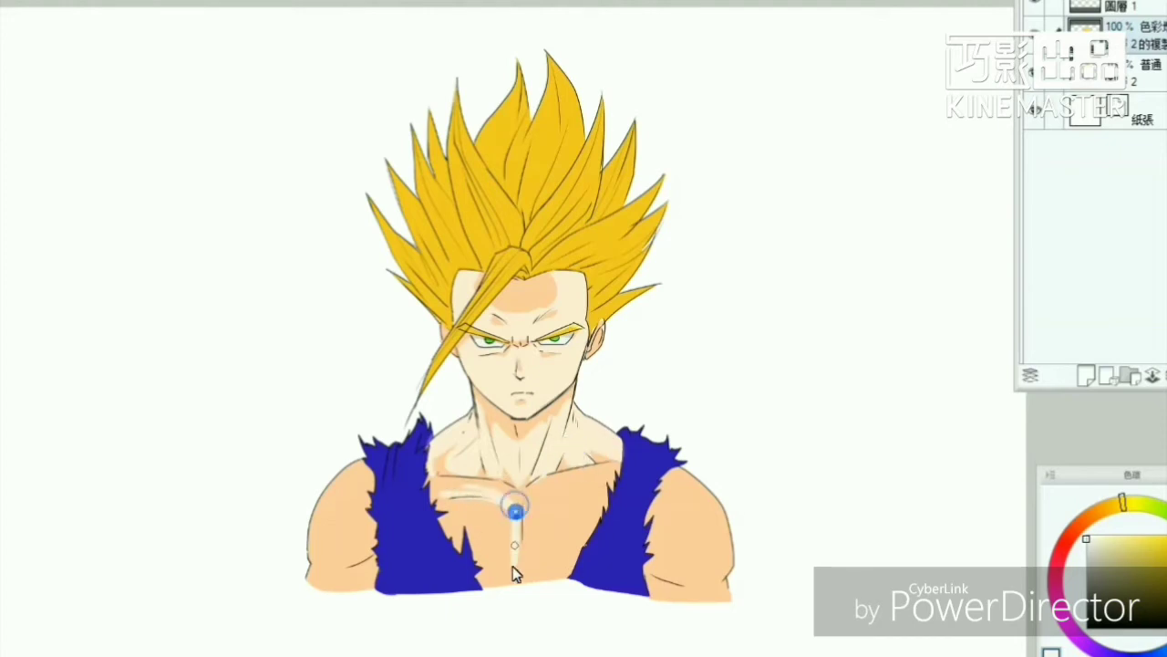
{"action": "mouse_move", "coordinate": [514, 572]}
{"action": "left_mouse_down"}
{"action": "mouse_move", "coordinate": [489, 536]}
{"action": "mouse_move", "coordinate": [509, 561]}
{"action": "mouse_move", "coordinate": [485, 581]}
{"action": "left_mouse_up"}
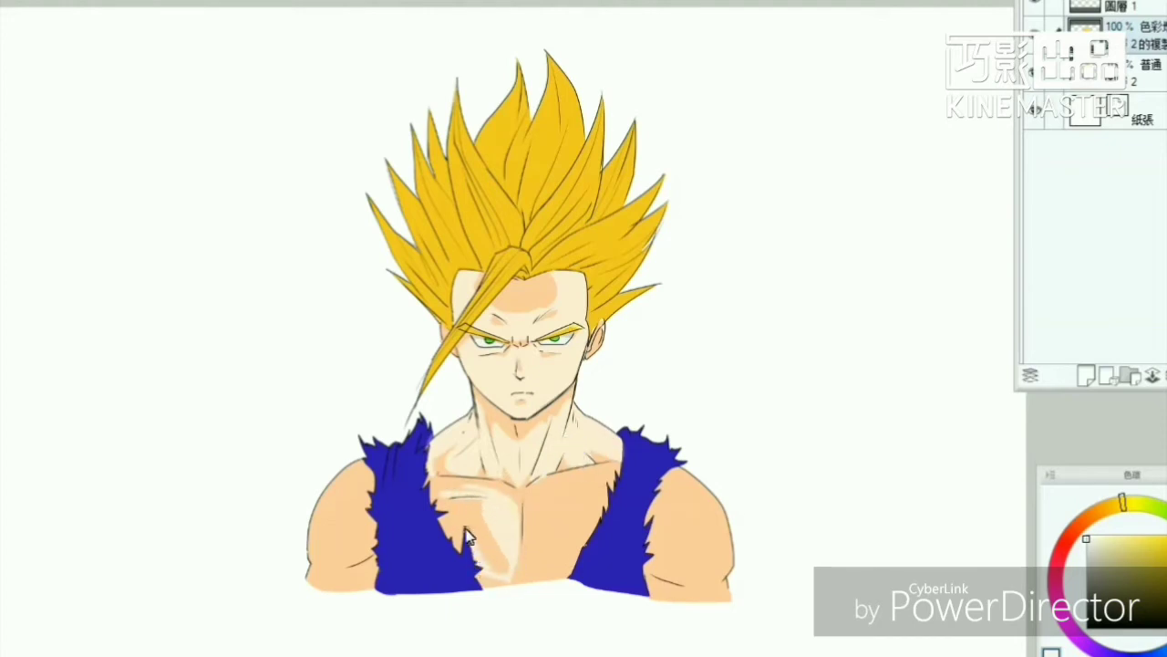
{"action": "mouse_move", "coordinate": [449, 492]}
{"action": "left_mouse_down"}
{"action": "mouse_move", "coordinate": [478, 523]}
{"action": "mouse_move", "coordinate": [492, 561]}
{"action": "left_mouse_up"}
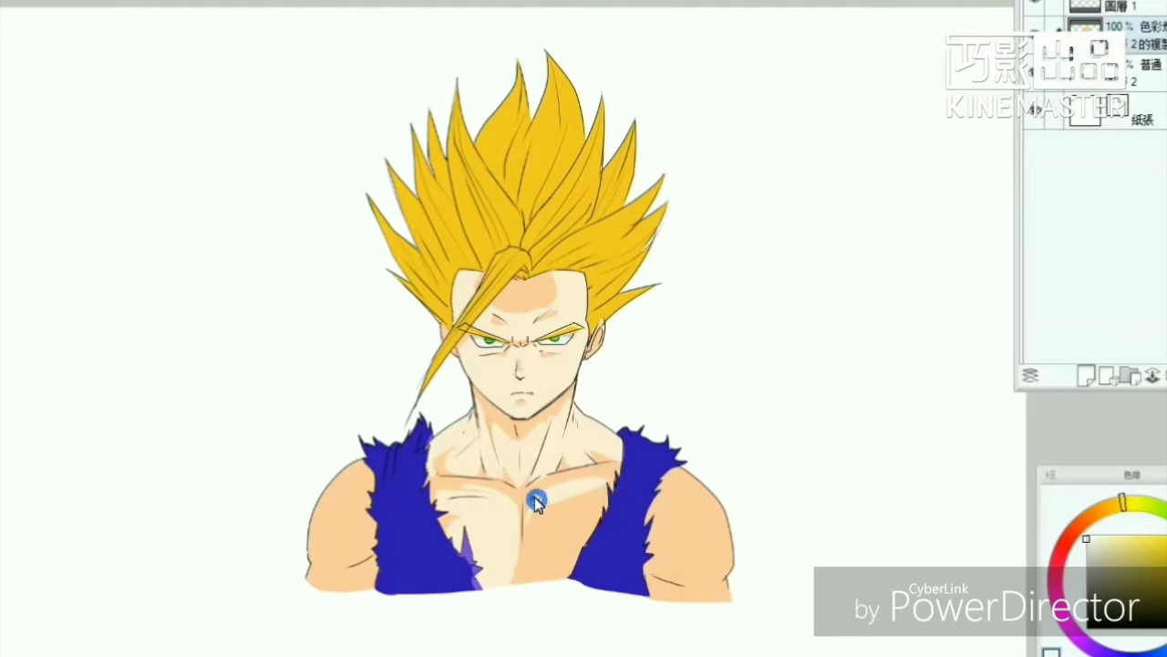
{"action": "left_click_drag", "start_coordinate": [536, 501], "coordinate": [567, 551]}
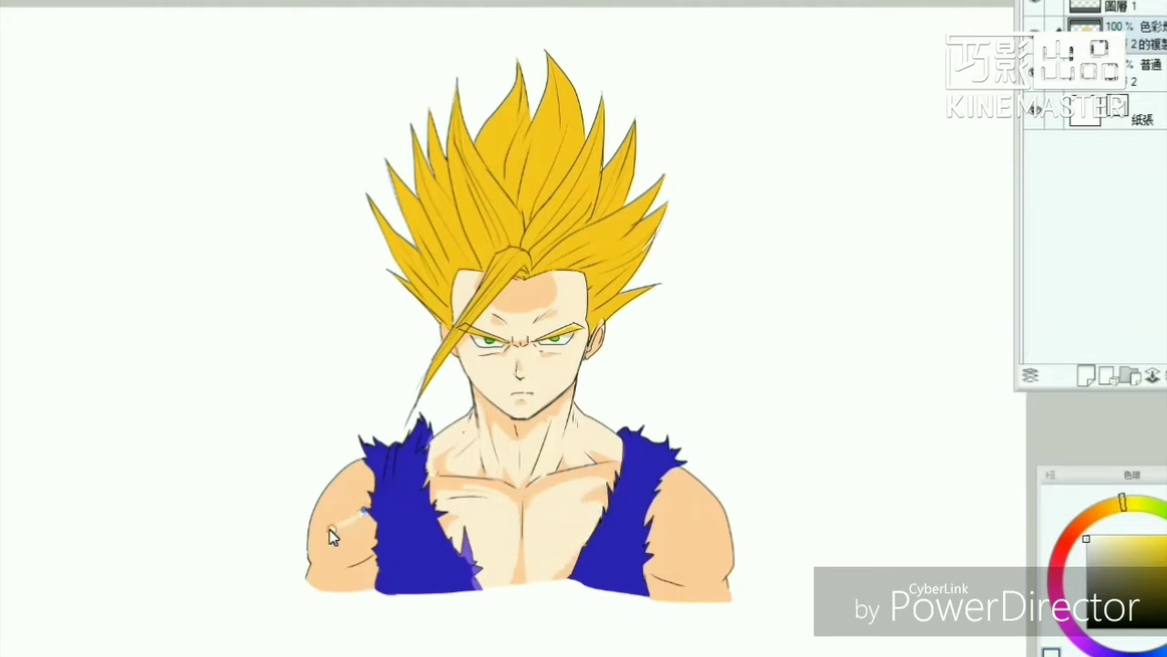
Step: Erase the shadow layer over the lit parts of both arms, keeping the shoulders beside the vest shaded
{"action": "mouse_move", "coordinate": [371, 542]}
{"action": "left_mouse_down"}
{"action": "mouse_move", "coordinate": [375, 578]}
{"action": "mouse_move", "coordinate": [348, 573]}
{"action": "mouse_move", "coordinate": [361, 532]}
{"action": "mouse_move", "coordinate": [363, 551]}
{"action": "mouse_move", "coordinate": [343, 558]}
{"action": "mouse_move", "coordinate": [307, 570]}
{"action": "left_mouse_up"}
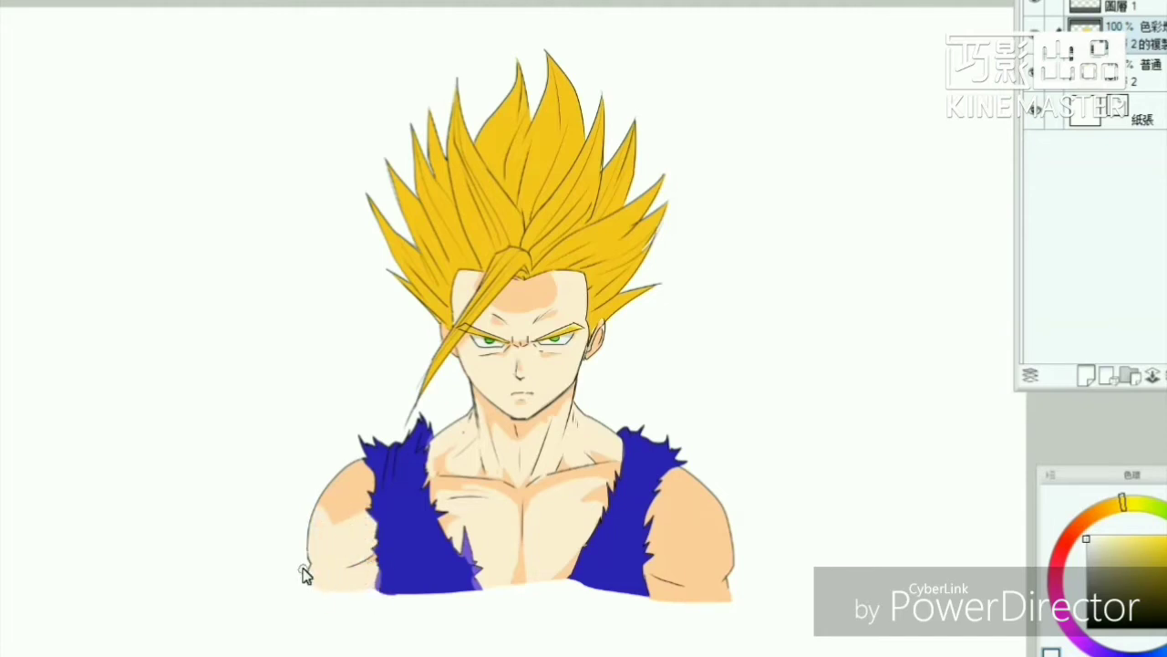
{"action": "mouse_move", "coordinate": [717, 502]}
{"action": "left_mouse_down"}
{"action": "mouse_move", "coordinate": [668, 538]}
{"action": "mouse_move", "coordinate": [693, 594]}
{"action": "mouse_move", "coordinate": [647, 607]}
{"action": "mouse_move", "coordinate": [684, 555]}
{"action": "mouse_move", "coordinate": [677, 569]}
{"action": "left_mouse_up"}
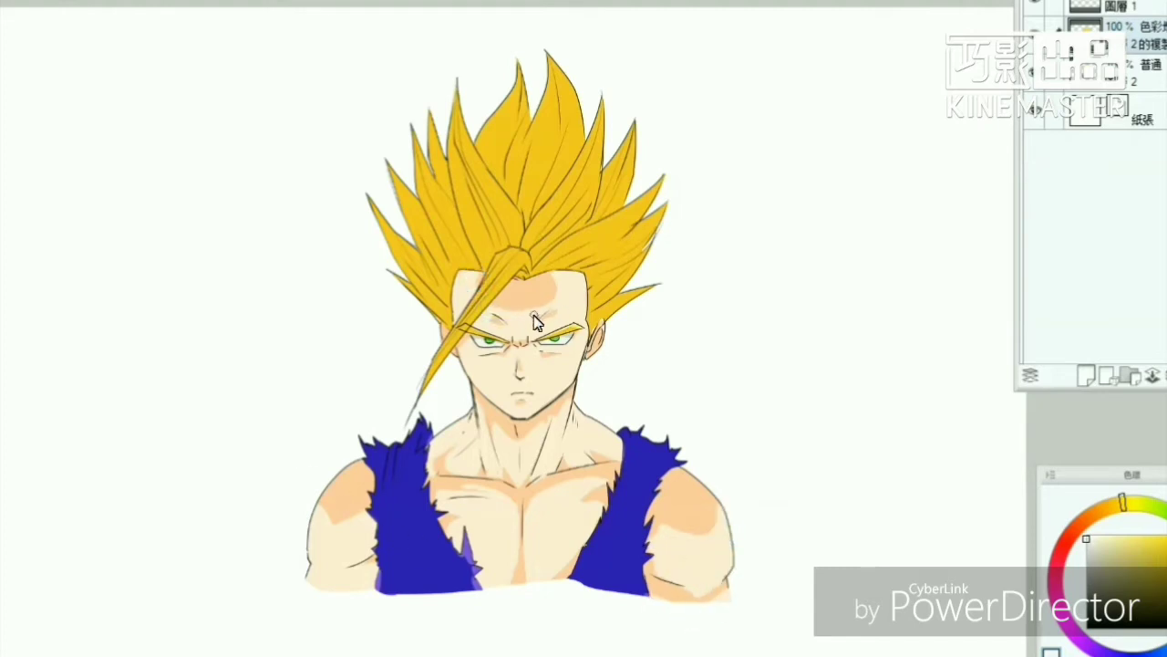
Step: Clear the shadow layer from the lit folds of the vest half beside the long forelock, keeping jagged shaded creases
{"action": "left_click", "coordinate": [436, 332]}
{"action": "left_click", "coordinate": [547, 418]}
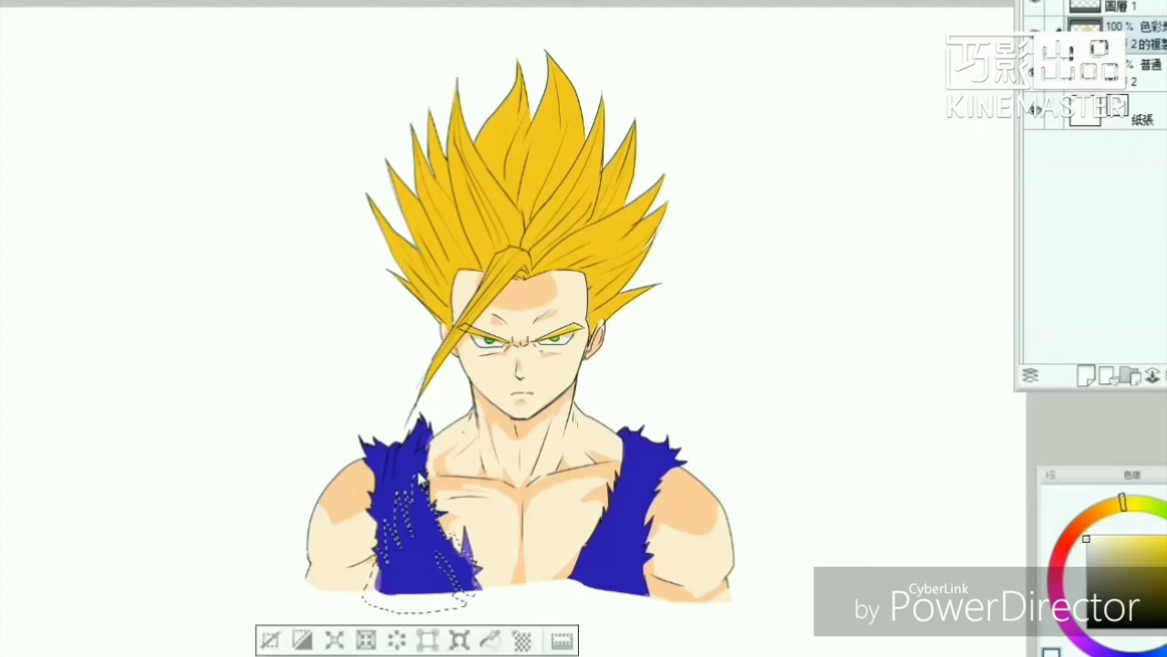
{"action": "key", "text": "alt+Delete"}
{"action": "key", "text": "ctrl+d"}
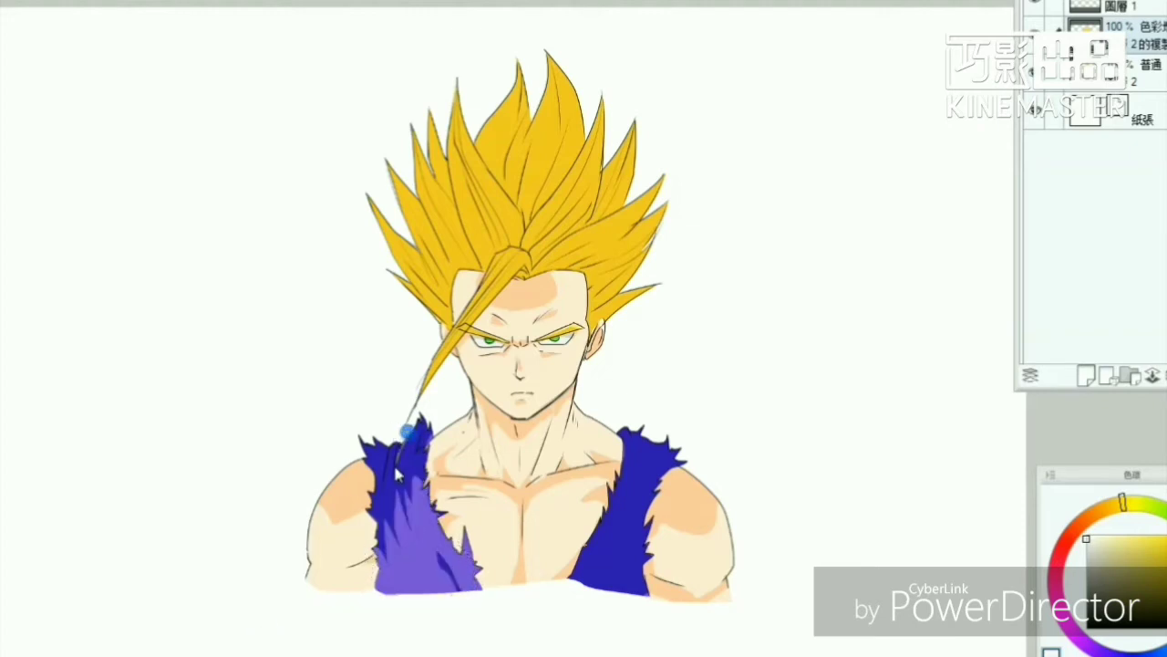
{"action": "mouse_move", "coordinate": [398, 472]}
{"action": "left_mouse_down"}
{"action": "mouse_move", "coordinate": [399, 442]}
{"action": "mouse_move", "coordinate": [386, 441]}
{"action": "mouse_move", "coordinate": [415, 449]}
{"action": "left_mouse_up"}
Step: Clear the shadow layer from the lit strips of the other vest half, from the torn shoulder to the hem
{"action": "mouse_move", "coordinate": [624, 436]}
{"action": "left_mouse_down"}
{"action": "mouse_move", "coordinate": [629, 471]}
{"action": "mouse_move", "coordinate": [636, 435]}
{"action": "left_mouse_up"}
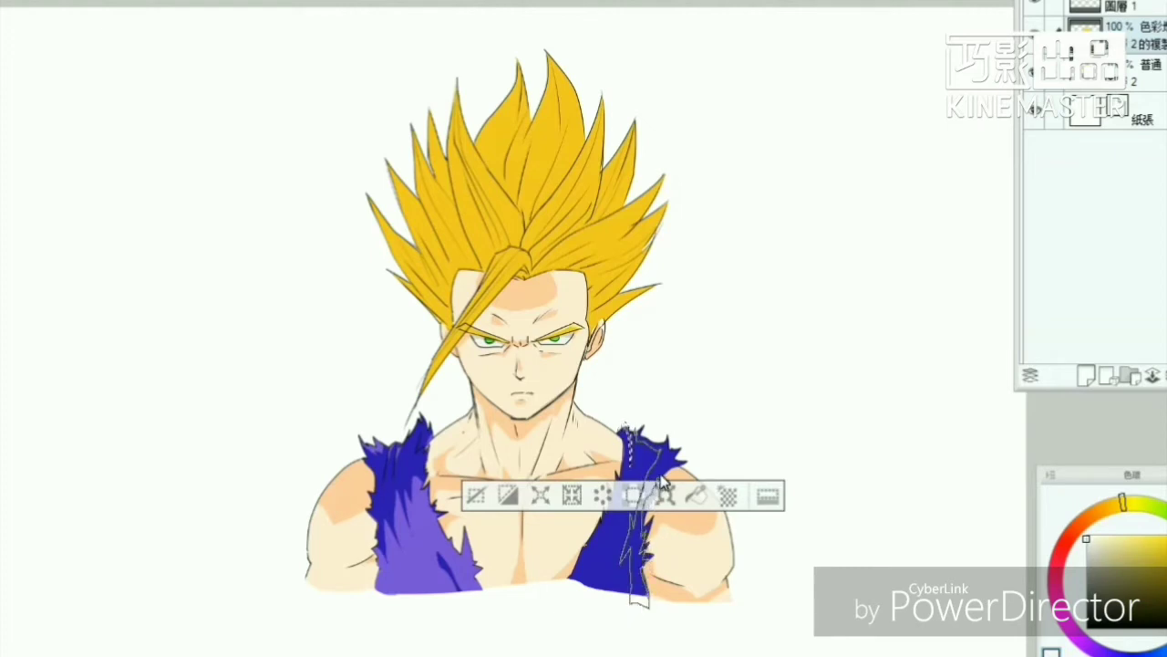
{"action": "left_click_drag", "start_coordinate": [638, 424], "coordinate": [638, 418]}
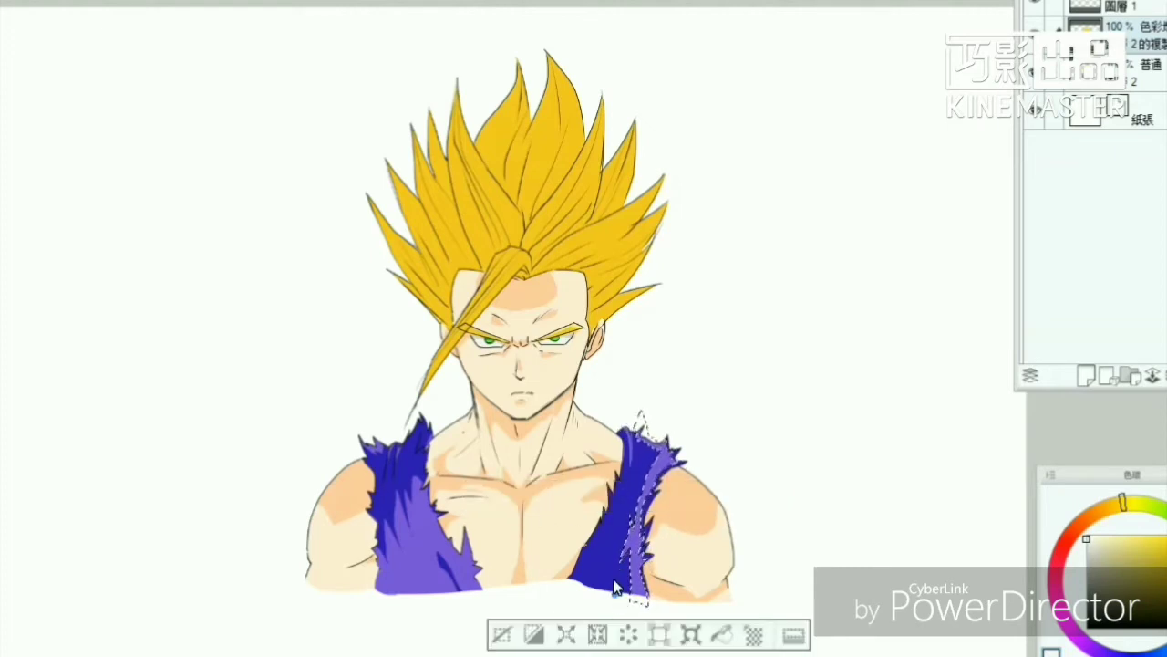
{"action": "left_click", "coordinate": [444, 627]}
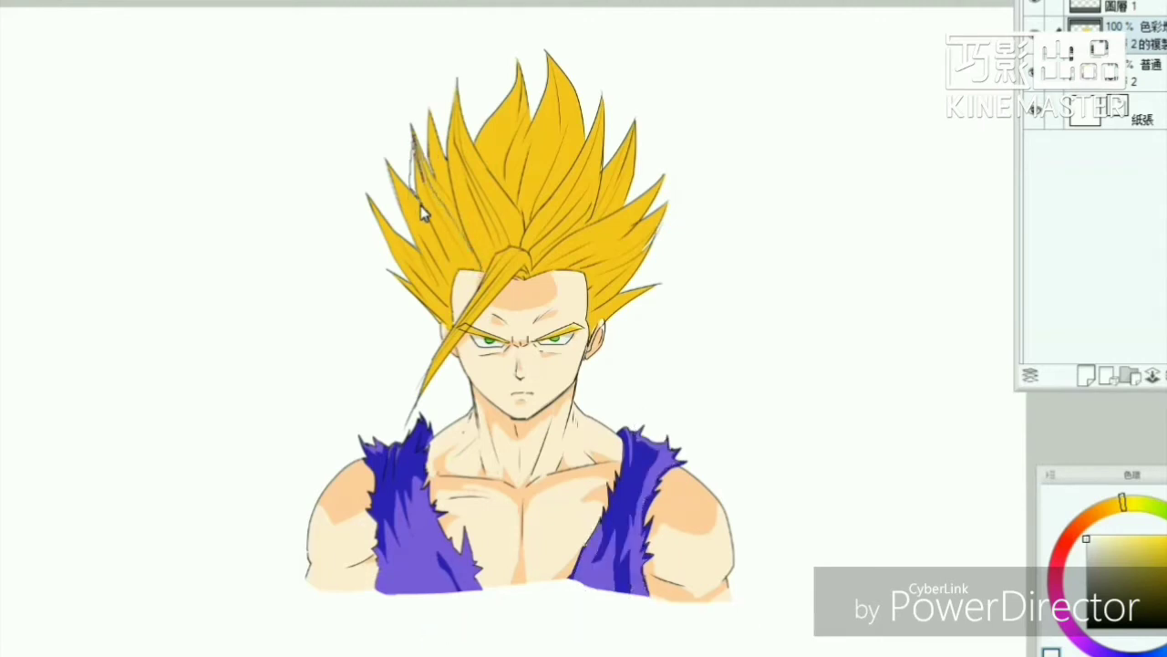
Step: Clear the shadow layer from the lit sides of the outer hair spikes and the long forelock
{"action": "left_click_drag", "start_coordinate": [474, 258], "coordinate": [460, 273]}
{"action": "left_click_drag", "start_coordinate": [379, 155], "coordinate": [455, 296]}
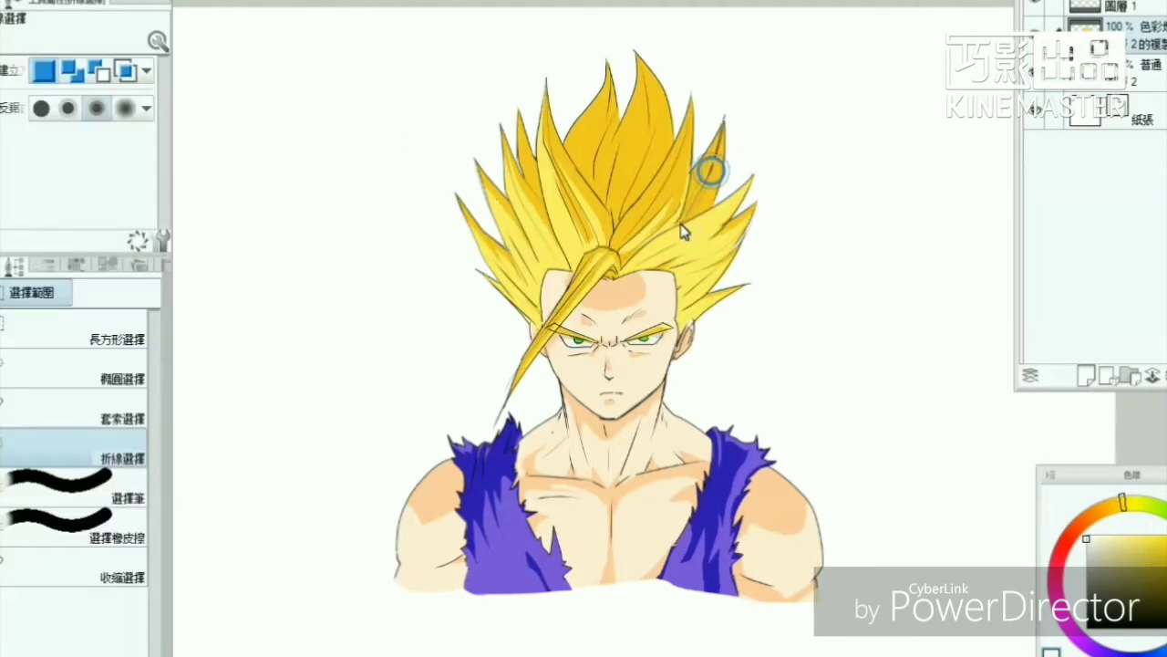
{"action": "left_click", "coordinate": [712, 201]}
{"action": "left_click", "coordinate": [738, 149]}
{"action": "left_click", "coordinate": [722, 120]}
Step: Clear the shadow layer from the outer edge of the tallest spike at the back of the hair
{"action": "left_click", "coordinate": [627, 31]}
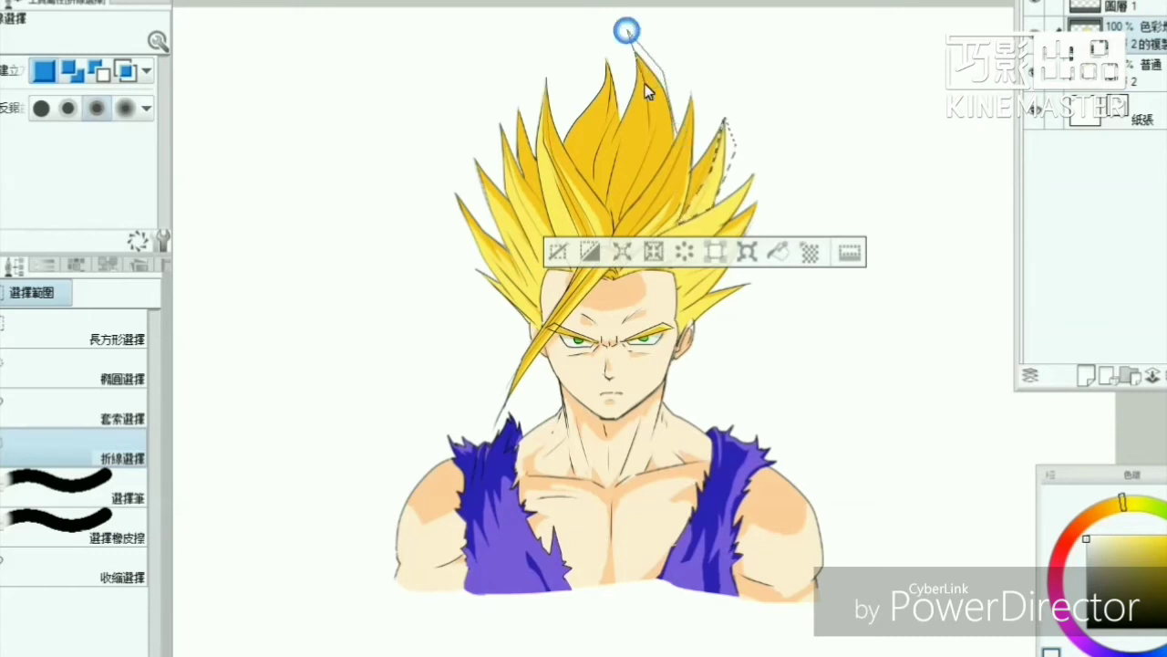
{"action": "left_click", "coordinate": [662, 113]}
{"action": "left_click", "coordinate": [623, 211]}
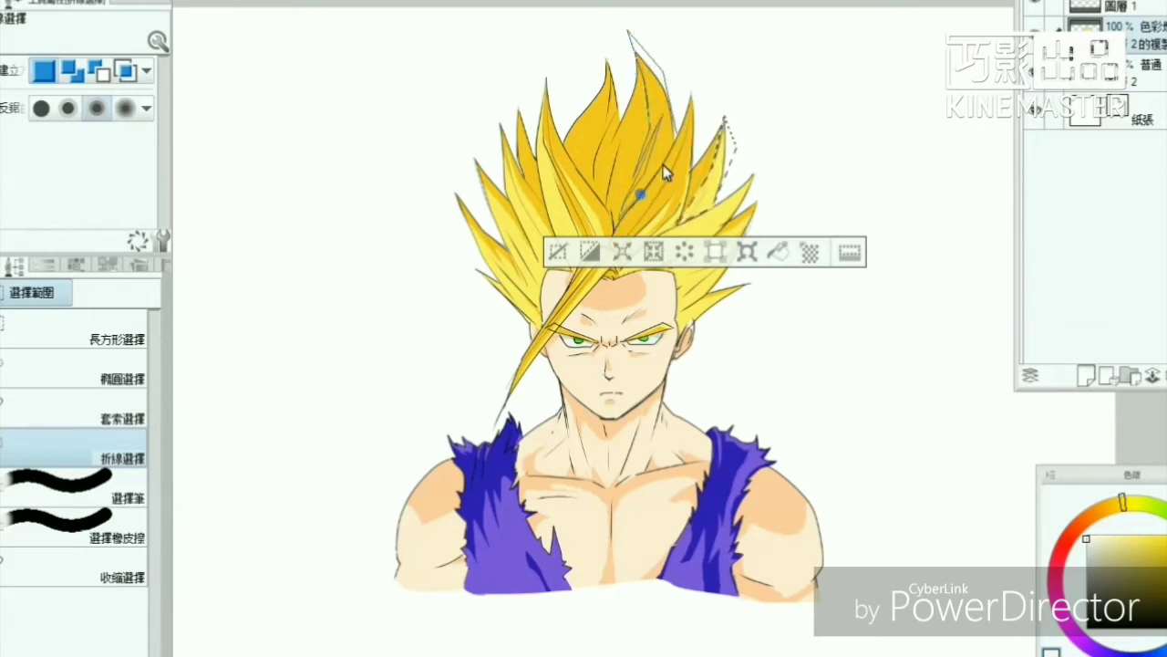
{"action": "double_click", "coordinate": [675, 125]}
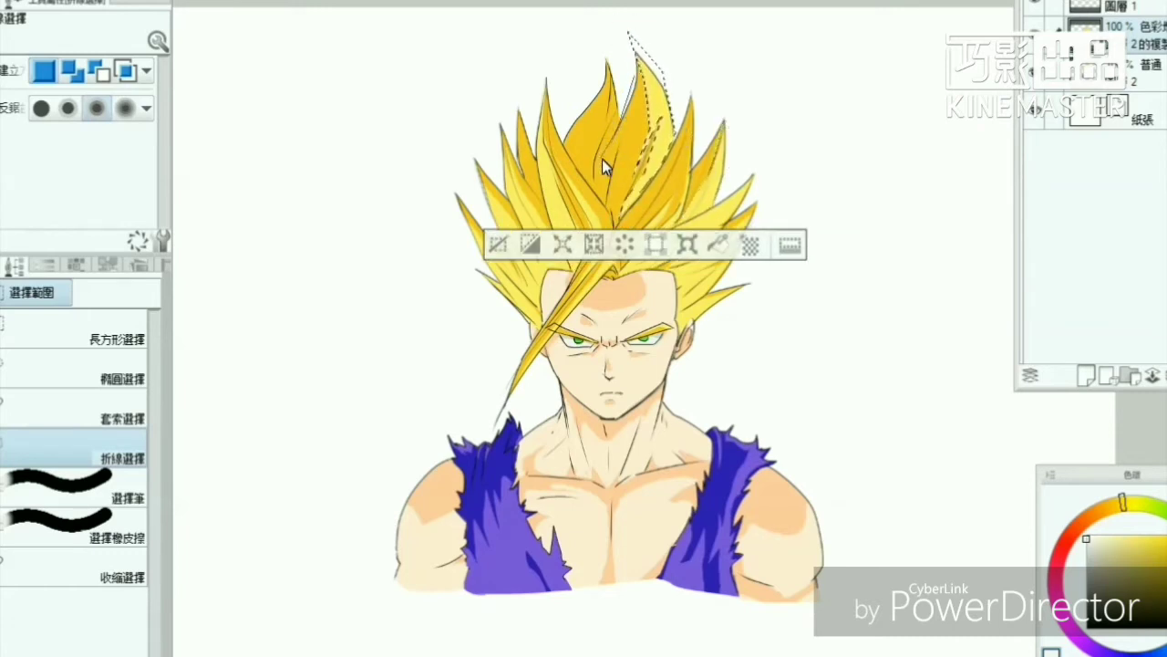
Step: Clear the shadow layer from the lit edge of the smaller back tuft and erase thin light strands in the back hair
{"action": "left_click", "coordinate": [606, 59]}
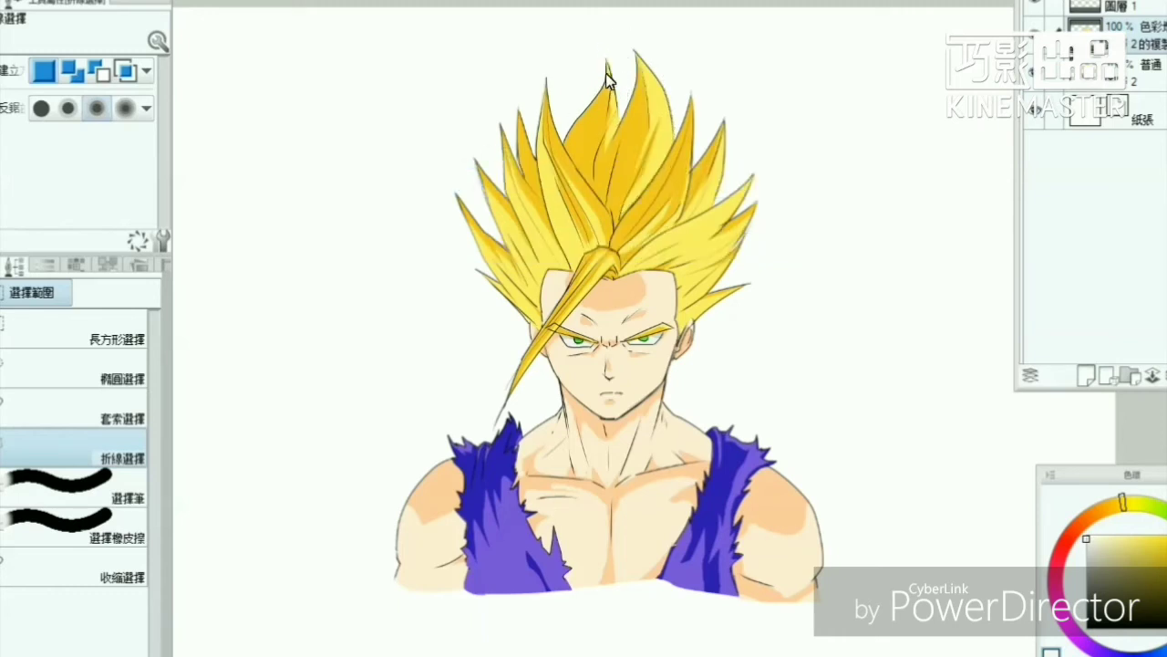
{"action": "left_click", "coordinate": [605, 89]}
{"action": "left_click", "coordinate": [578, 130]}
{"action": "double_click", "coordinate": [607, 41]}
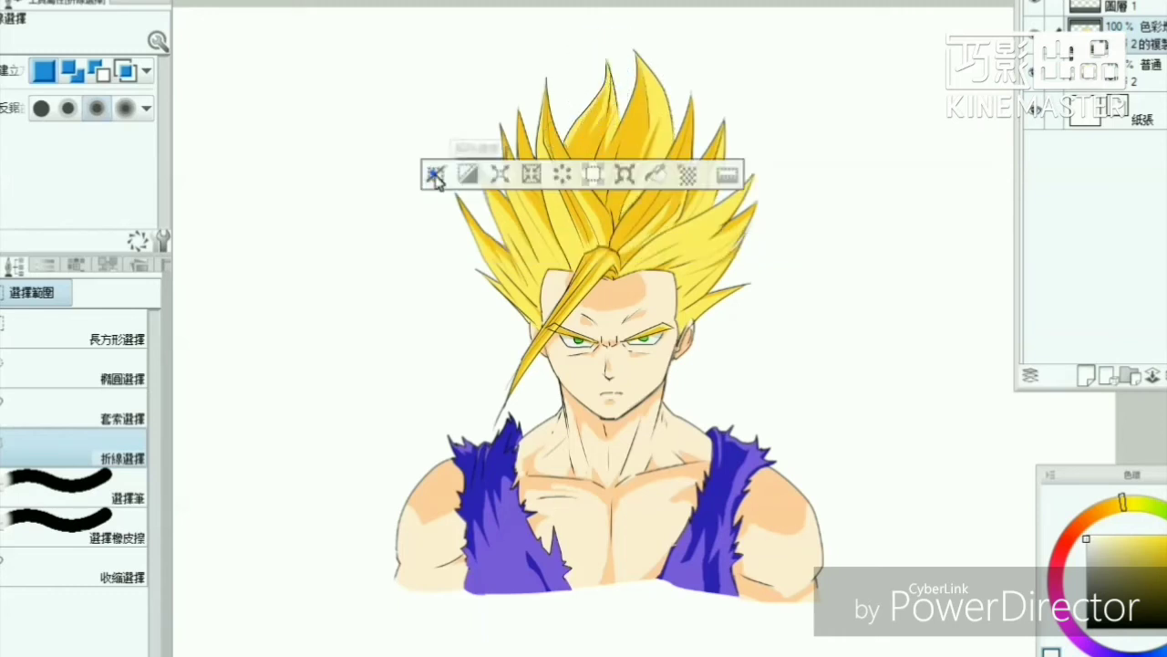
{"action": "key", "text": "e"}
{"action": "mouse_move", "coordinate": [600, 149]}
{"action": "left_mouse_down"}
{"action": "mouse_move", "coordinate": [654, 70]}
{"action": "mouse_move", "coordinate": [649, 83]}
{"action": "left_mouse_up"}
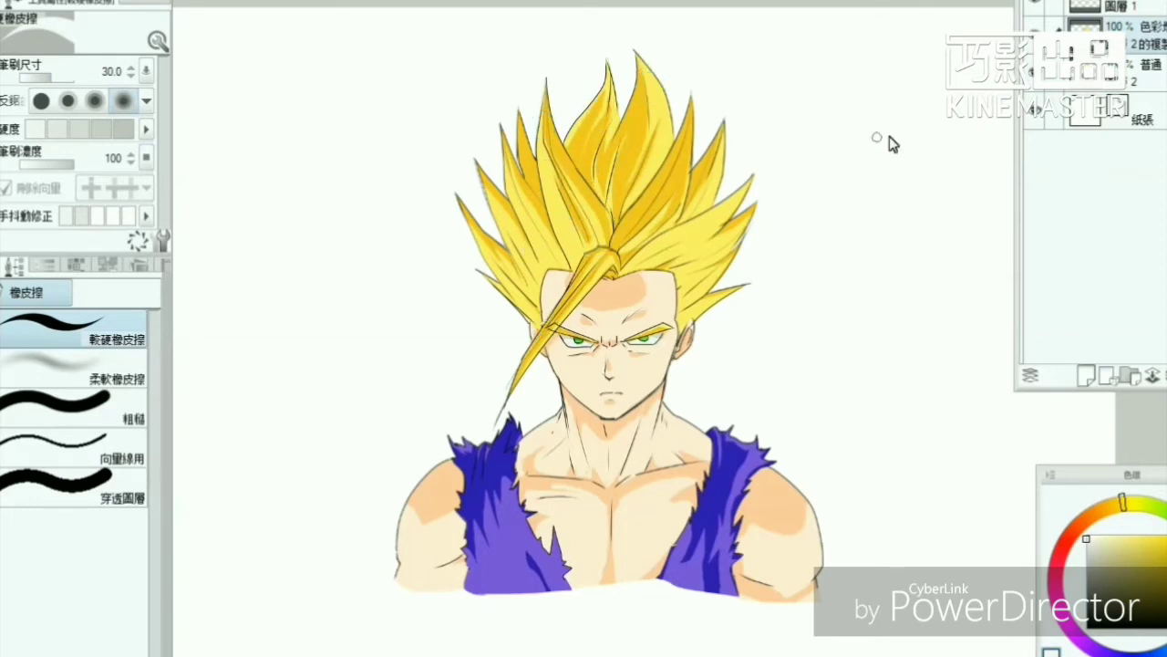
Step: Duplicate the shadow layer and make the copy darker and more saturated, with a slight hue shift
{"action": "key", "text": "ctrl+u"}
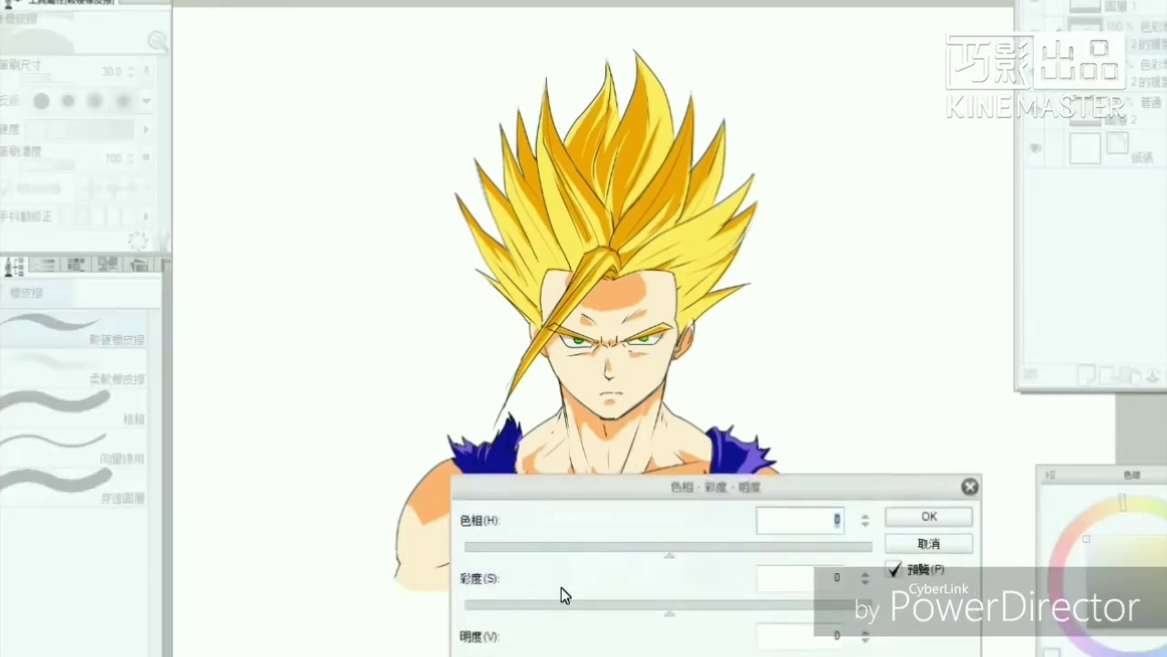
{"action": "left_click_drag", "start_coordinate": [669, 652], "coordinate": [639, 653]}
{"action": "left_click_drag", "start_coordinate": [669, 610], "coordinate": [711, 612]}
{"action": "mouse_move", "coordinate": [669, 552]}
{"action": "left_mouse_down"}
{"action": "mouse_move", "coordinate": [685, 558]}
{"action": "mouse_move", "coordinate": [644, 558]}
{"action": "mouse_move", "coordinate": [672, 558]}
{"action": "left_mouse_up"}
{"action": "left_click_drag", "start_coordinate": [712, 611], "coordinate": [711, 620]}
{"action": "left_click", "coordinate": [903, 516]}
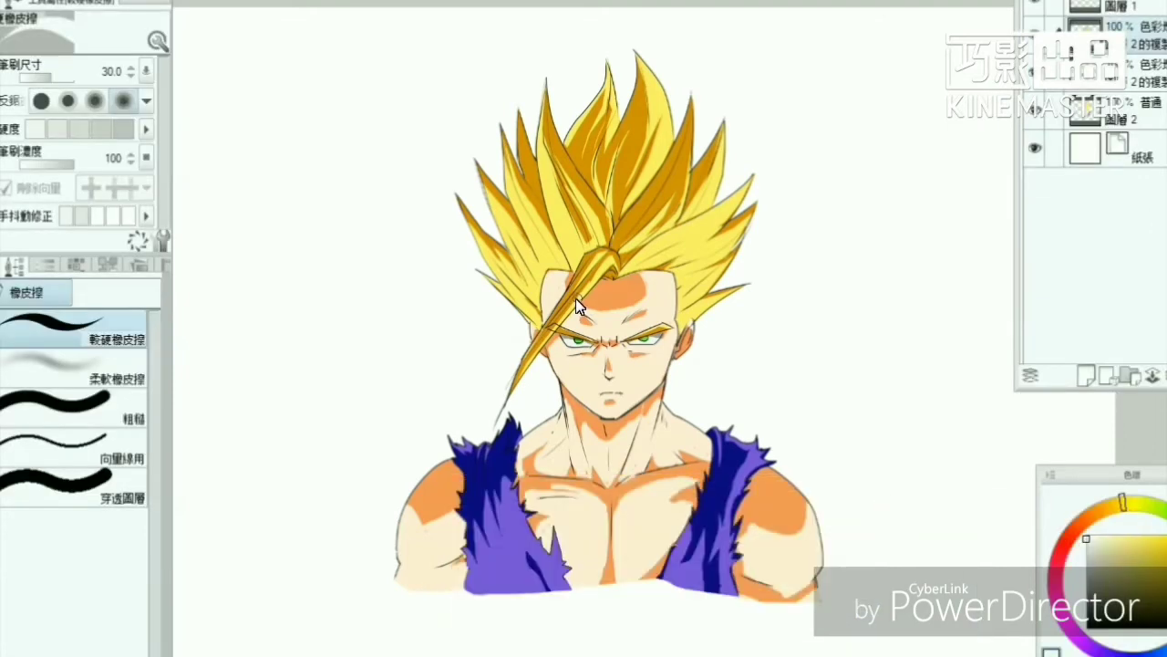
Step: Erase the darker shadow copy over parts of the hair with the hard eraser, leaving deep shade at the roots and between spikes
{"action": "key", "text": "]"}
{"action": "key", "text": "["}
{"action": "key", "text": "["}
{"action": "key", "text": "["}
{"action": "key", "text": "["}
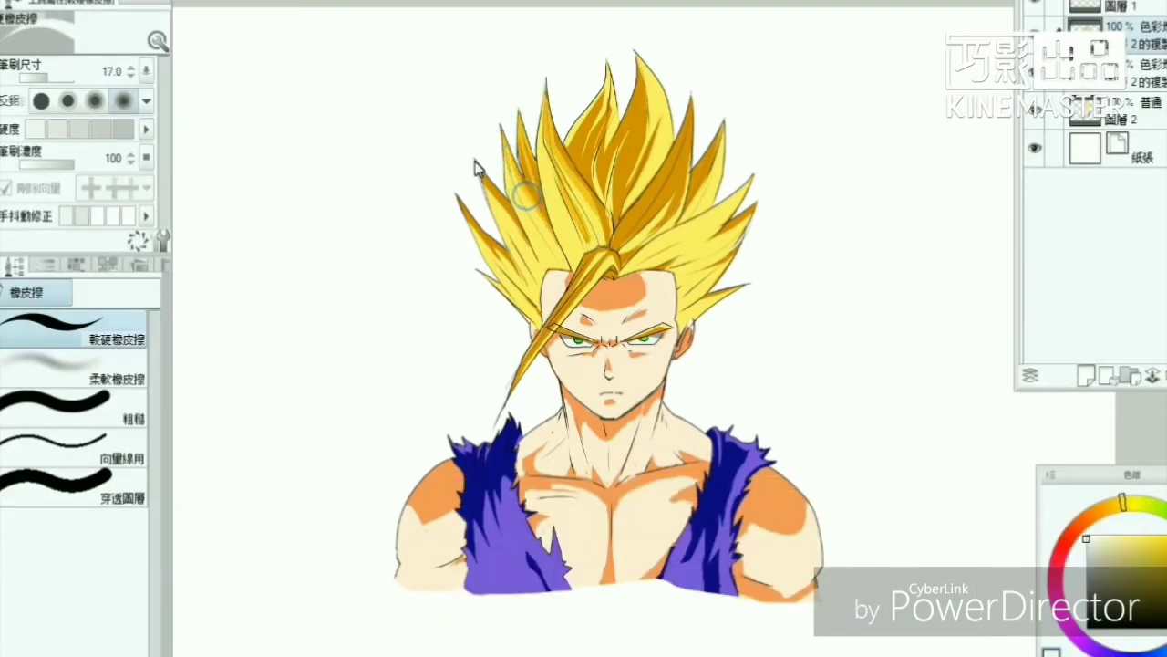
{"action": "key", "text": "]"}
{"action": "key", "text": "]"}
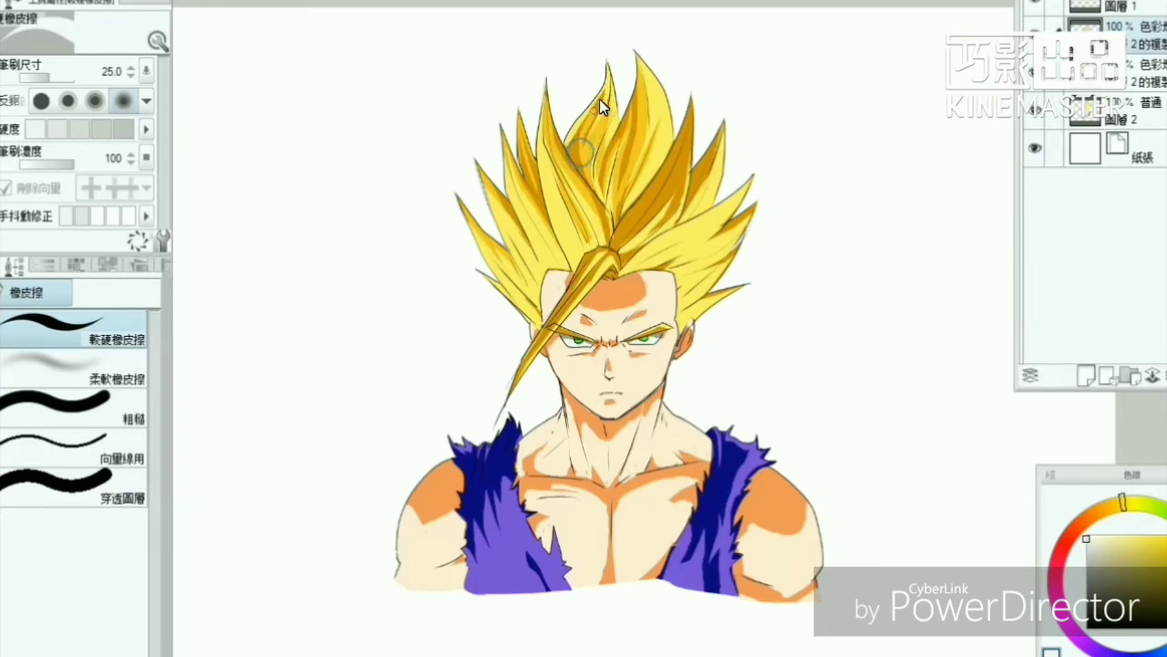
{"action": "key", "text": "bracketright"}
{"action": "key", "text": "bracketright"}
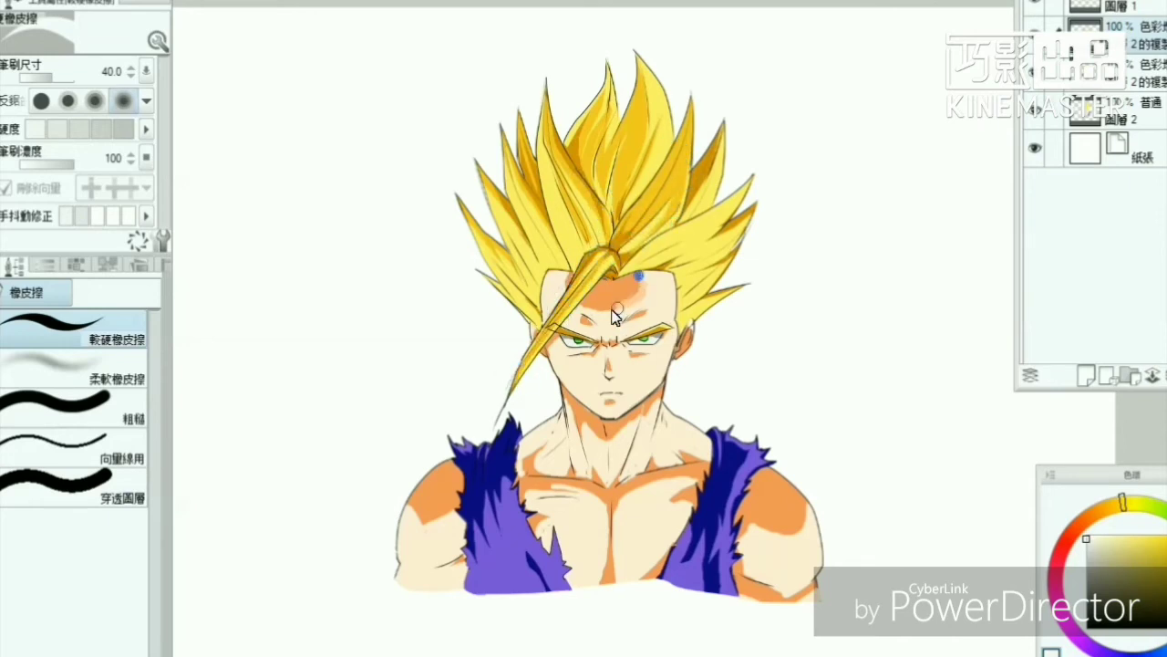
Step: Erase the darker shadow copy over the face and neck with the hard eraser, leaving the lighter shade underneath
{"action": "mouse_move", "coordinate": [613, 315]}
{"action": "left_mouse_down"}
{"action": "mouse_move", "coordinate": [588, 299]}
{"action": "mouse_move", "coordinate": [560, 282]}
{"action": "mouse_move", "coordinate": [632, 308]}
{"action": "mouse_move", "coordinate": [584, 323]}
{"action": "mouse_move", "coordinate": [664, 340]}
{"action": "mouse_move", "coordinate": [547, 348]}
{"action": "mouse_move", "coordinate": [596, 361]}
{"action": "mouse_move", "coordinate": [611, 403]}
{"action": "mouse_move", "coordinate": [596, 366]}
{"action": "mouse_move", "coordinate": [604, 348]}
{"action": "mouse_move", "coordinate": [617, 355]}
{"action": "mouse_move", "coordinate": [579, 355]}
{"action": "mouse_move", "coordinate": [545, 326]}
{"action": "mouse_move", "coordinate": [592, 337]}
{"action": "left_mouse_up"}
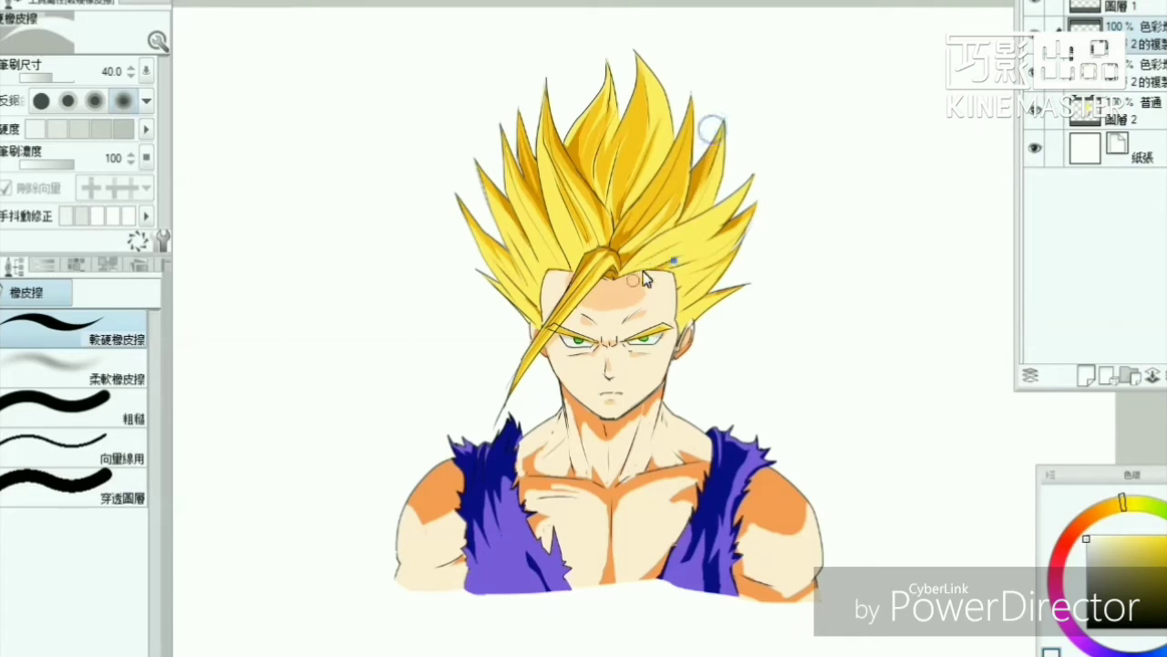
{"action": "left_click", "coordinate": [41, 358]}
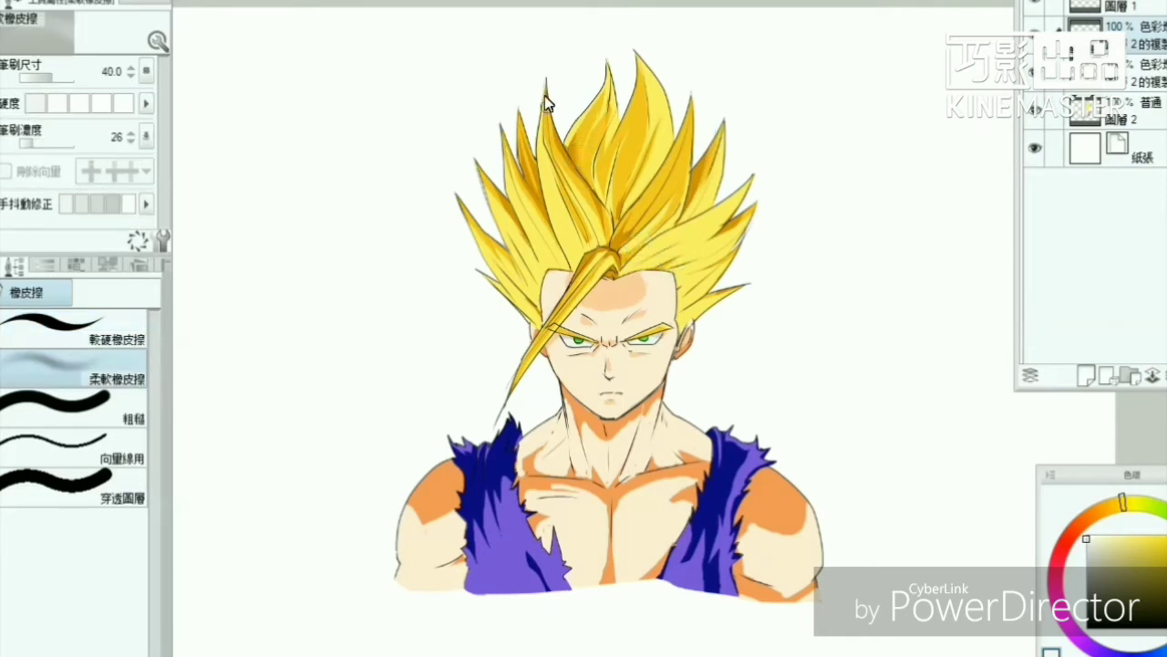
{"action": "left_click", "coordinate": [38, 323]}
{"action": "key", "text": "bracketright"}
{"action": "key", "text": "bracketright"}
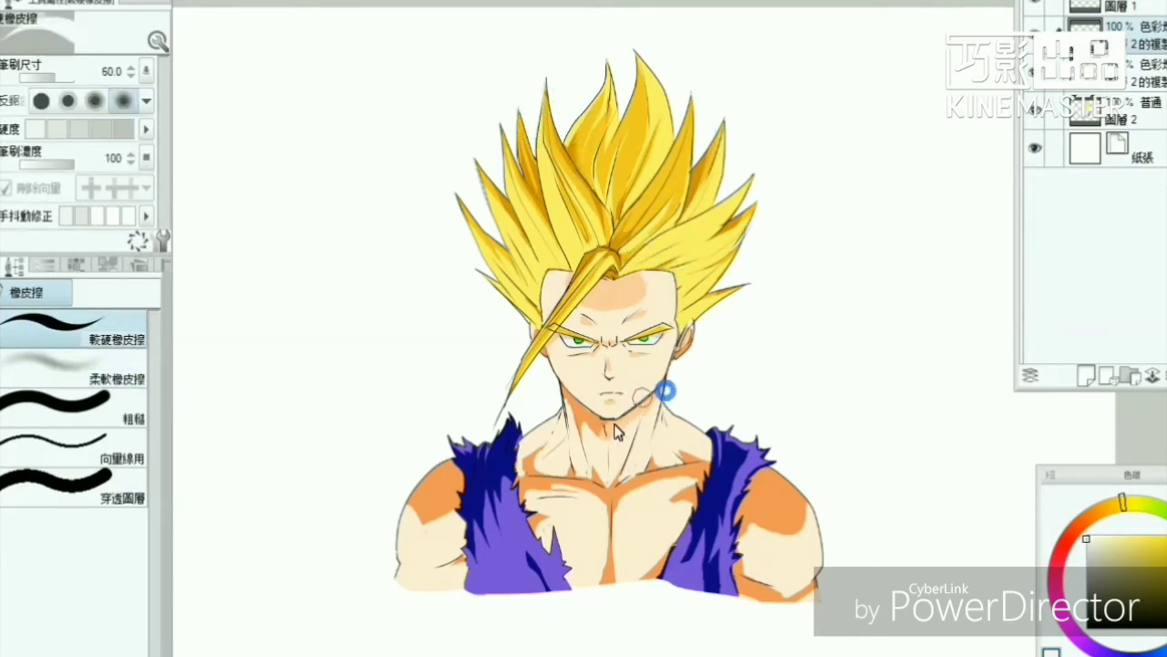
{"action": "key", "text": "bracketleft"}
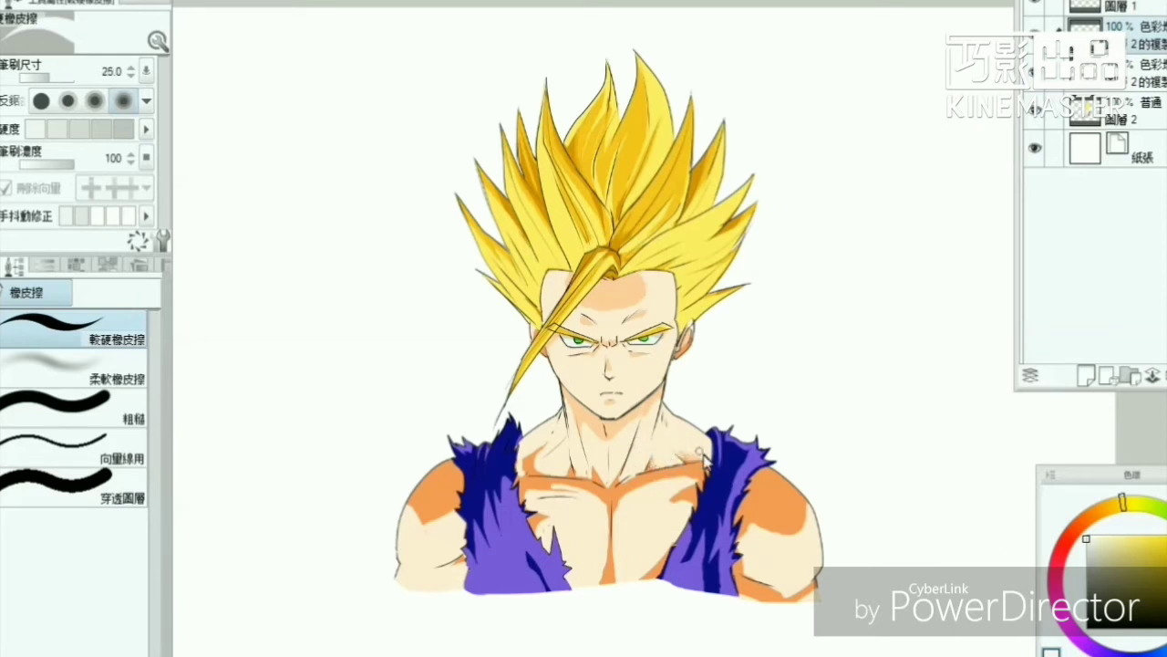
Step: Erase parts of the darker shadow copy along the collarbones, chest centre line and lower edges of both shoulder shadows
{"action": "mouse_move", "coordinate": [690, 507]}
{"action": "left_mouse_down"}
{"action": "mouse_move", "coordinate": [539, 486]}
{"action": "mouse_move", "coordinate": [533, 452]}
{"action": "left_mouse_up"}
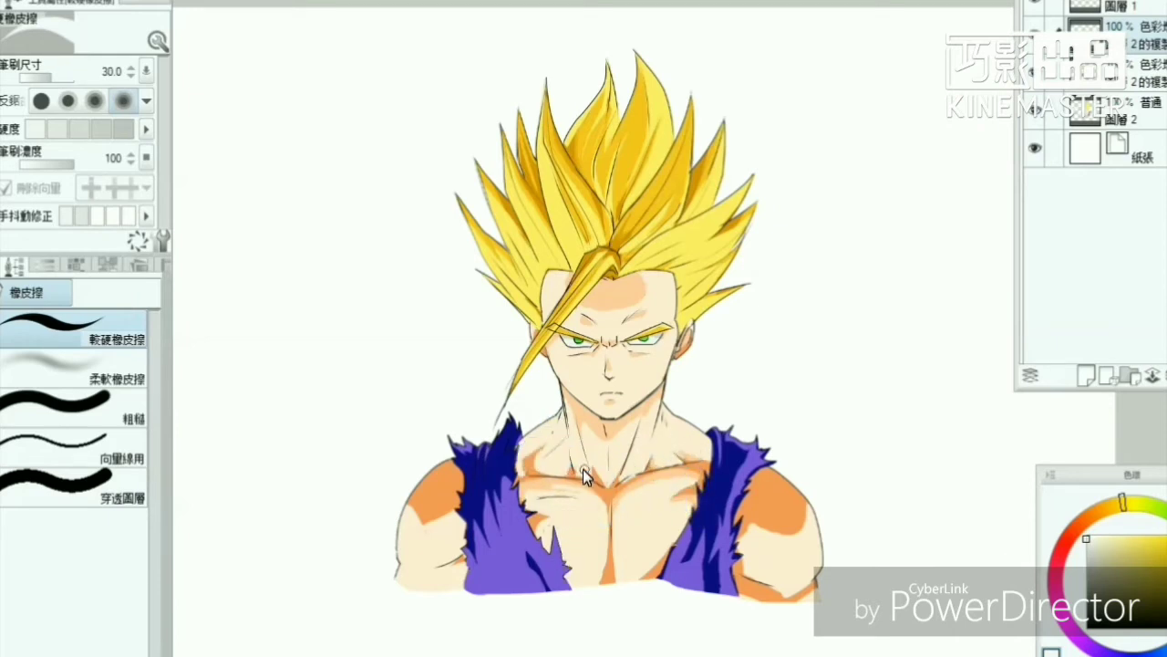
{"action": "left_click_drag", "start_coordinate": [602, 538], "coordinate": [614, 542]}
{"action": "mouse_move", "coordinate": [775, 492]}
{"action": "left_mouse_down"}
{"action": "mouse_move", "coordinate": [792, 530]}
{"action": "mouse_move", "coordinate": [757, 574]}
{"action": "left_mouse_up"}
{"action": "left_click_drag", "start_coordinate": [454, 509], "coordinate": [415, 517]}
Step: Fade the darker shadow copy on the shoulders and chest with the soft eraser at up to size 70
{"action": "left_click", "coordinate": [73, 369]}
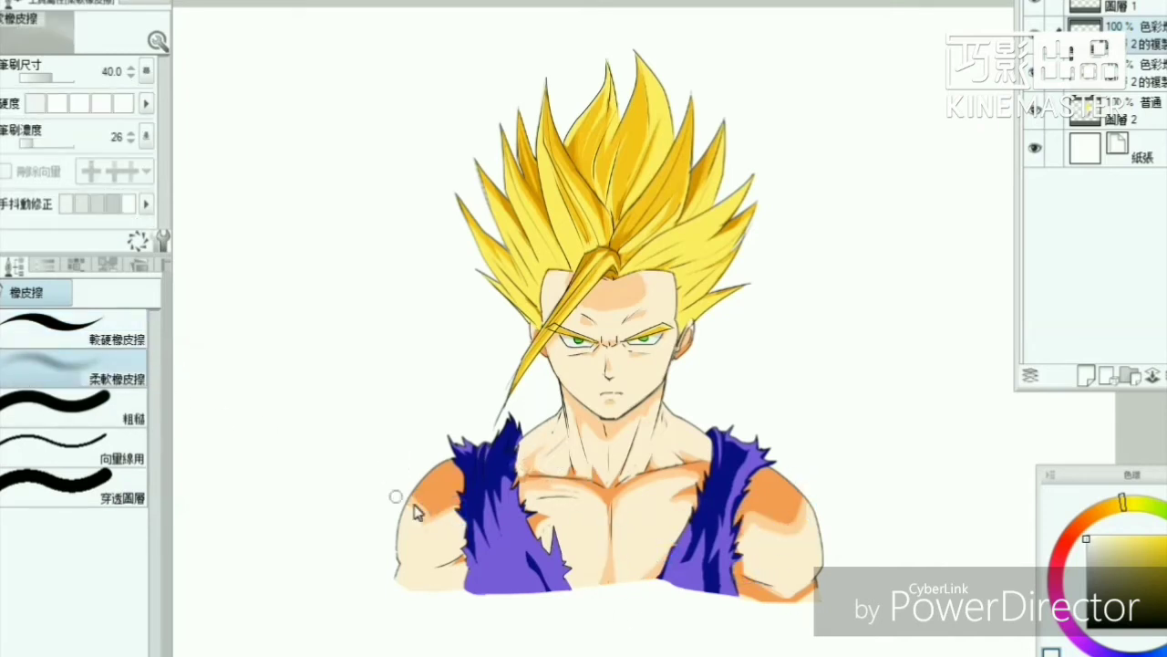
{"action": "left_click", "coordinate": [411, 487]}
{"action": "mouse_move", "coordinate": [693, 484]}
{"action": "left_mouse_down"}
{"action": "mouse_move", "coordinate": [664, 495]}
{"action": "mouse_move", "coordinate": [623, 487]}
{"action": "mouse_move", "coordinate": [540, 513]}
{"action": "left_mouse_up"}
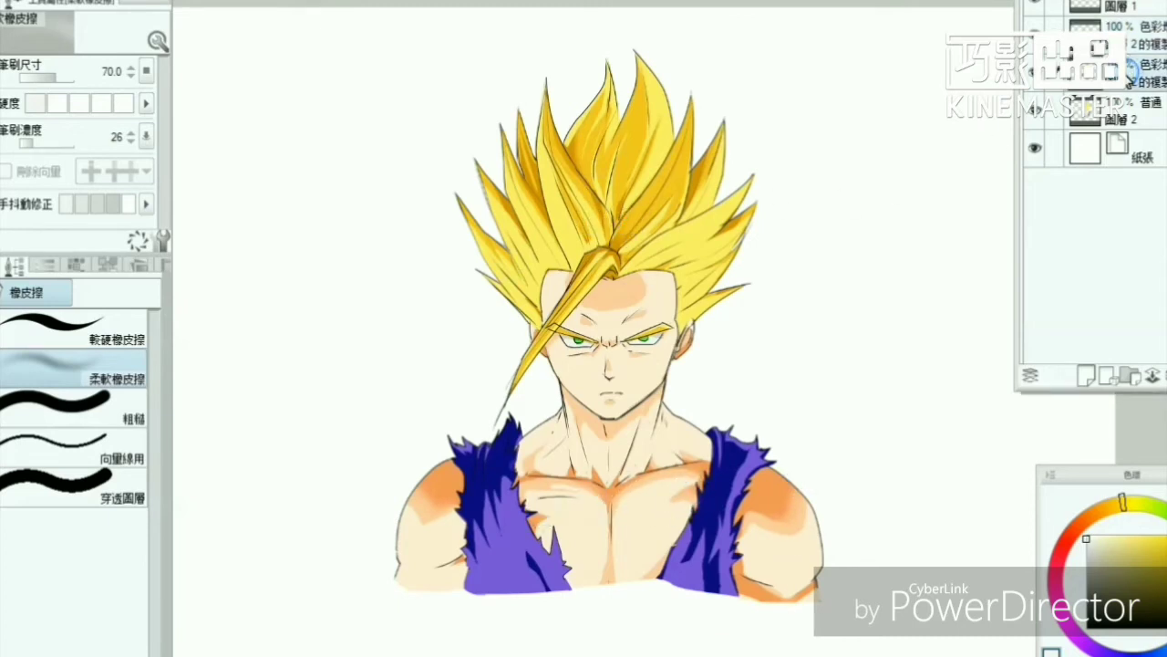
Step: Adjust the lower shadow layer to saturation 9 and luminosity -5, keeping hue at 0
{"action": "key", "text": "ctrl+u"}
{"action": "left_click_drag", "start_coordinate": [669, 607], "coordinate": [690, 617]}
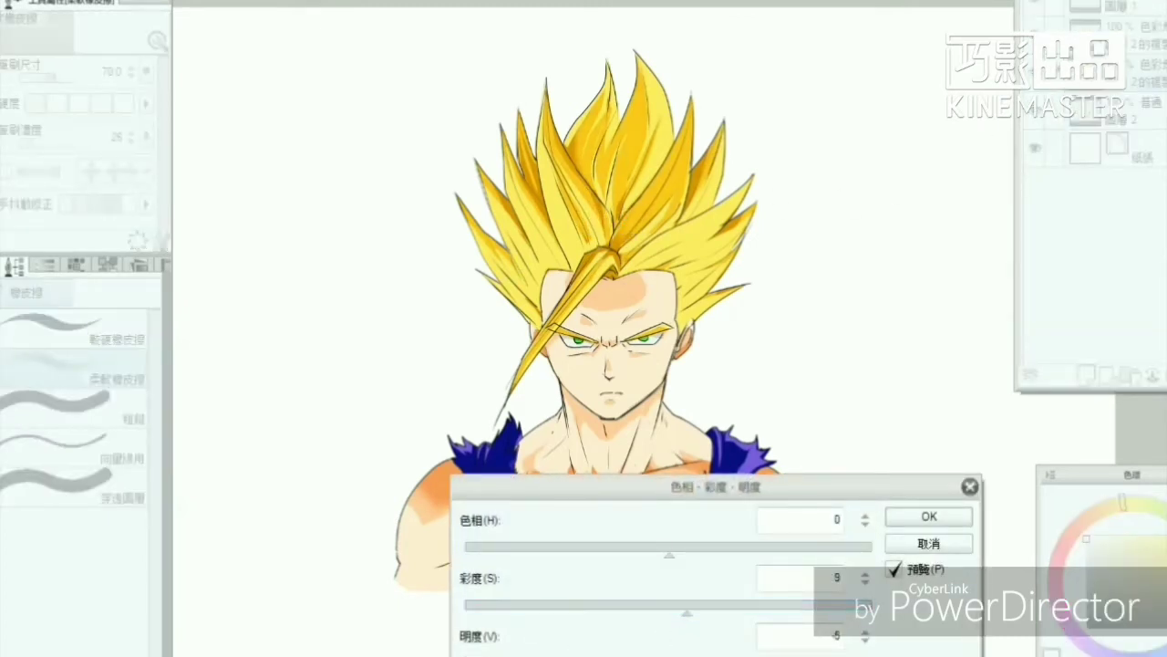
{"action": "key", "text": "Return"}
Step: Apply the Blur filter to the lower shadow layer to soften its edges
{"action": "left_click", "coordinate": [329, 3]}
{"action": "mouse_move", "coordinate": [336, 61]}
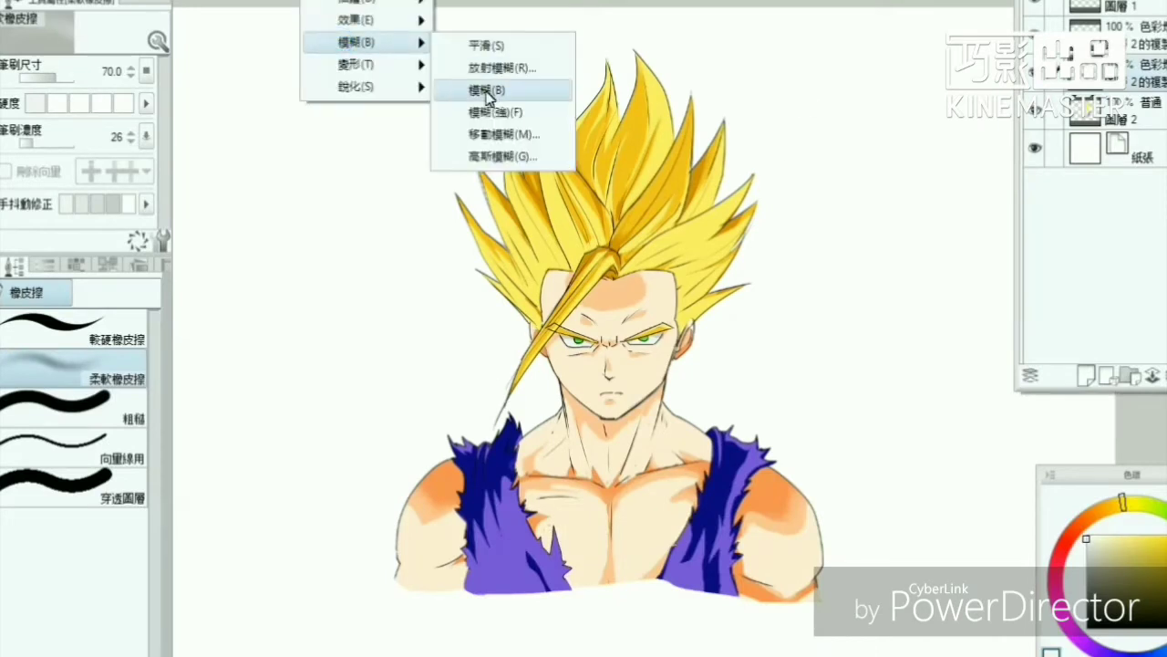
{"action": "left_click", "coordinate": [480, 94]}
{"action": "left_click", "coordinate": [328, 3]}
{"action": "left_click", "coordinate": [492, 63]}
{"action": "left_click_drag", "start_coordinate": [336, 412], "coordinate": [371, 431]}
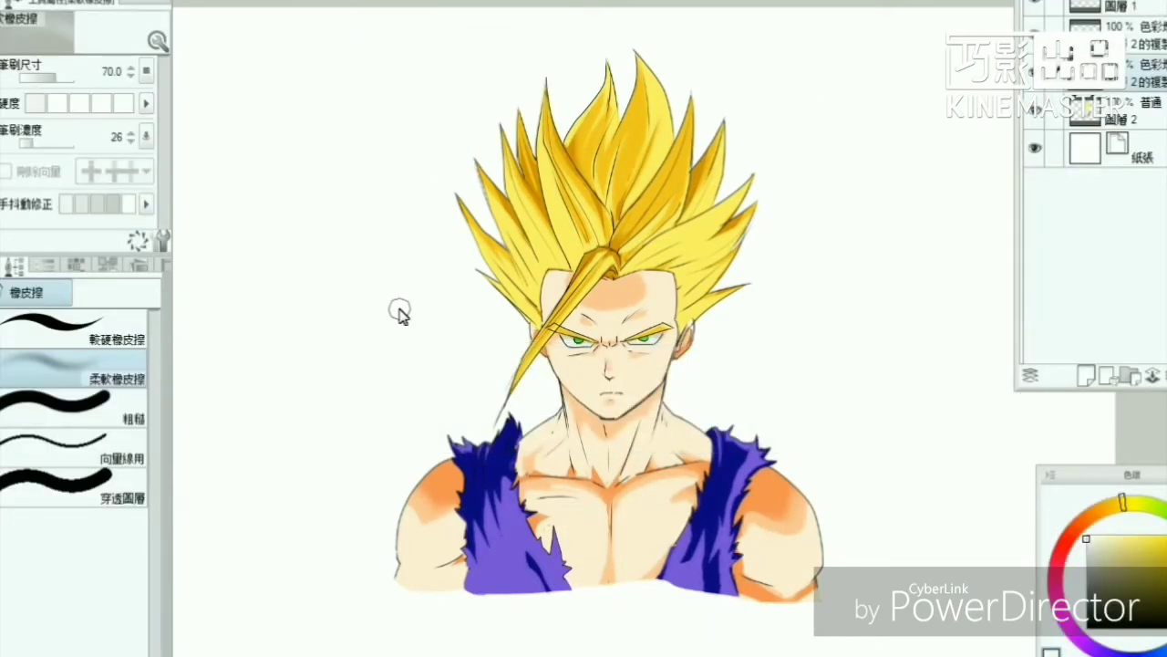
Step: Add a new layer directly above the paper and fill the background around the figure with dark bluish grey
{"action": "scroll", "coordinate": [428, 324], "scroll_direction": "down", "scroll_amount": 2}
{"action": "scroll", "coordinate": [406, 310], "scroll_direction": "up", "scroll_amount": 1}
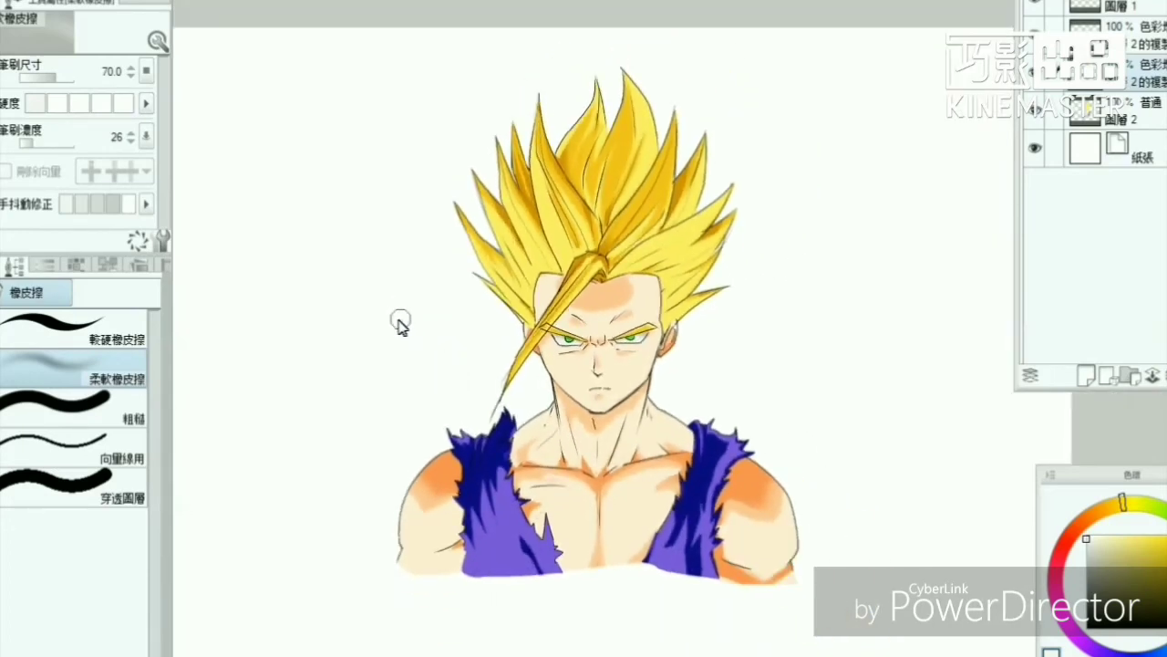
{"action": "key", "text": "ctrl+shift+n"}
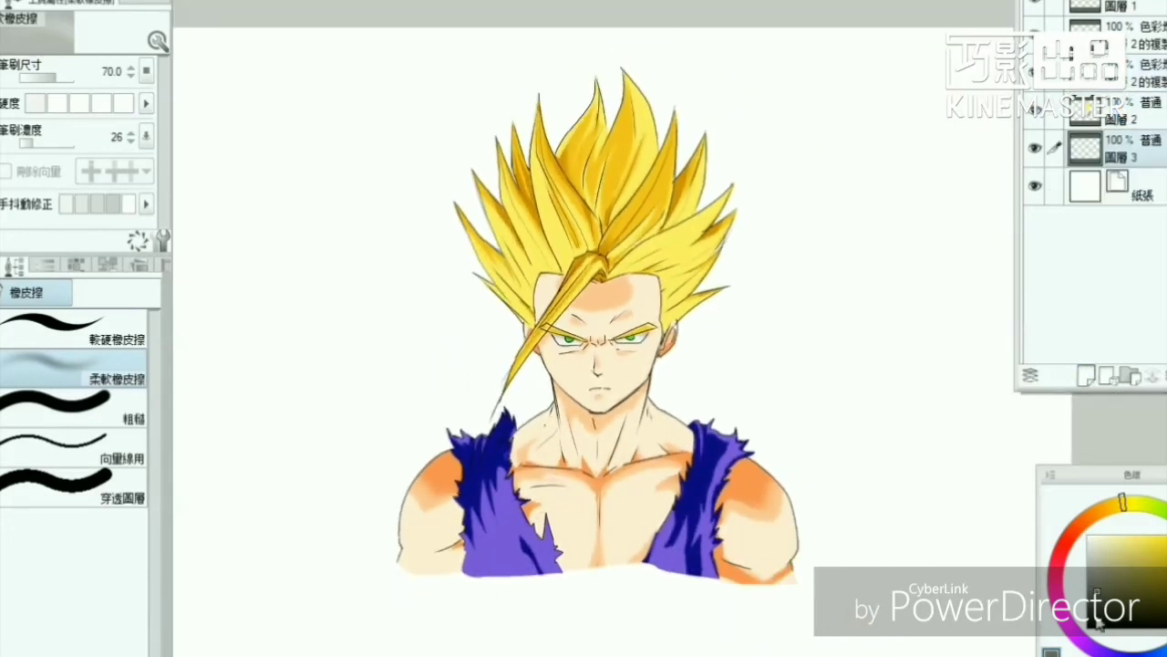
{"action": "left_click", "coordinate": [1099, 623]}
{"action": "key", "text": "g"}
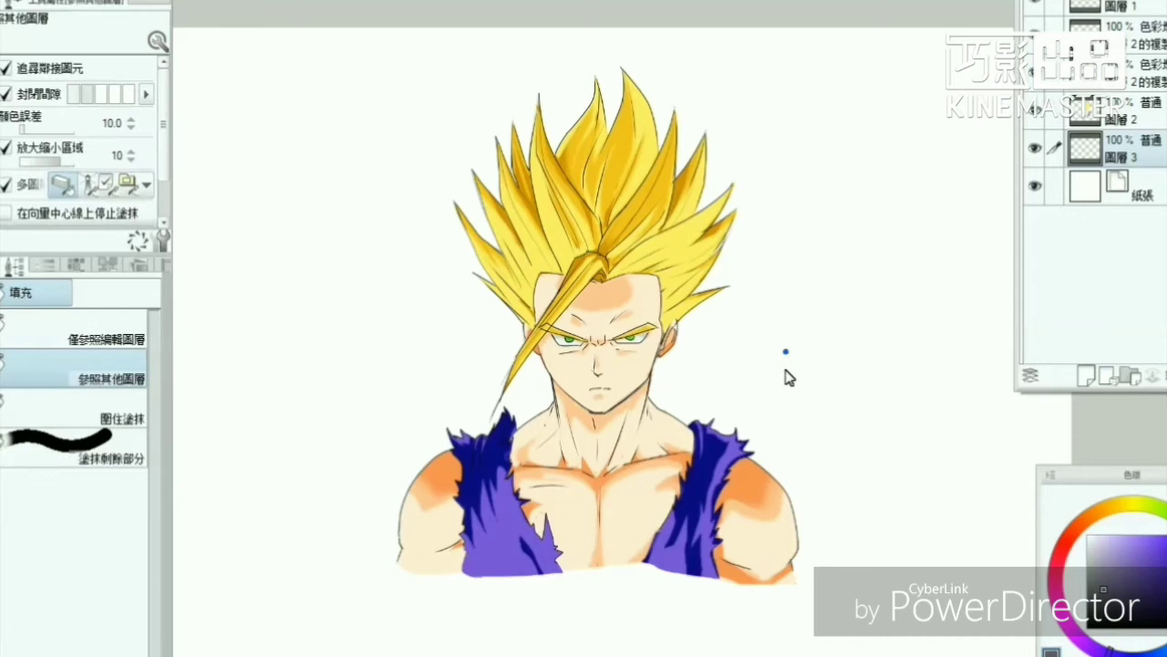
{"action": "left_click", "coordinate": [764, 455]}
Step: Airbrush the dark grey behind the hair and shoulders with the soft airbrush at size 300 to close the pale gaps
{"action": "key", "text": "e"}
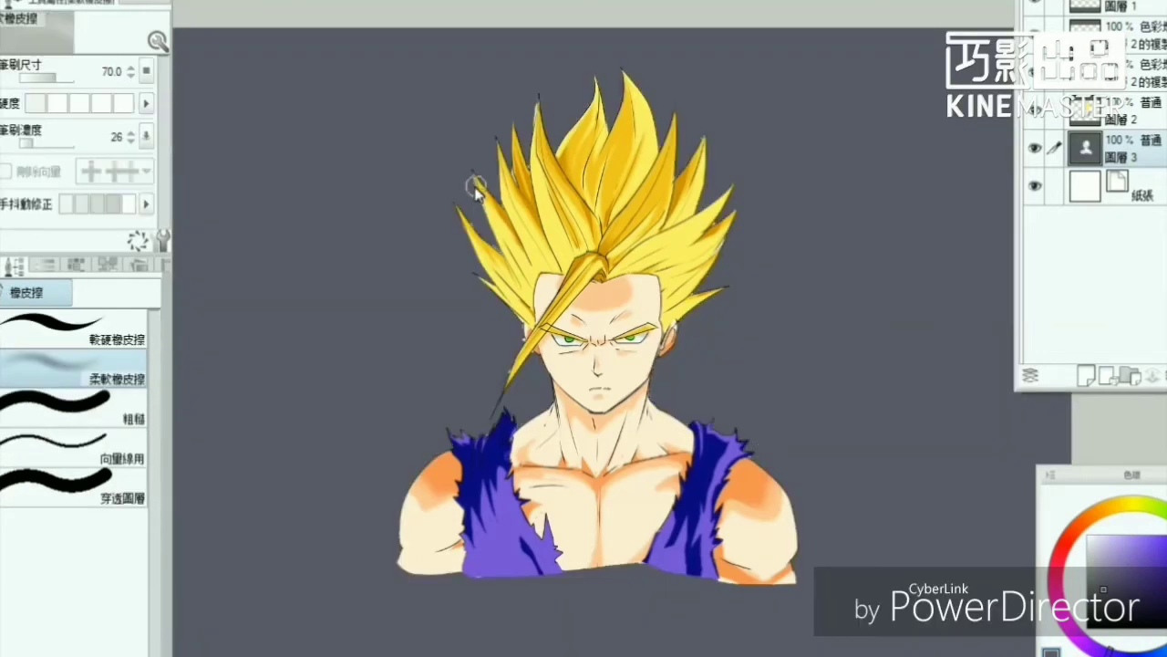
{"action": "key", "text": "b"}
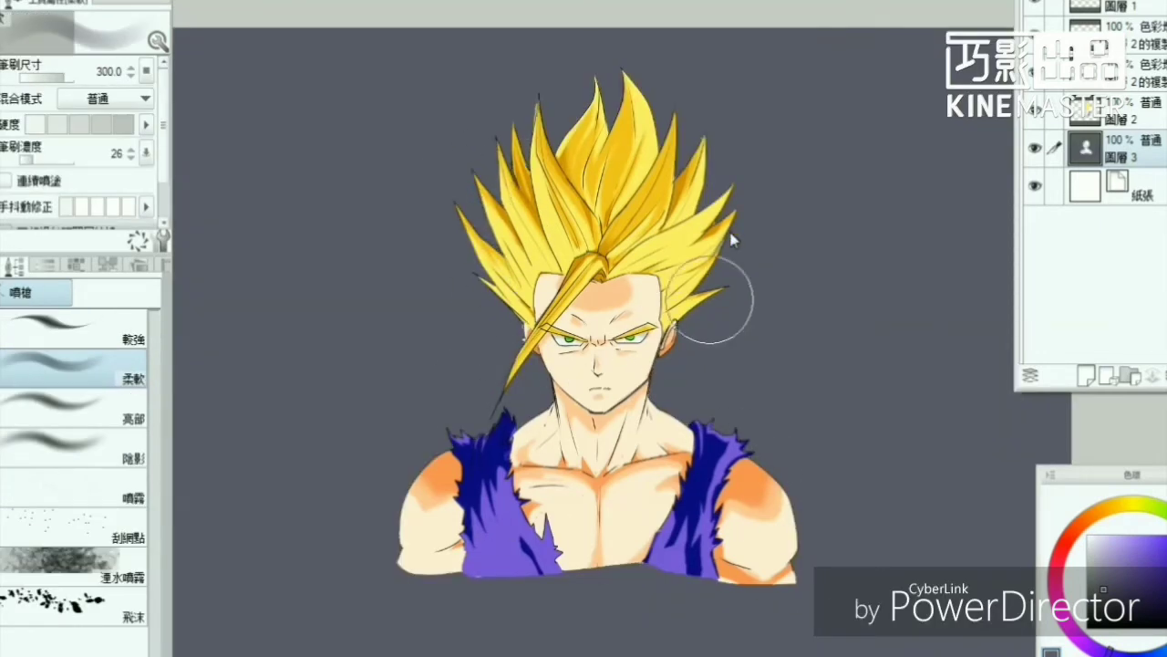
{"action": "mouse_move", "coordinate": [729, 239]}
{"action": "left_mouse_down"}
{"action": "mouse_move", "coordinate": [487, 260]}
{"action": "mouse_move", "coordinate": [482, 409]}
{"action": "left_mouse_up"}
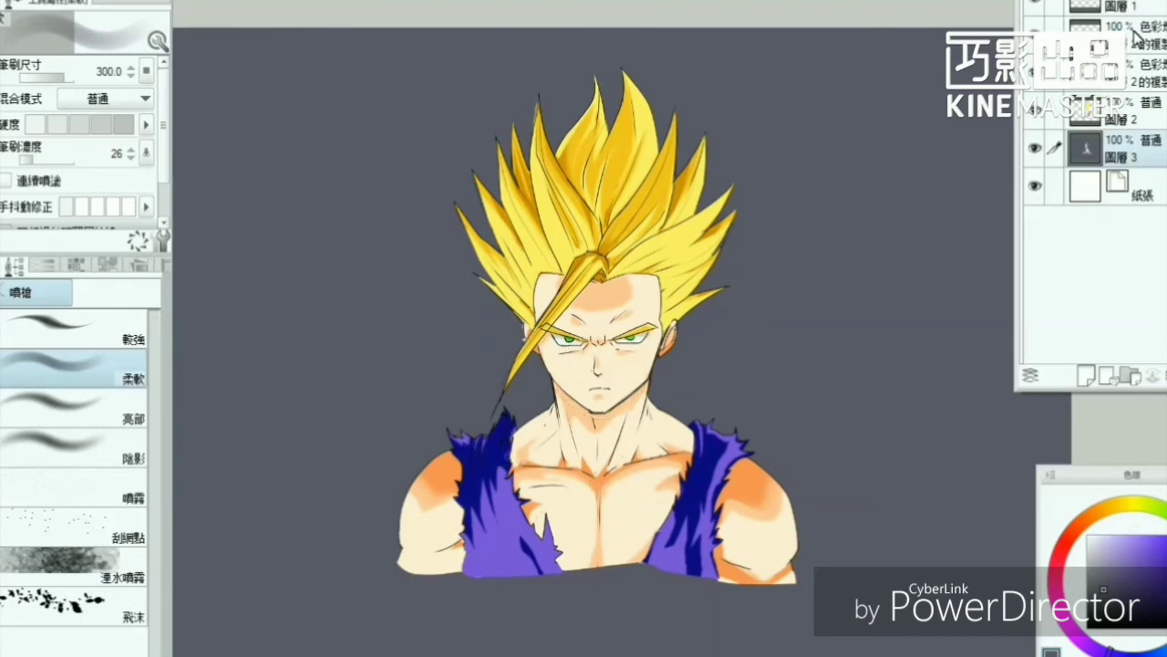
Step: Airbrush pale purplish-grey smoke clouds behind the figure on both sides using the soft airbrush at size 300
{"action": "left_click", "coordinate": [1103, 559]}
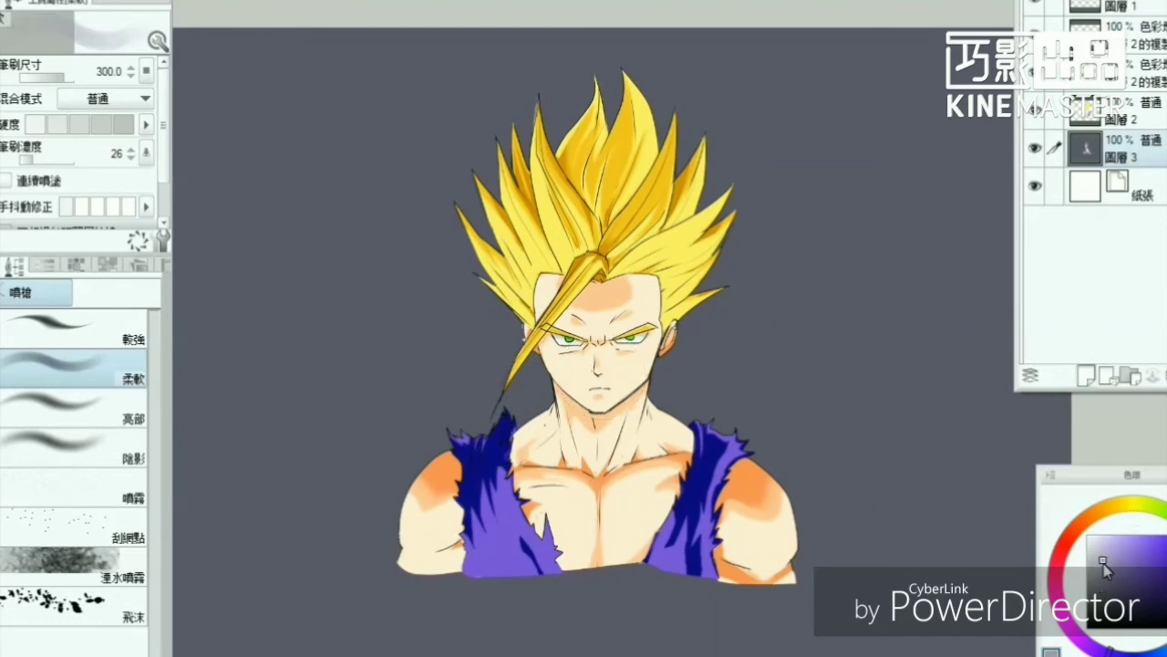
{"action": "key", "text": "b"}
{"action": "key", "text": "b"}
{"action": "left_click_drag", "start_coordinate": [871, 360], "coordinate": [917, 345]}
{"action": "mouse_move", "coordinate": [770, 417]}
{"action": "left_mouse_down"}
{"action": "mouse_move", "coordinate": [939, 417]}
{"action": "mouse_move", "coordinate": [938, 396]}
{"action": "mouse_move", "coordinate": [842, 417]}
{"action": "mouse_move", "coordinate": [857, 547]}
{"action": "left_mouse_up"}
{"action": "mouse_move", "coordinate": [618, 529]}
{"action": "left_mouse_down"}
{"action": "mouse_move", "coordinate": [430, 417]}
{"action": "mouse_move", "coordinate": [304, 477]}
{"action": "mouse_move", "coordinate": [273, 529]}
{"action": "mouse_move", "coordinate": [454, 424]}
{"action": "mouse_move", "coordinate": [493, 573]}
{"action": "mouse_move", "coordinate": [839, 626]}
{"action": "mouse_move", "coordinate": [839, 615]}
{"action": "left_mouse_up"}
{"action": "mouse_move", "coordinate": [932, 408]}
{"action": "left_mouse_down"}
{"action": "mouse_move", "coordinate": [993, 384]}
{"action": "mouse_move", "coordinate": [915, 400]}
{"action": "mouse_move", "coordinate": [922, 361]}
{"action": "mouse_move", "coordinate": [980, 414]}
{"action": "mouse_move", "coordinate": [913, 407]}
{"action": "mouse_move", "coordinate": [784, 493]}
{"action": "mouse_move", "coordinate": [889, 572]}
{"action": "mouse_move", "coordinate": [996, 481]}
{"action": "left_mouse_up"}
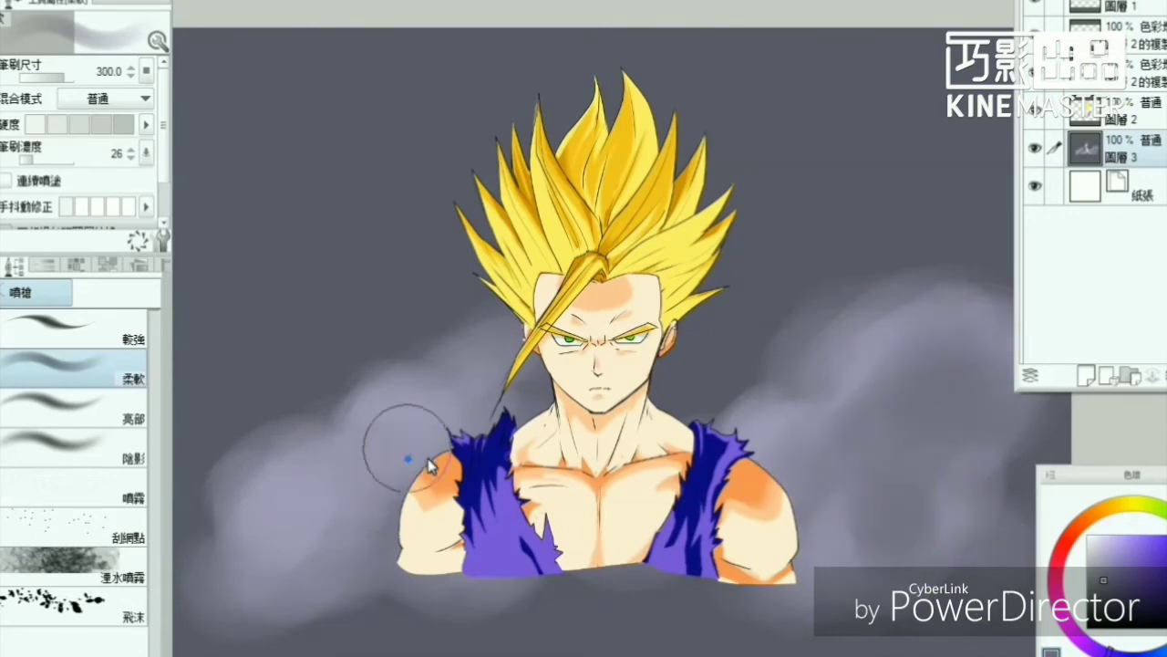
{"action": "mouse_move", "coordinate": [406, 460]}
{"action": "left_mouse_down"}
{"action": "mouse_move", "coordinate": [523, 368]}
{"action": "mouse_move", "coordinate": [438, 441]}
{"action": "mouse_move", "coordinate": [437, 401]}
{"action": "mouse_move", "coordinate": [328, 392]}
{"action": "left_mouse_up"}
Step: Build up brighter lavender-white highlights on the smoke clouds with the soft airbrush at sizes 170 to 200
{"action": "left_click", "coordinate": [1099, 544]}
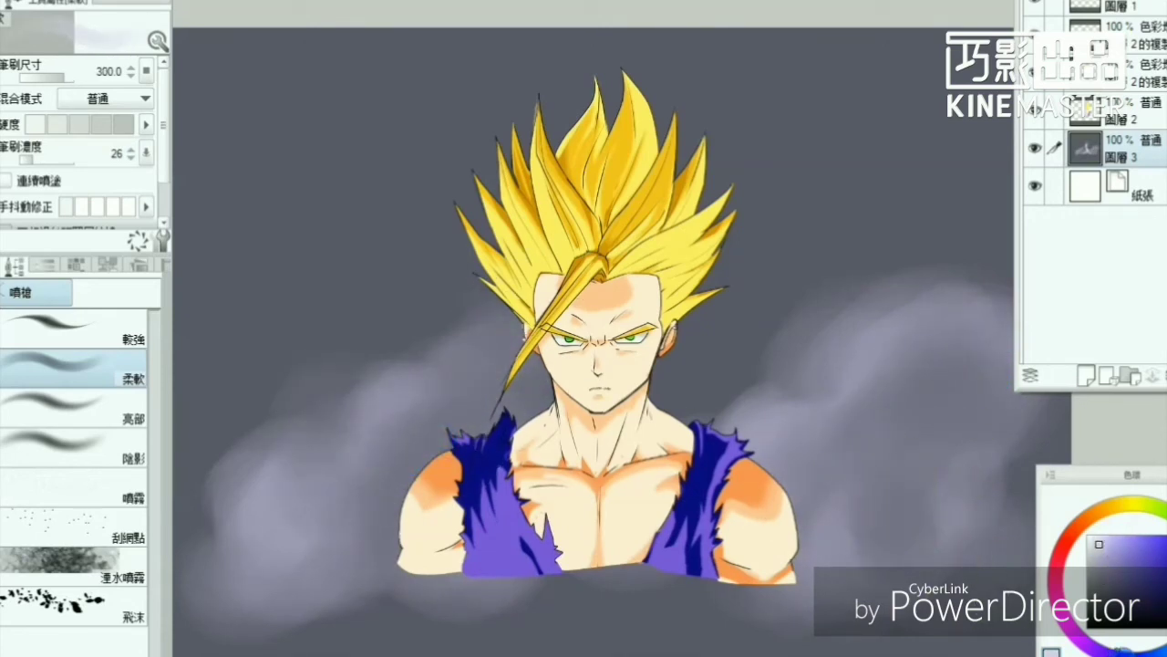
{"action": "mouse_move", "coordinate": [948, 301]}
{"action": "left_mouse_down"}
{"action": "mouse_move", "coordinate": [915, 302]}
{"action": "mouse_move", "coordinate": [914, 371]}
{"action": "left_mouse_up"}
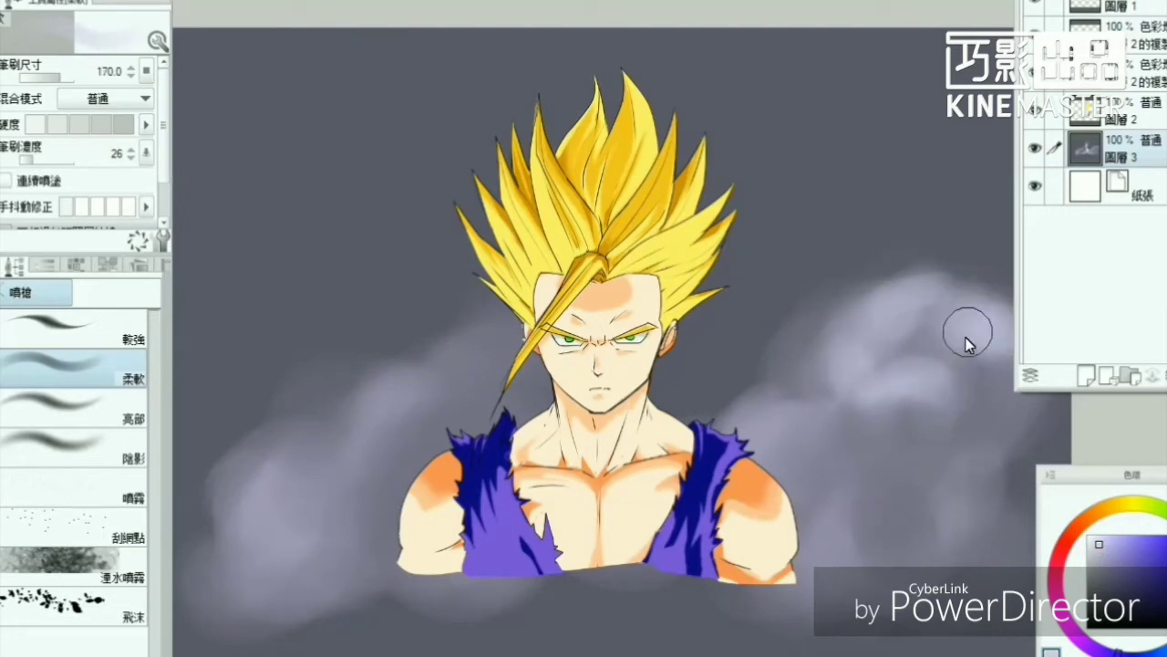
{"action": "mouse_move", "coordinate": [966, 338]}
{"action": "left_mouse_down"}
{"action": "mouse_move", "coordinate": [966, 296]}
{"action": "mouse_move", "coordinate": [884, 320]}
{"action": "mouse_move", "coordinate": [869, 402]}
{"action": "left_mouse_up"}
{"action": "mouse_move", "coordinate": [927, 466]}
{"action": "left_mouse_down"}
{"action": "mouse_move", "coordinate": [837, 392]}
{"action": "mouse_move", "coordinate": [469, 409]}
{"action": "mouse_move", "coordinate": [477, 352]}
{"action": "mouse_move", "coordinate": [416, 378]}
{"action": "mouse_move", "coordinate": [242, 535]}
{"action": "mouse_move", "coordinate": [237, 461]}
{"action": "mouse_move", "coordinate": [240, 511]}
{"action": "mouse_move", "coordinate": [324, 445]}
{"action": "left_mouse_up"}
{"action": "key", "text": "bracketright"}
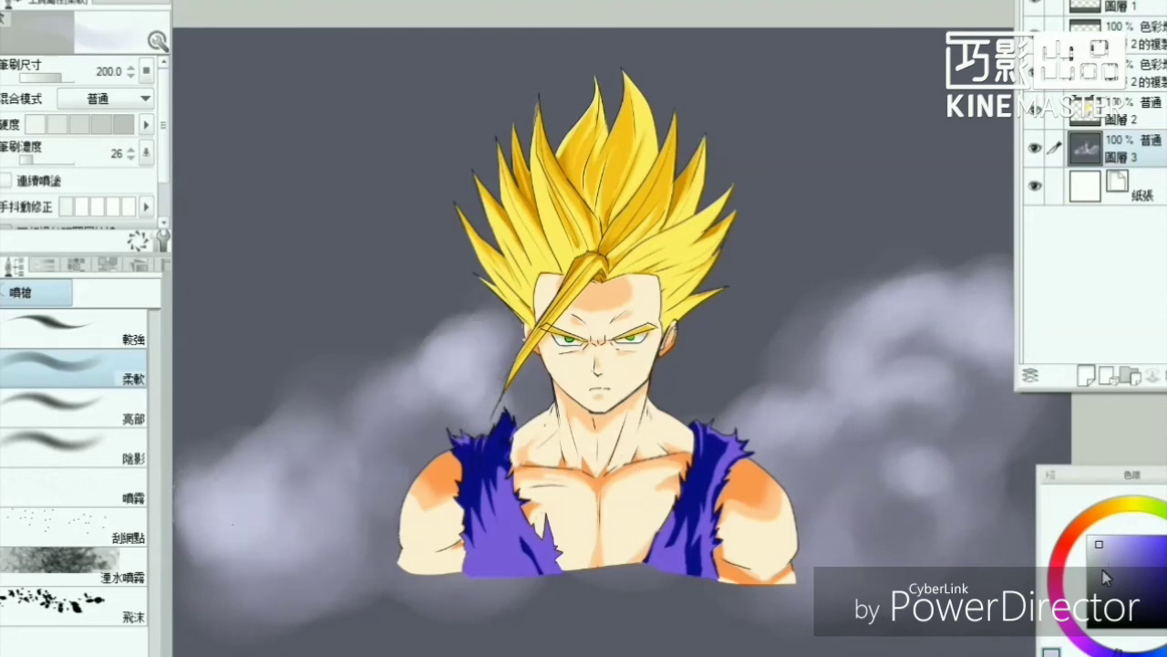
Step: Sample a dark grey and airbrush darker smoke patches between the clouds and around the hair
{"action": "left_click", "coordinate": [983, 413], "text": "alt"}
{"action": "mouse_move", "coordinate": [985, 417]}
{"action": "left_mouse_down"}
{"action": "mouse_move", "coordinate": [1043, 422]}
{"action": "mouse_move", "coordinate": [1012, 456]}
{"action": "mouse_move", "coordinate": [885, 534]}
{"action": "mouse_move", "coordinate": [823, 443]}
{"action": "mouse_move", "coordinate": [725, 391]}
{"action": "mouse_move", "coordinate": [709, 326]}
{"action": "mouse_move", "coordinate": [760, 253]}
{"action": "mouse_move", "coordinate": [795, 318]}
{"action": "mouse_move", "coordinate": [866, 265]}
{"action": "left_mouse_up"}
{"action": "mouse_move", "coordinate": [317, 456]}
{"action": "left_mouse_down"}
{"action": "mouse_move", "coordinate": [347, 467]}
{"action": "mouse_move", "coordinate": [348, 363]}
{"action": "mouse_move", "coordinate": [464, 317]}
{"action": "mouse_move", "coordinate": [475, 233]}
{"action": "mouse_move", "coordinate": [658, 85]}
{"action": "mouse_move", "coordinate": [537, 116]}
{"action": "mouse_move", "coordinate": [755, 53]}
{"action": "mouse_move", "coordinate": [622, 41]}
{"action": "mouse_move", "coordinate": [432, 218]}
{"action": "mouse_move", "coordinate": [403, 217]}
{"action": "mouse_move", "coordinate": [417, 239]}
{"action": "mouse_move", "coordinate": [403, 153]}
{"action": "mouse_move", "coordinate": [547, 57]}
{"action": "left_mouse_up"}
{"action": "key", "text": "bracketright"}
Step: Add a new layer, choose yellow and lasso a spiky flame-shaped aura selection around the figure, refining its tips
{"action": "left_click", "coordinate": [1087, 376]}
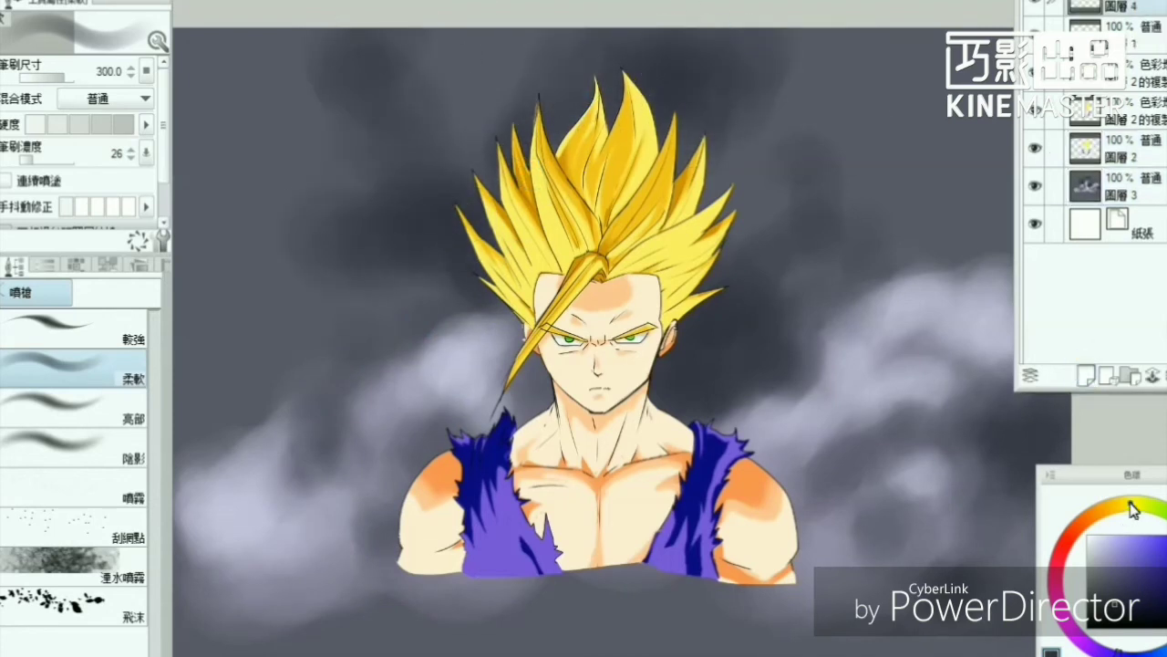
{"action": "left_click", "coordinate": [1129, 503]}
{"action": "key", "text": "m"}
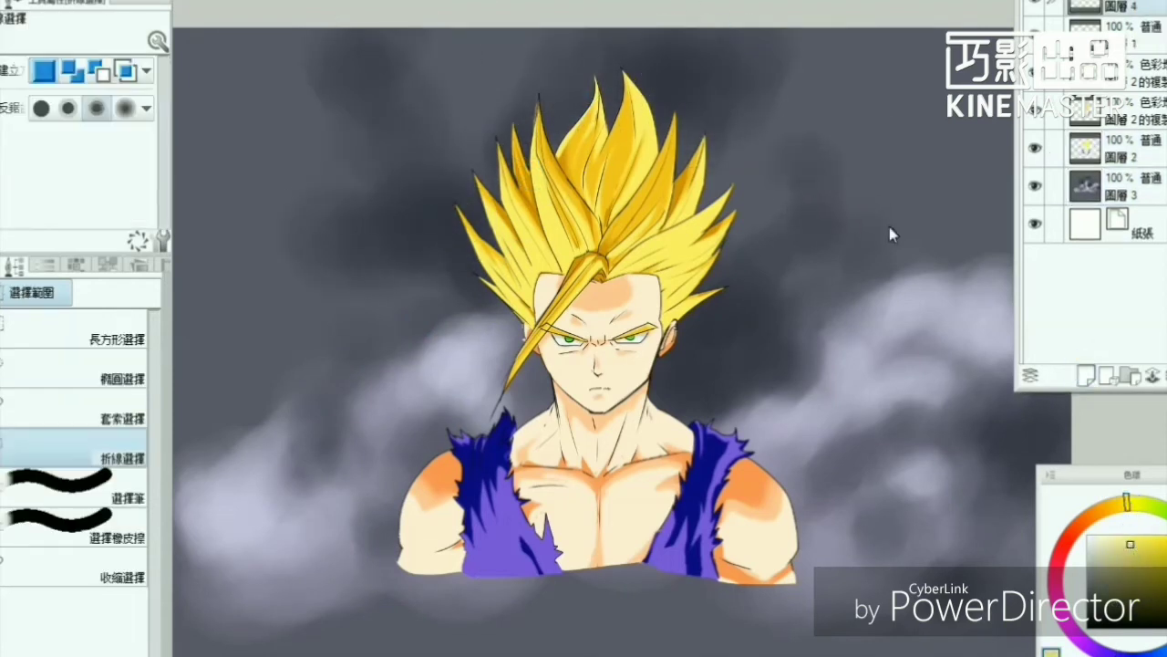
{"action": "left_click", "coordinate": [18, 405]}
{"action": "mouse_move", "coordinate": [967, 567]}
{"action": "left_mouse_down"}
{"action": "mouse_move", "coordinate": [949, 399]}
{"action": "mouse_move", "coordinate": [856, 5]}
{"action": "mouse_move", "coordinate": [523, 58]}
{"action": "left_mouse_up"}
{"action": "mouse_move", "coordinate": [401, 95]}
{"action": "left_mouse_down"}
{"action": "mouse_move", "coordinate": [284, 262]}
{"action": "mouse_move", "coordinate": [242, 513]}
{"action": "left_mouse_up"}
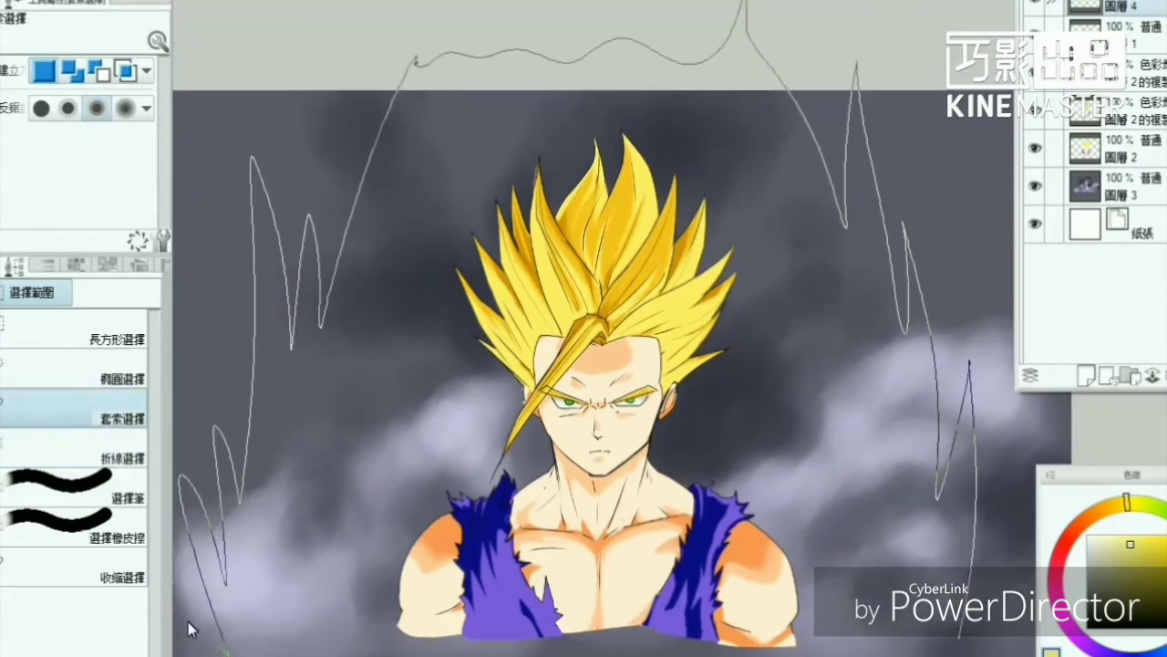
{"action": "left_click_drag", "start_coordinate": [190, 629], "coordinate": [217, 626]}
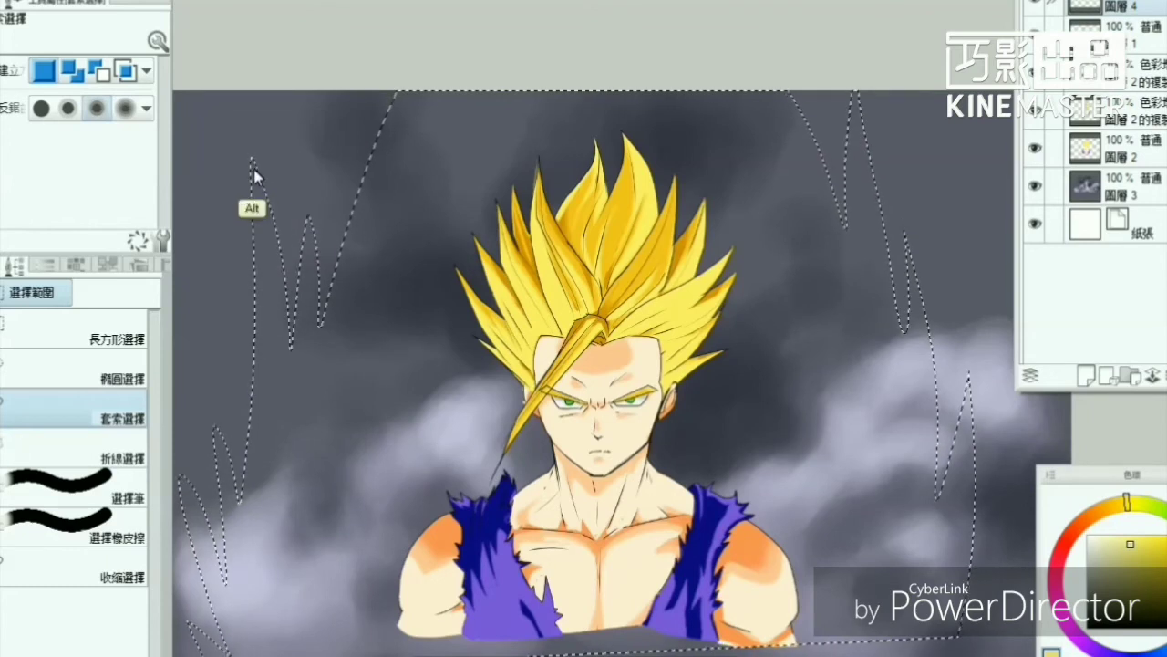
{"action": "mouse_move", "coordinate": [289, 192]}
{"action": "left_mouse_down"}
{"action": "mouse_move", "coordinate": [318, 308]}
{"action": "mouse_move", "coordinate": [290, 184]}
{"action": "mouse_move", "coordinate": [255, 157]}
{"action": "mouse_move", "coordinate": [235, 495]}
{"action": "mouse_move", "coordinate": [229, 438]}
{"action": "mouse_move", "coordinate": [184, 467]}
{"action": "mouse_move", "coordinate": [221, 529]}
{"action": "mouse_move", "coordinate": [185, 476]}
{"action": "mouse_move", "coordinate": [237, 593]}
{"action": "mouse_move", "coordinate": [241, 643]}
{"action": "mouse_move", "coordinate": [182, 474]}
{"action": "left_mouse_up"}
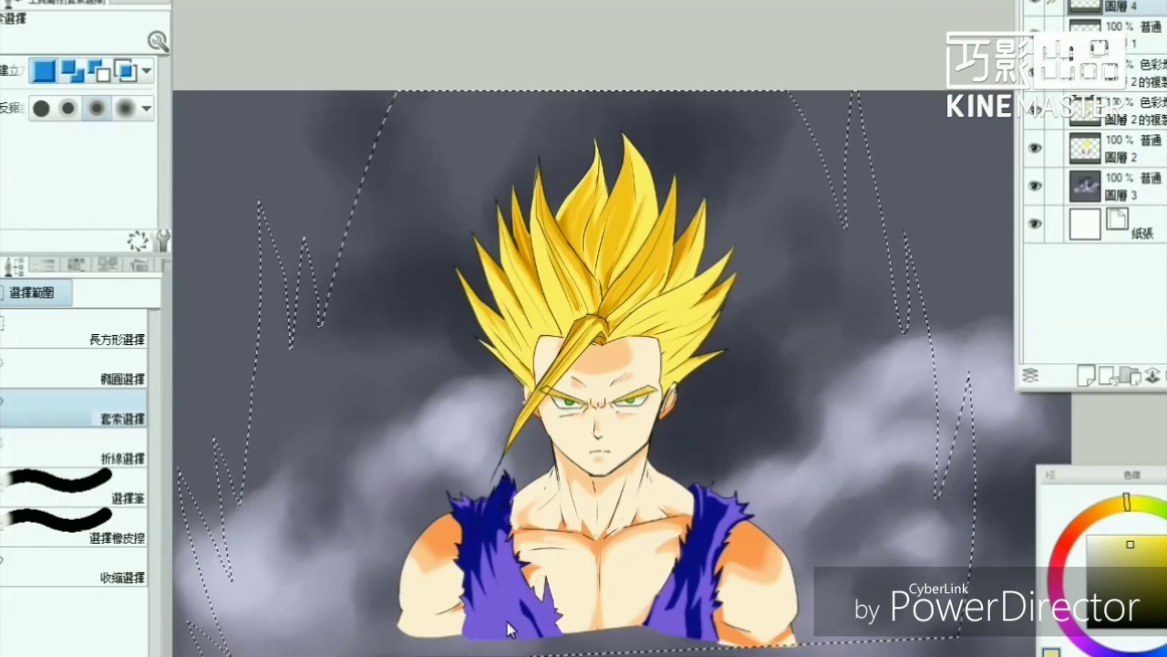
Step: Fill the aura selection with yellow, then refill it with a slightly brighter yellow
{"action": "key", "text": "g"}
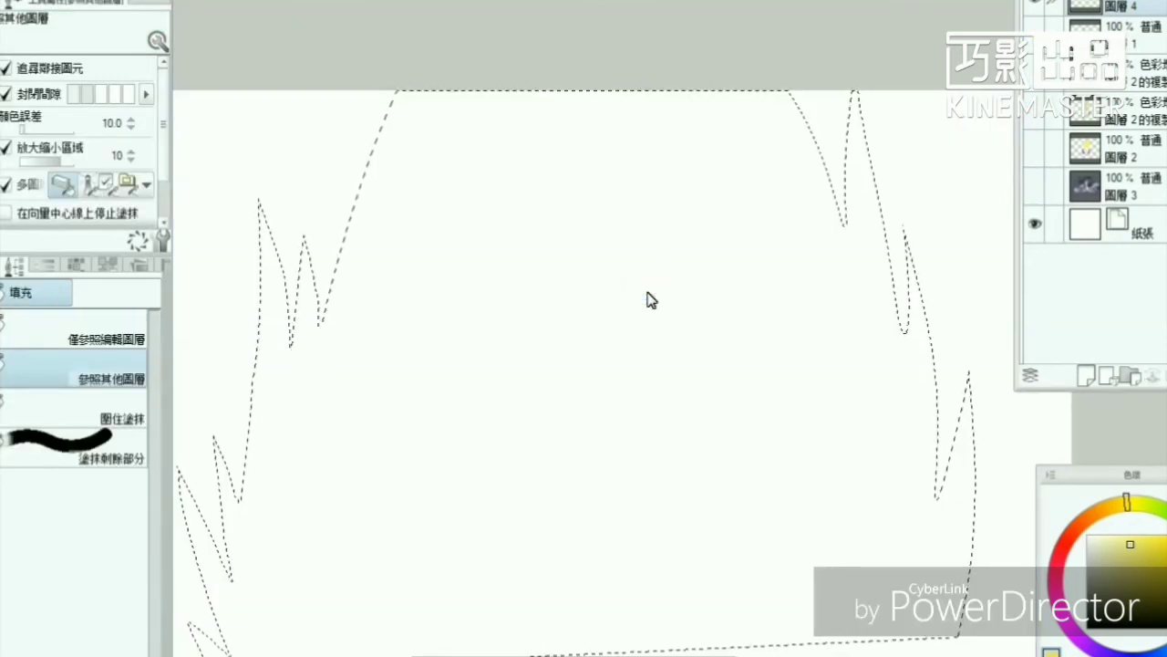
{"action": "left_click", "coordinate": [650, 300]}
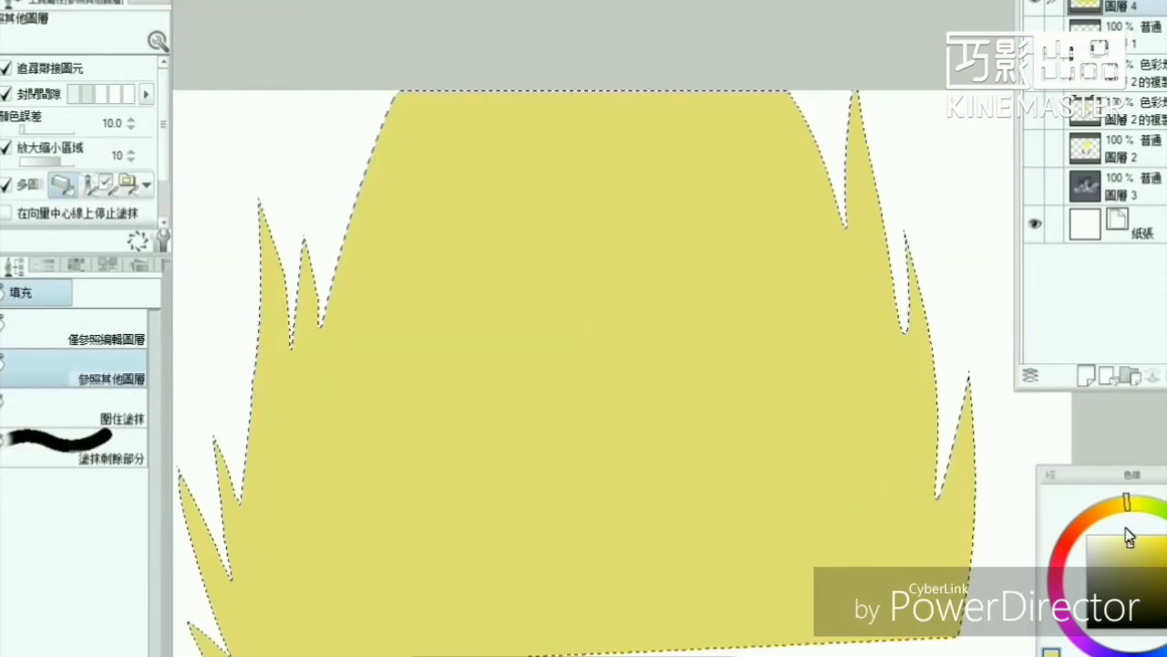
{"action": "left_click", "coordinate": [1128, 534]}
{"action": "left_click", "coordinate": [607, 302]}
Step: Fade out the aura's centre with the soft eraser at size 600 and show the figure and background layers again
{"action": "key", "text": "e"}
{"action": "mouse_move", "coordinate": [550, 328]}
{"action": "left_mouse_down"}
{"action": "mouse_move", "coordinate": [620, 560]}
{"action": "mouse_move", "coordinate": [860, 604]}
{"action": "mouse_move", "coordinate": [775, 365]}
{"action": "left_mouse_up"}
{"action": "left_click", "coordinate": [1034, 148]}
{"action": "left_click", "coordinate": [1033, 187]}
{"action": "mouse_move", "coordinate": [602, 306]}
{"action": "left_mouse_down"}
{"action": "mouse_move", "coordinate": [711, 583]}
{"action": "mouse_move", "coordinate": [334, 626]}
{"action": "mouse_move", "coordinate": [383, 482]}
{"action": "mouse_move", "coordinate": [703, 437]}
{"action": "mouse_move", "coordinate": [841, 370]}
{"action": "mouse_move", "coordinate": [550, 240]}
{"action": "mouse_move", "coordinate": [395, 465]}
{"action": "mouse_move", "coordinate": [741, 266]}
{"action": "mouse_move", "coordinate": [665, 469]}
{"action": "mouse_move", "coordinate": [511, 529]}
{"action": "mouse_move", "coordinate": [378, 420]}
{"action": "mouse_move", "coordinate": [283, 629]}
{"action": "mouse_move", "coordinate": [629, 565]}
{"action": "mouse_move", "coordinate": [456, 352]}
{"action": "mouse_move", "coordinate": [860, 365]}
{"action": "mouse_move", "coordinate": [344, 411]}
{"action": "left_mouse_up"}
Step: Compare several blending modes on the aura layer and settle on Hard Light
{"action": "left_click", "coordinate": [1085, 5]}
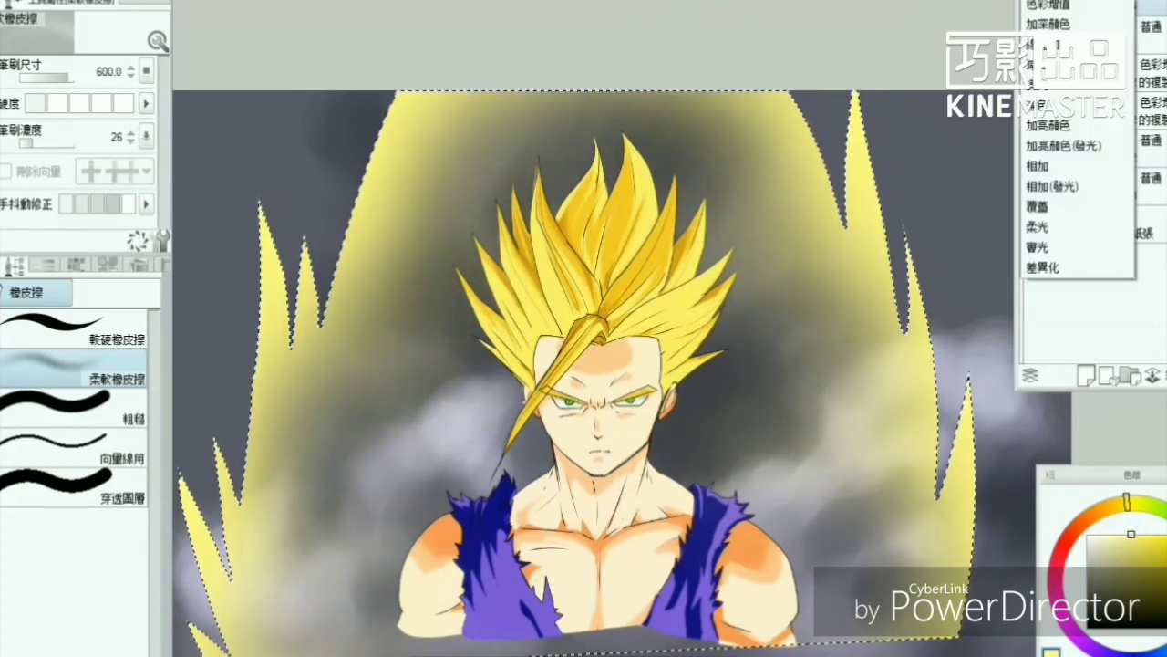
{"action": "left_click", "coordinate": [1090, 137]}
{"action": "left_click", "coordinate": [1085, 4]}
{"action": "left_click", "coordinate": [1090, 109]}
{"action": "left_click", "coordinate": [1085, 5]}
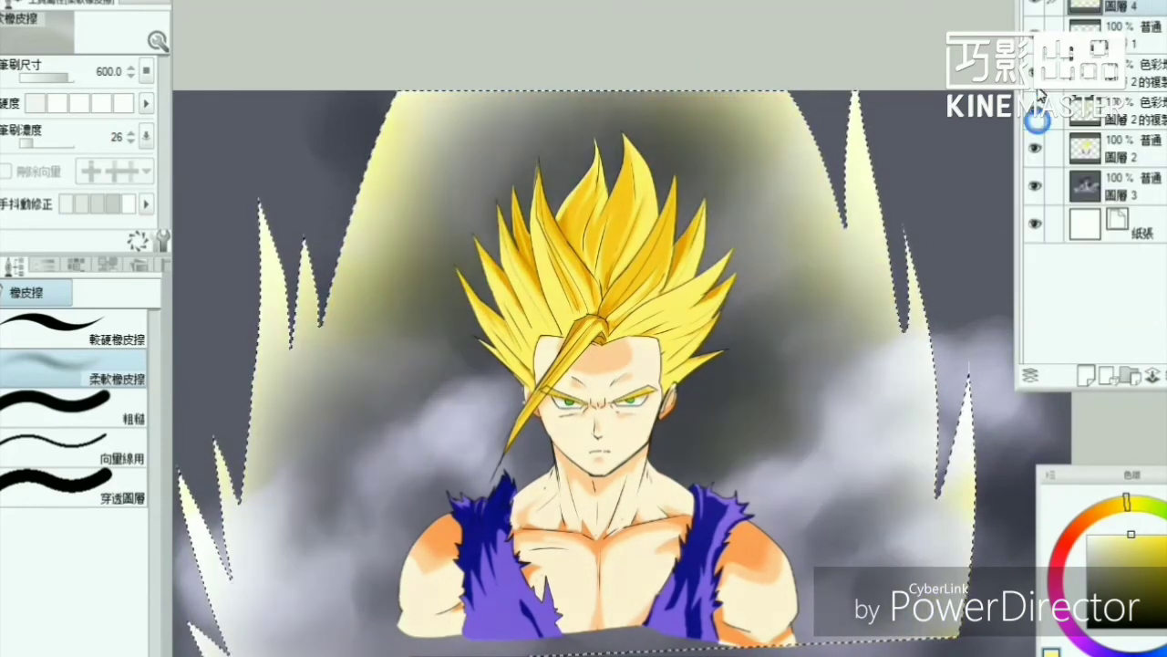
{"action": "left_click", "coordinate": [1090, 137]}
{"action": "left_click", "coordinate": [1085, 5]}
{"action": "left_click", "coordinate": [1037, 233]}
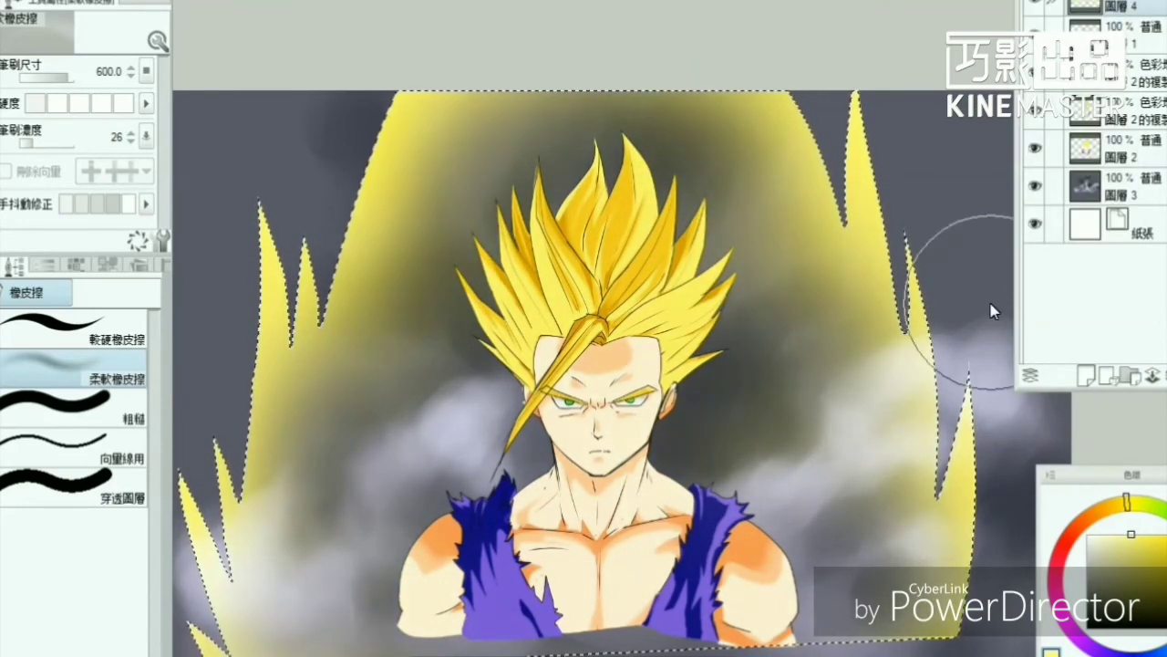
Step: Shift the aura's hue toward golden orange with the Hue/Saturation/Luminosity adjustment, then deselect
{"action": "key", "text": "ctrl+u"}
{"action": "left_click", "coordinate": [659, 555]}
{"action": "left_click_drag", "start_coordinate": [668, 611], "coordinate": [672, 613]}
{"action": "left_click", "coordinate": [906, 517]}
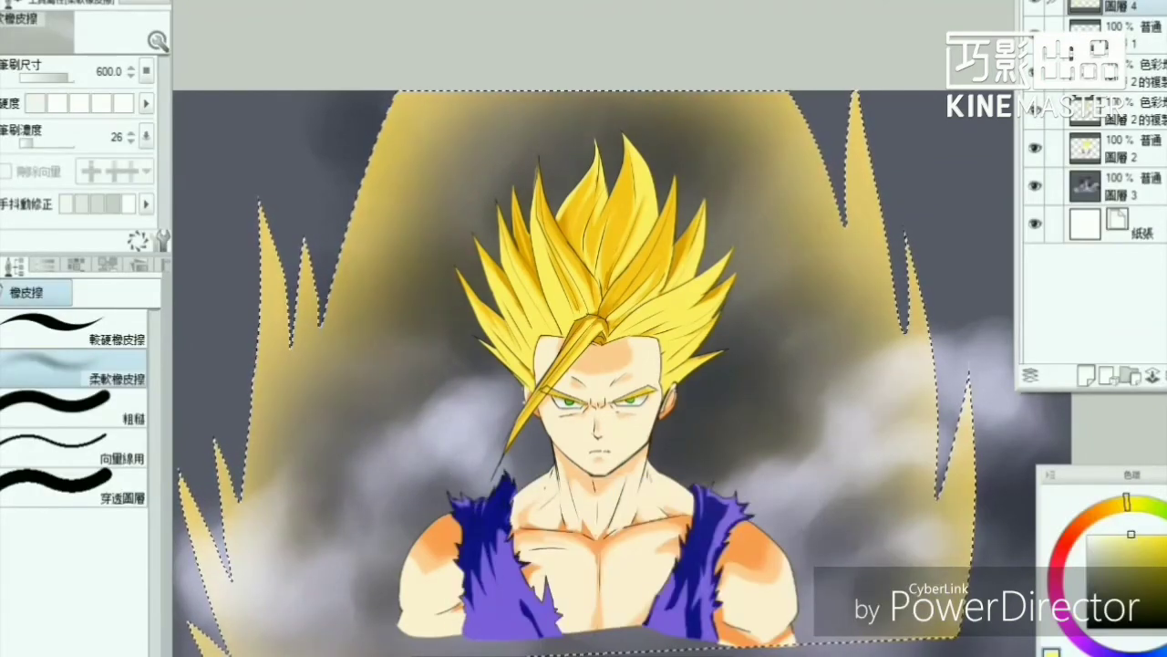
{"action": "key", "text": "ctrl+d"}
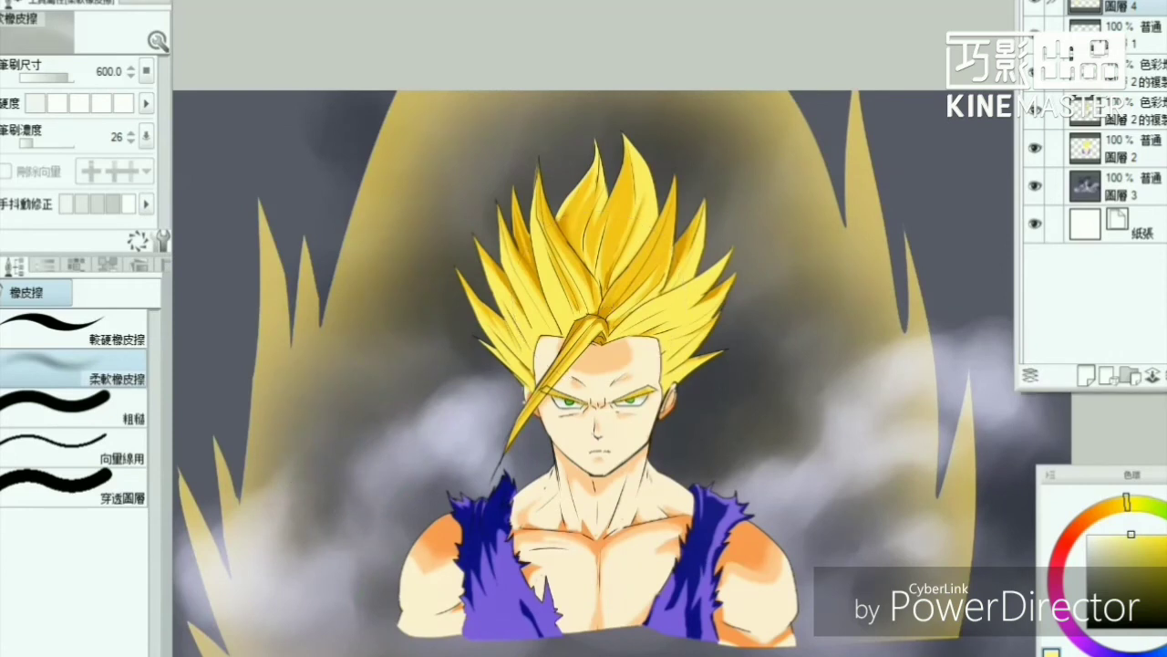
Step: Apply Motion Blur to the aura layer with distance 18.52 and direction -92
{"action": "left_click", "coordinate": [328, 1]}
{"action": "mouse_move", "coordinate": [364, 42]}
{"action": "left_click", "coordinate": [474, 134]}
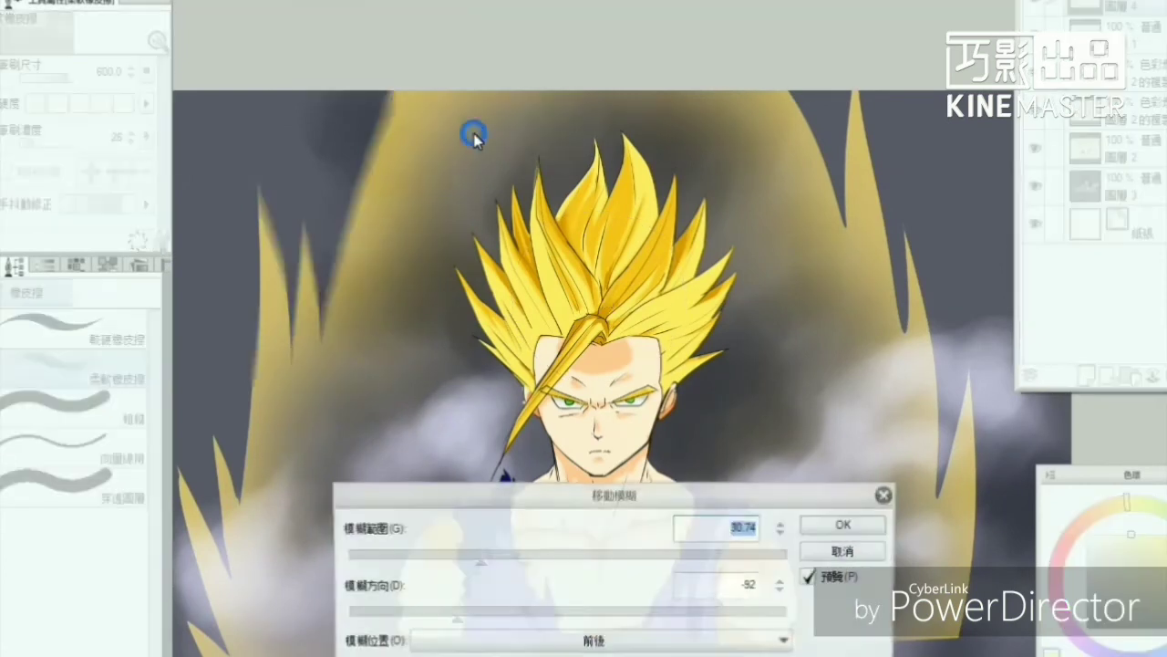
{"action": "left_click", "coordinate": [472, 554]}
{"action": "left_click", "coordinate": [499, 611]}
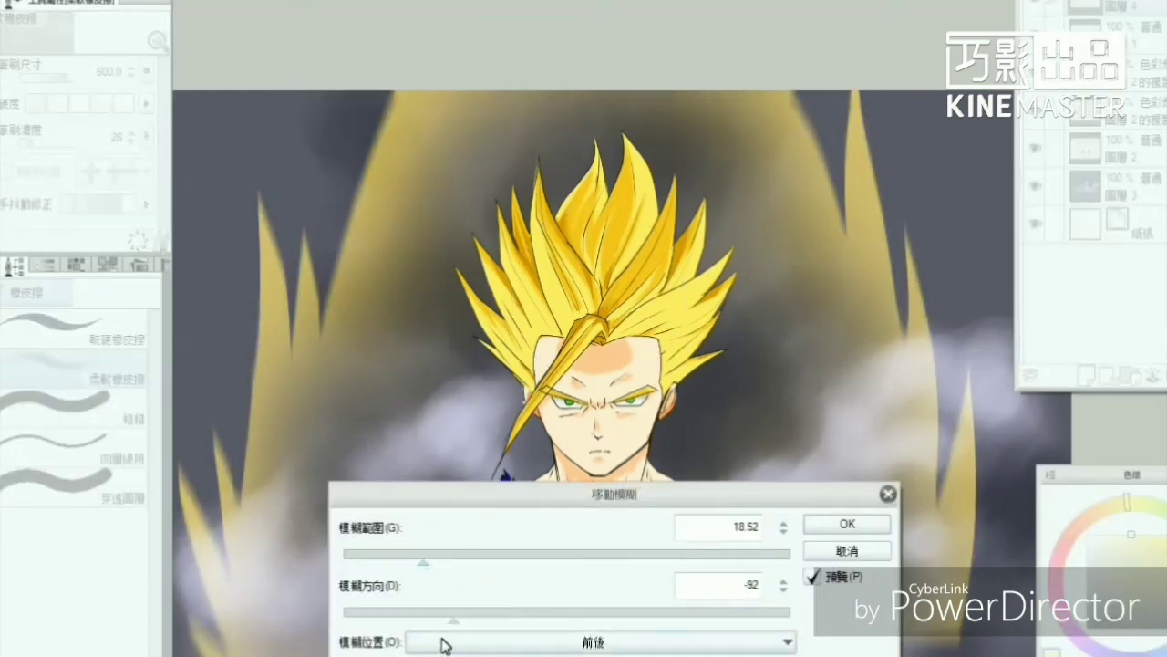
{"action": "left_click", "coordinate": [828, 525]}
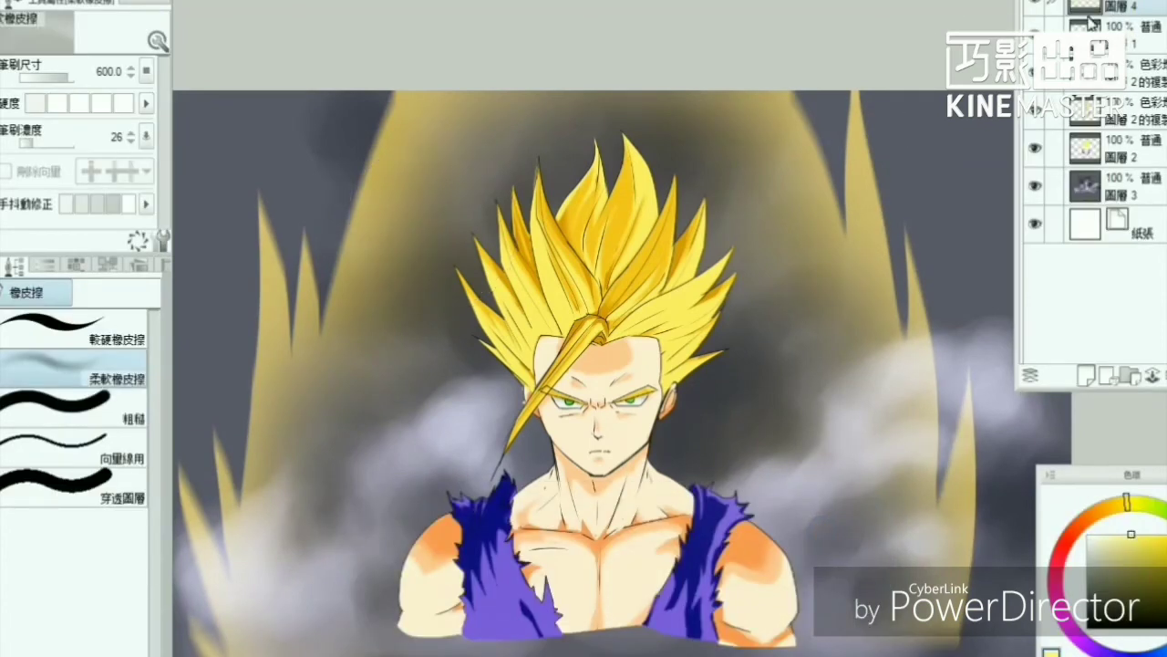
Step: Soften layer 1 with the Blur filter followed by a slight Gaussian Blur
{"action": "left_click", "coordinate": [329, 2]}
{"action": "mouse_move", "coordinate": [365, 42]}
{"action": "left_click", "coordinate": [474, 50]}
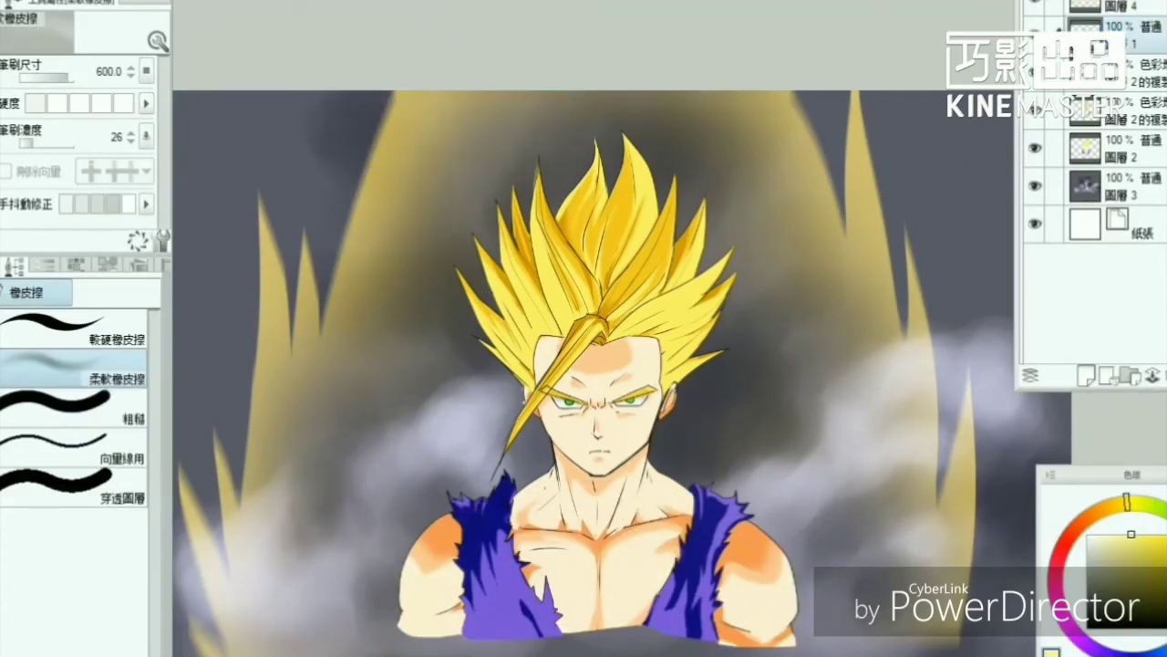
{"action": "left_click", "coordinate": [328, 2]}
{"action": "left_click", "coordinate": [474, 92]}
{"action": "left_click", "coordinate": [328, 2]}
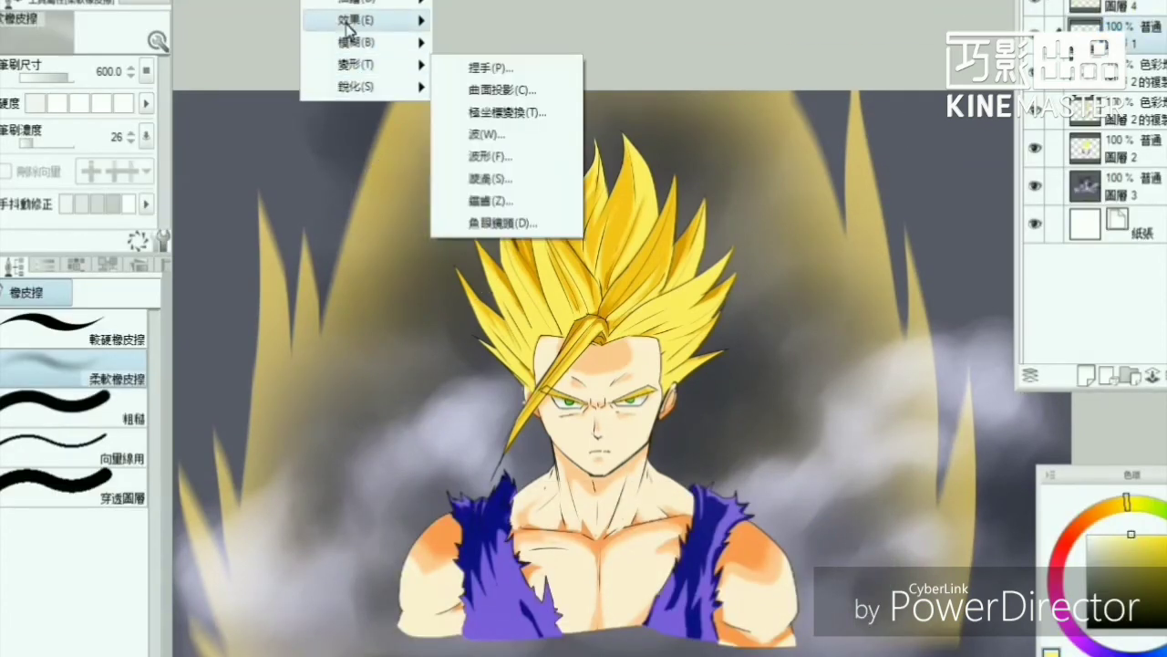
{"action": "mouse_move", "coordinate": [339, 109]}
{"action": "left_click", "coordinate": [497, 152]}
{"action": "left_click", "coordinate": [356, 426]}
{"action": "left_click_drag", "start_coordinate": [356, 427], "coordinate": [341, 422]}
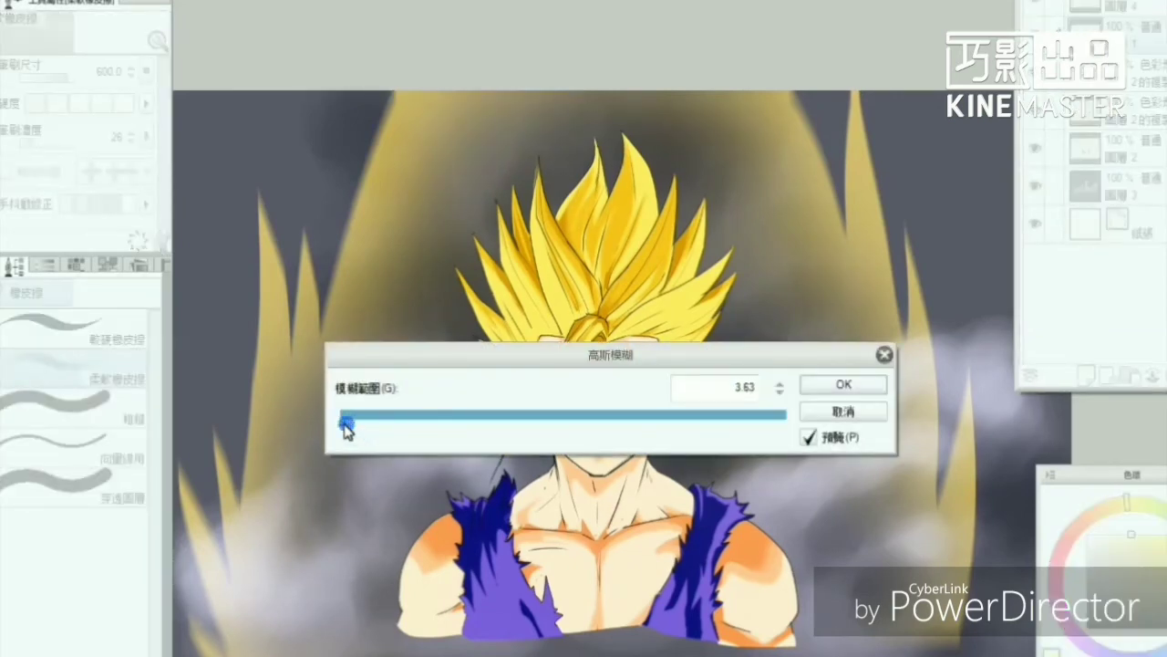
{"action": "left_click", "coordinate": [848, 384]}
Step: Airbrush soft light-blue lightning bolts beside the hair, arm and shoulders using the soft airbrush at sizes 50 to 70
{"action": "scroll", "coordinate": [536, 342], "scroll_direction": "up", "scroll_amount": 3}
{"action": "scroll", "coordinate": [535, 338], "scroll_direction": "down", "scroll_amount": 3}
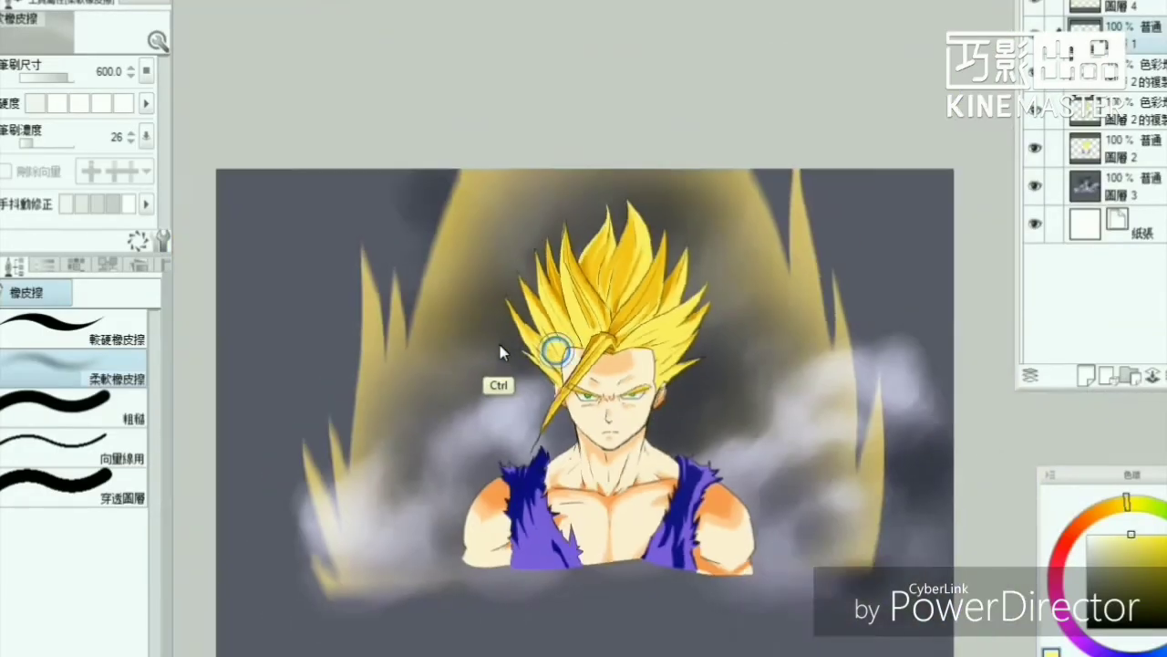
{"action": "scroll", "coordinate": [502, 344], "scroll_direction": "up", "scroll_amount": 1}
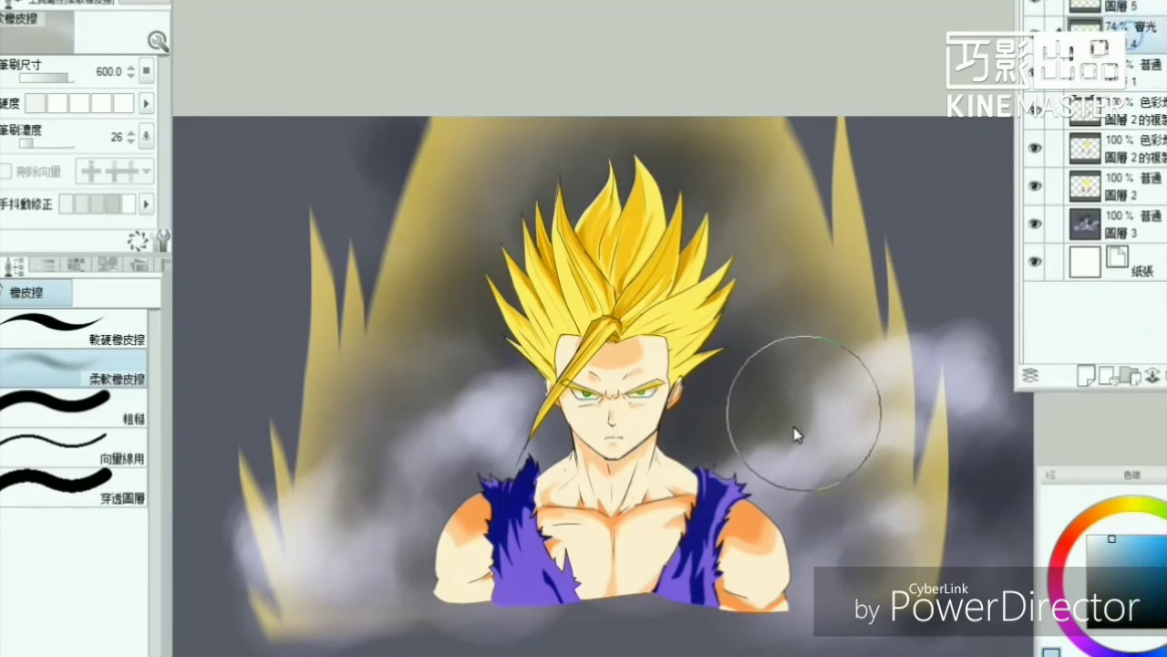
{"action": "key", "text": "c"}
{"action": "key", "text": "v"}
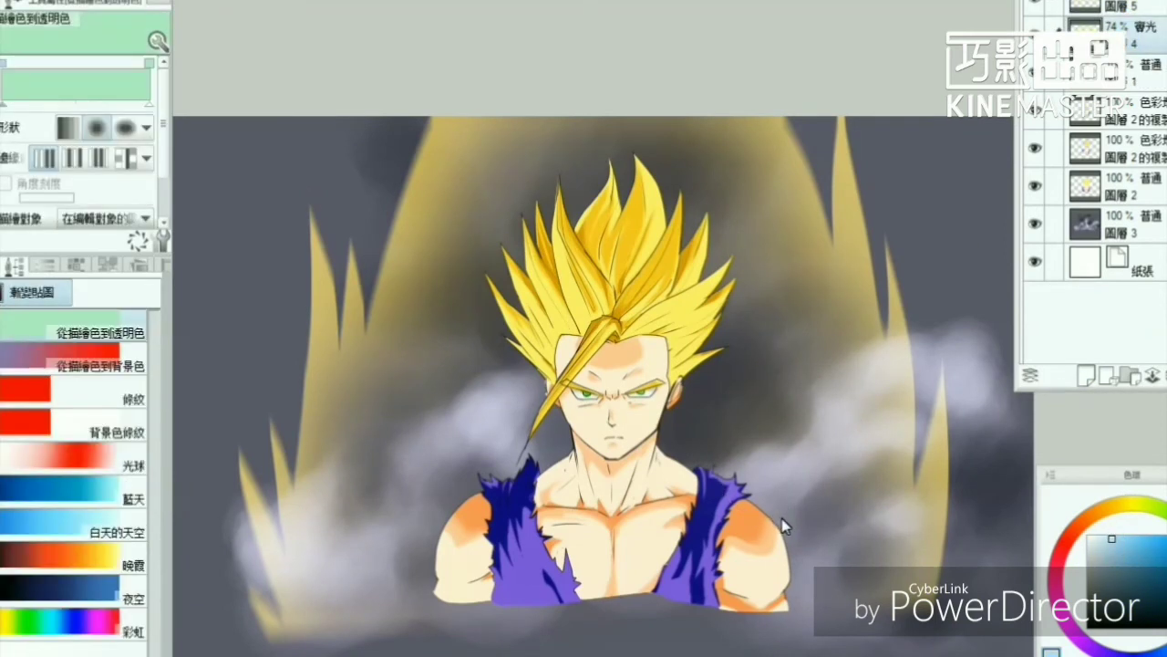
{"action": "key", "text": "]"}
{"action": "left_click", "coordinate": [720, 445]}
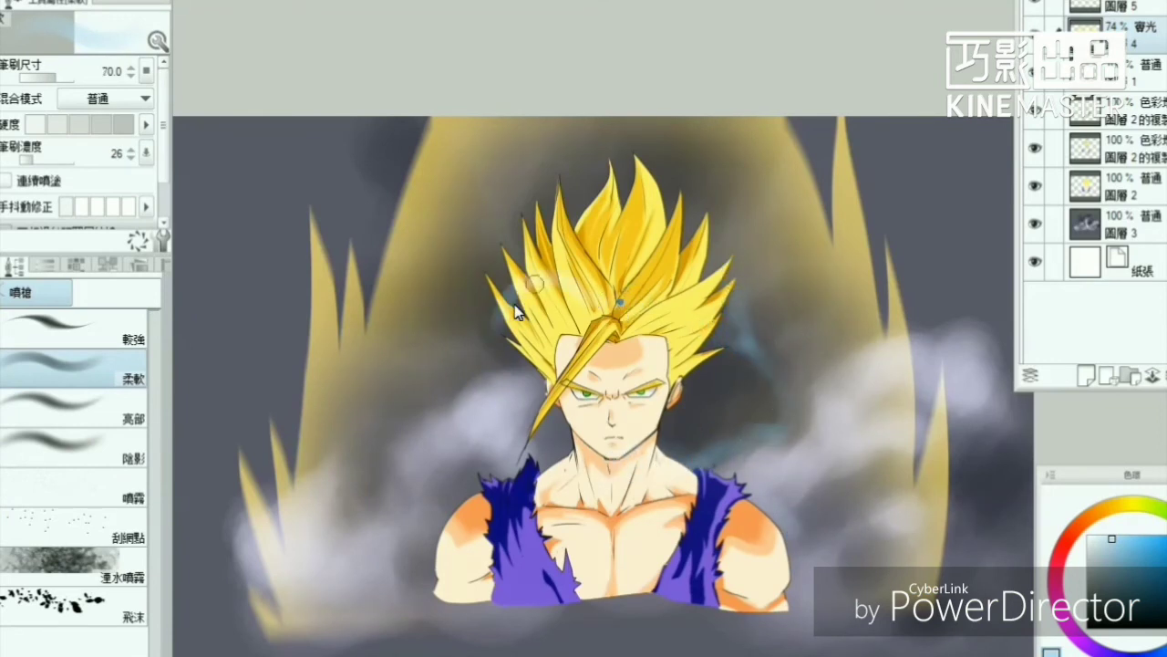
{"action": "mouse_move", "coordinate": [516, 312]}
{"action": "left_mouse_down"}
{"action": "mouse_move", "coordinate": [465, 330]}
{"action": "mouse_move", "coordinate": [436, 284]}
{"action": "left_mouse_up"}
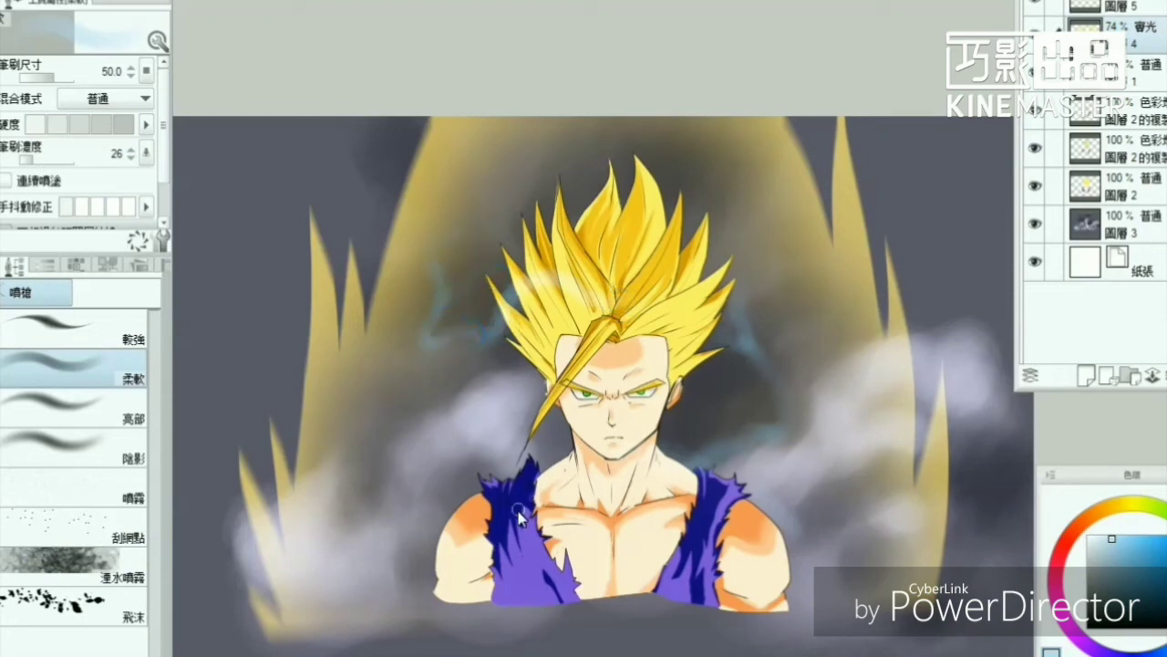
{"action": "left_click_drag", "start_coordinate": [518, 516], "coordinate": [385, 412]}
{"action": "key", "text": "bracketright"}
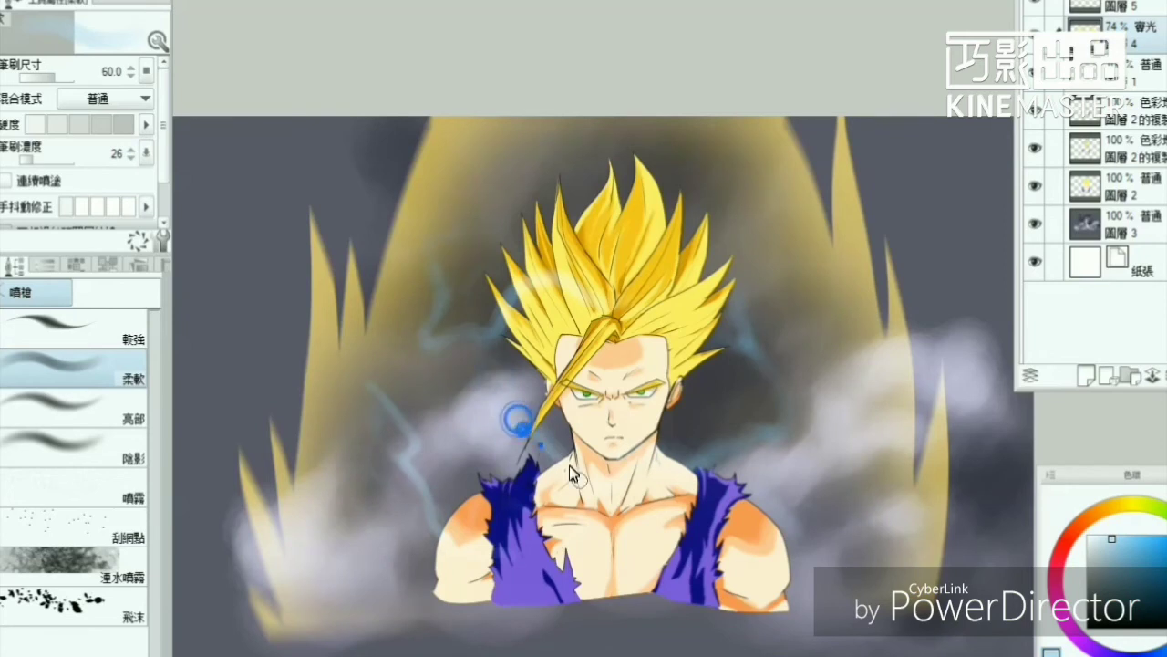
{"action": "left_click_drag", "start_coordinate": [457, 551], "coordinate": [431, 558]}
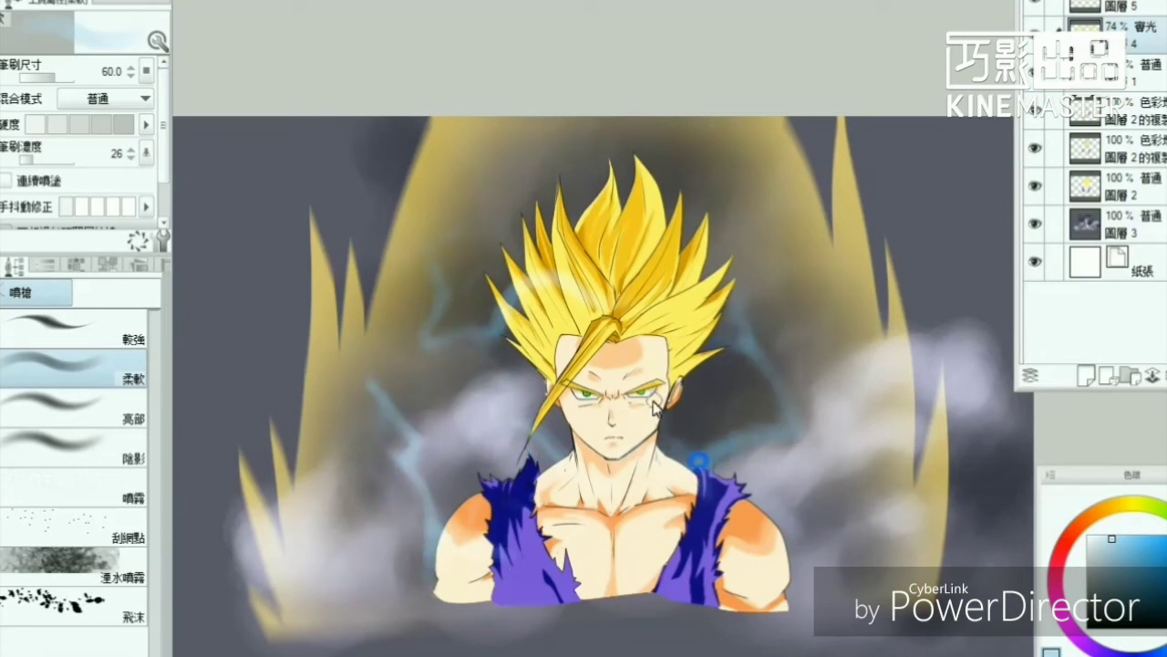
Step: Paint thin bright cores over the lightning beside the face and arm on layer 5 with the airbrush at size 17
{"action": "key", "text": "bracketleft"}
{"action": "key", "text": "bracketleft"}
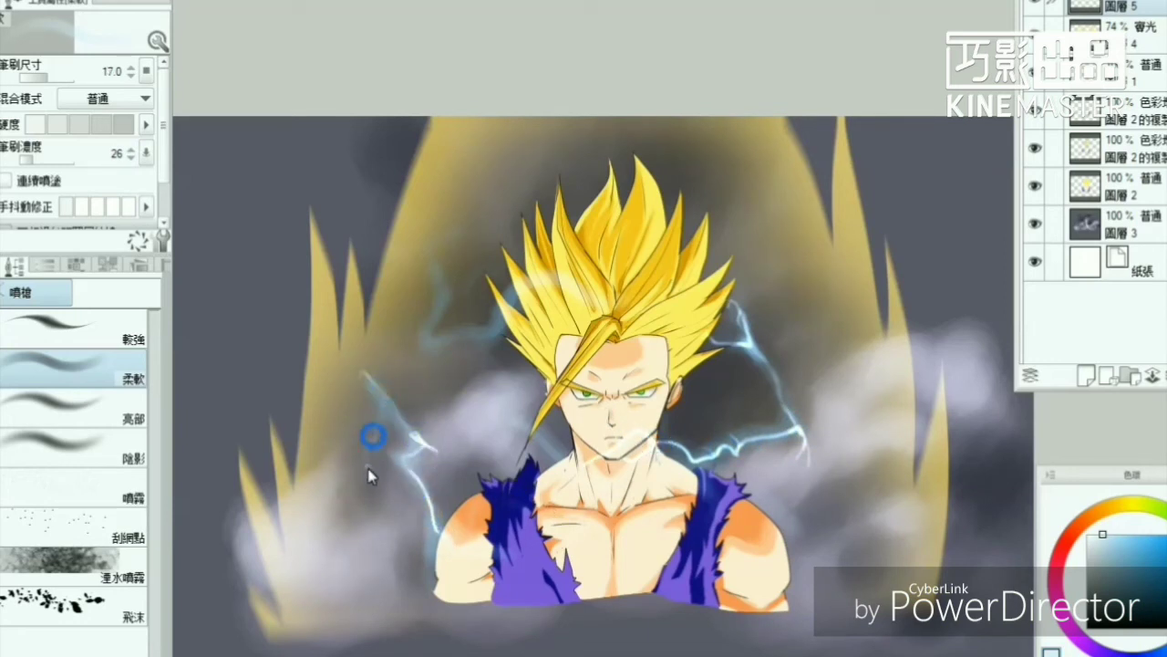
{"action": "left_click_drag", "start_coordinate": [408, 457], "coordinate": [416, 476]}
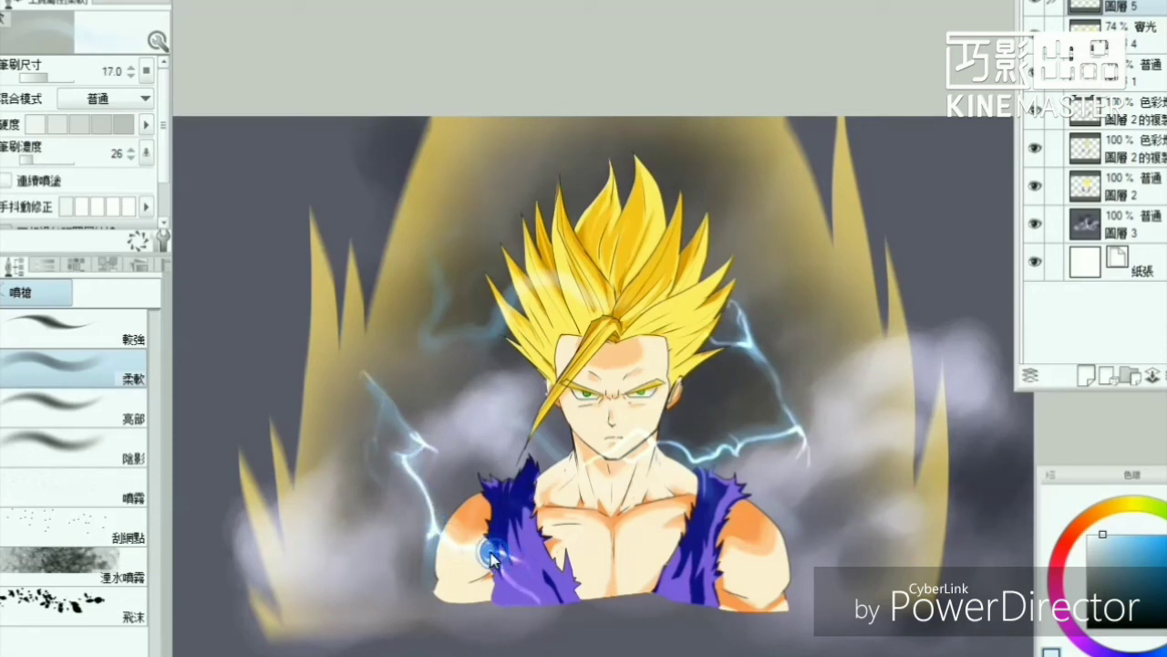
Step: Brighten the lightning bolt crossing the hair with size 15 strokes and add glow at its bend with size 30
{"action": "key", "text": "bracketleft"}
{"action": "key", "text": "bracketleft"}
{"action": "key", "text": "bracketleft"}
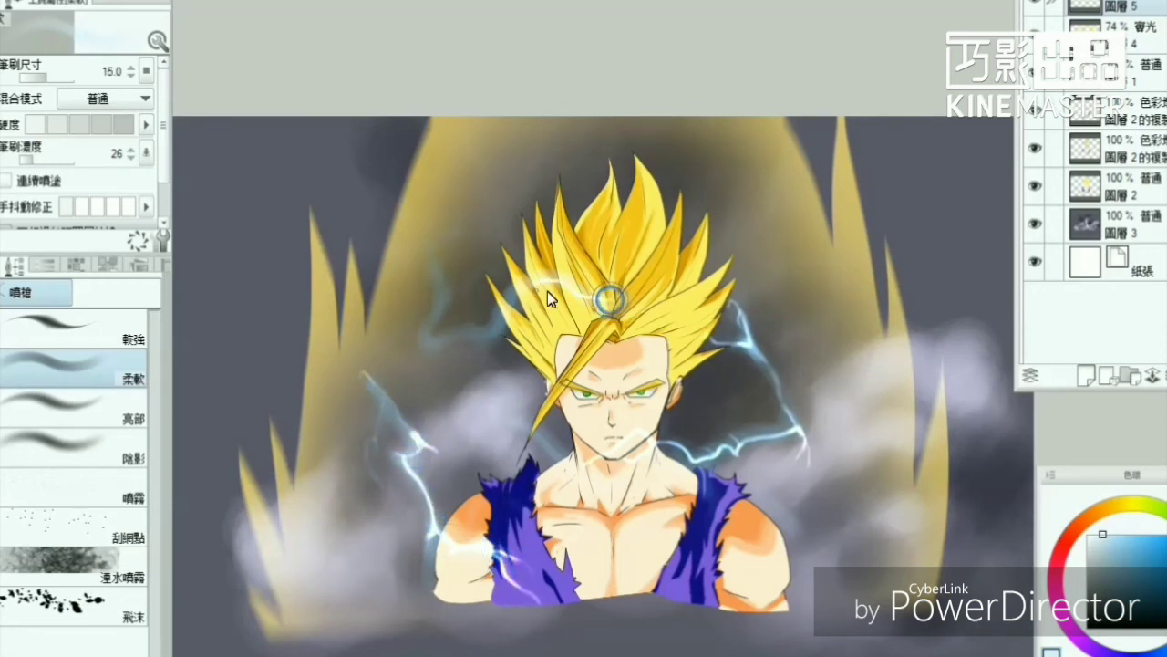
{"action": "left_click_drag", "start_coordinate": [601, 291], "coordinate": [431, 338]}
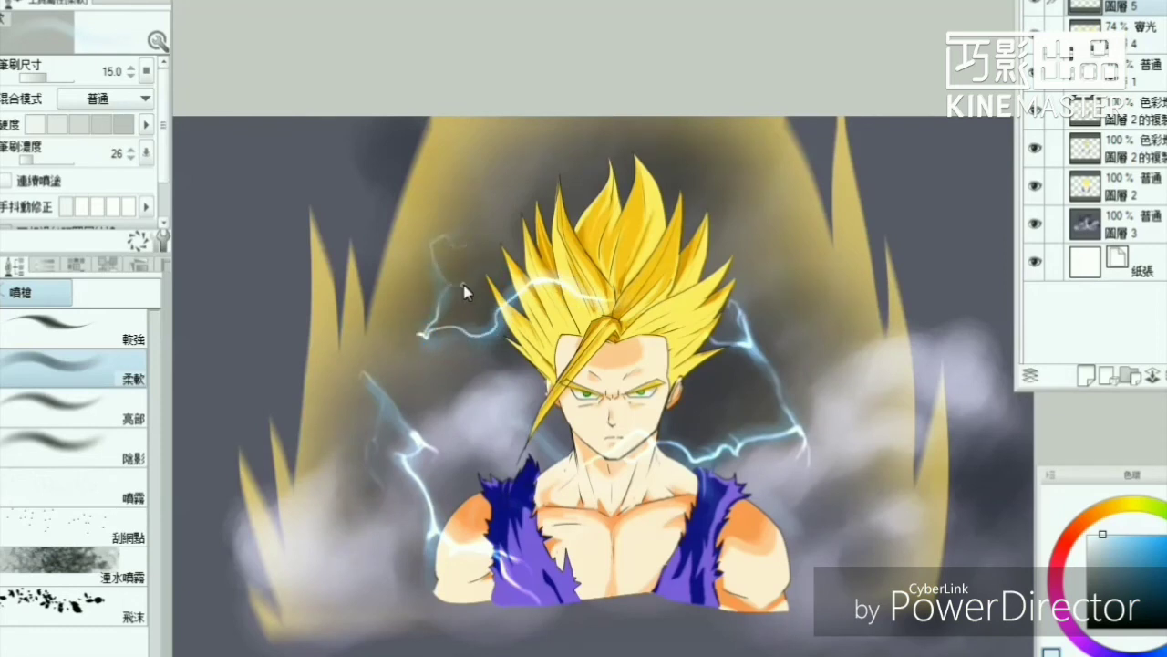
{"action": "key", "text": "bracketright"}
{"action": "key", "text": "bracketright"}
{"action": "left_click", "coordinate": [493, 330]}
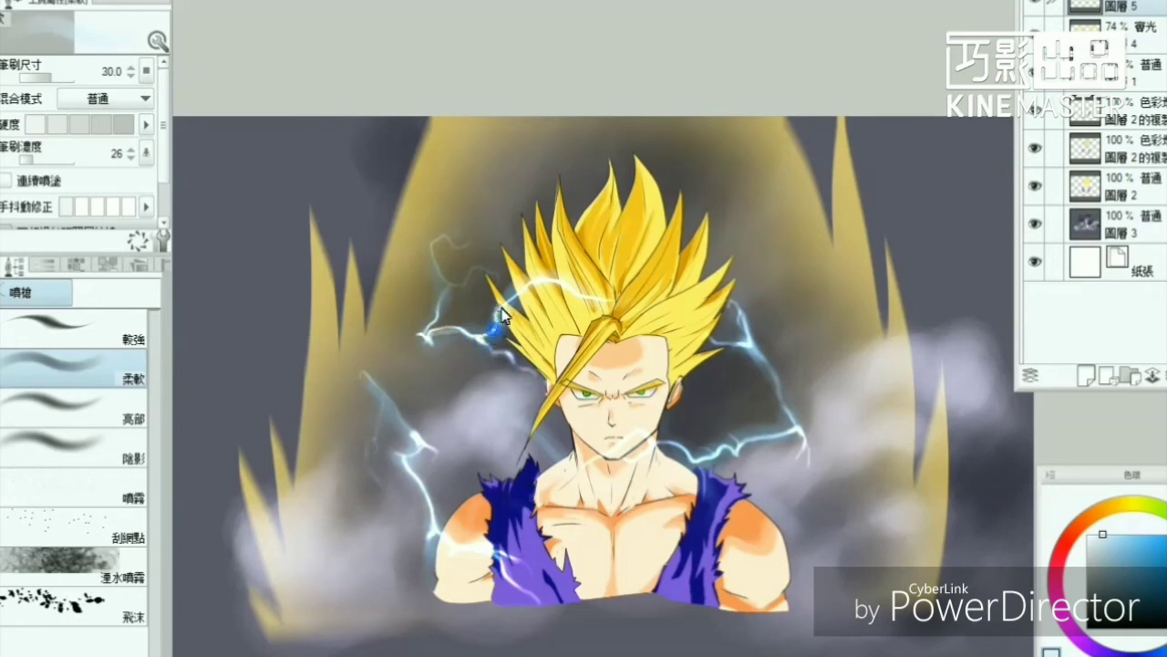
Step: Paint a bright lightning bolt across the fighter's upper arm, opposite the arm already lit, with the soft airbrush at size 17
{"action": "left_click_drag", "start_coordinate": [803, 559], "coordinate": [701, 591]}
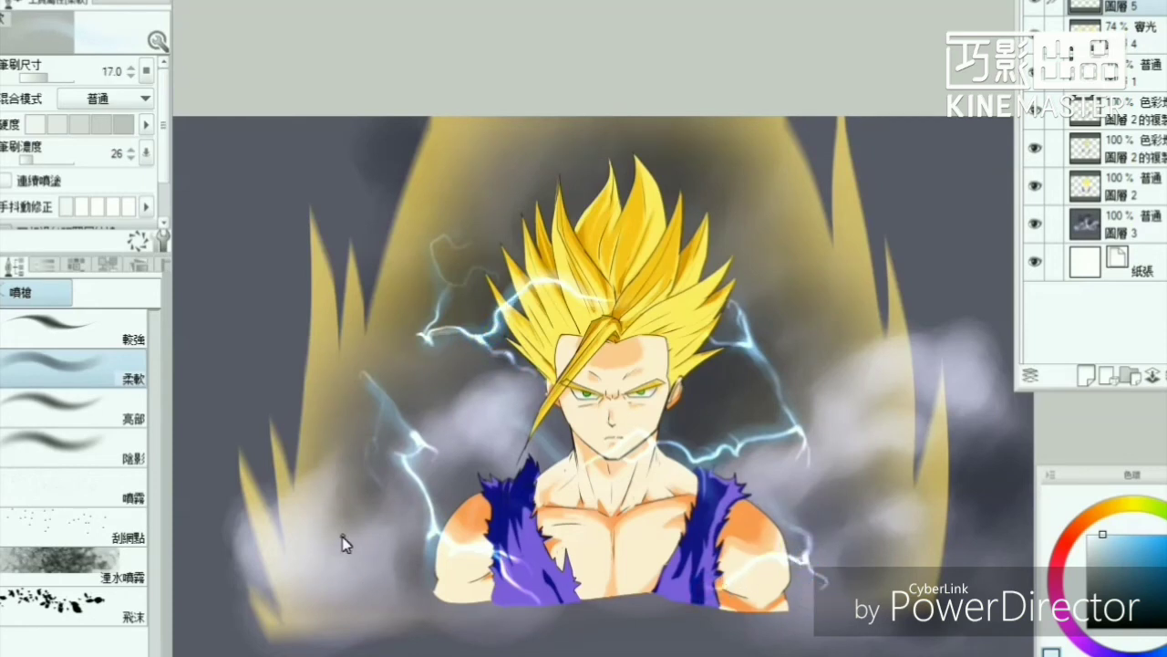
Step: Create layer 6 and airbrush a soft orange skin tint over the face, neck and chest at size 150
{"action": "key", "text": "ctrl+shift+n"}
{"action": "left_click", "coordinate": [1082, 516]}
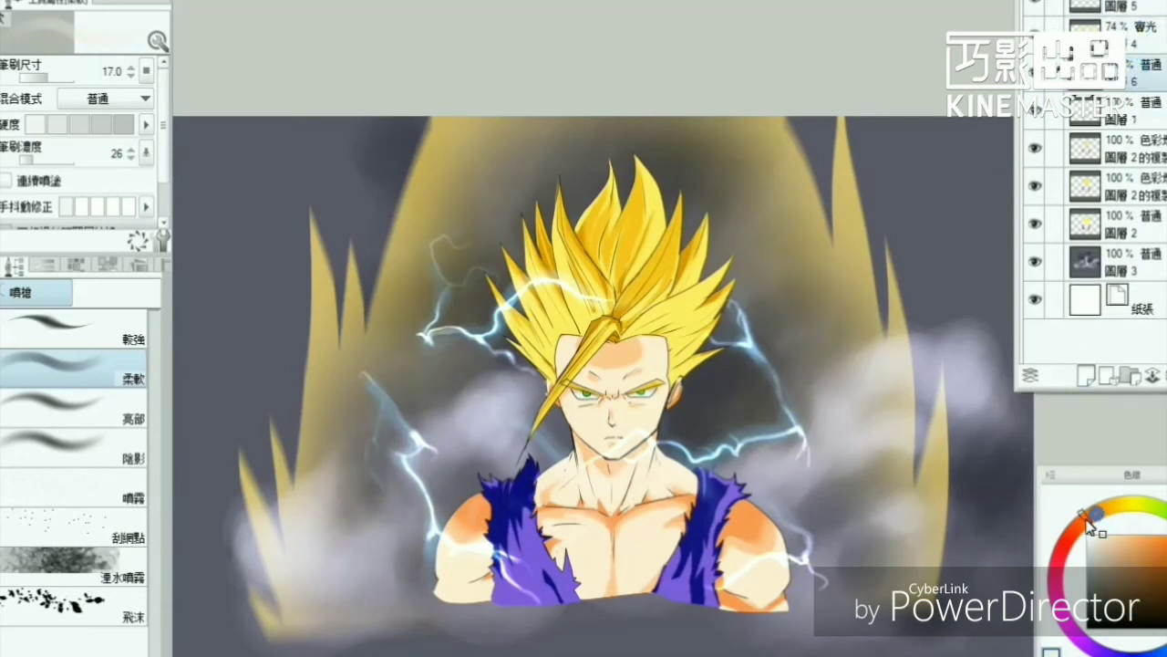
{"action": "left_click", "coordinate": [1131, 537]}
{"action": "left_click_drag", "start_coordinate": [633, 379], "coordinate": [609, 356]}
{"action": "mouse_move", "coordinate": [679, 392]}
{"action": "left_mouse_down"}
{"action": "mouse_move", "coordinate": [639, 369]}
{"action": "mouse_move", "coordinate": [675, 383]}
{"action": "left_mouse_up"}
{"action": "mouse_move", "coordinate": [556, 401]}
{"action": "left_mouse_down"}
{"action": "mouse_move", "coordinate": [682, 547]}
{"action": "mouse_move", "coordinate": [588, 579]}
{"action": "left_mouse_up"}
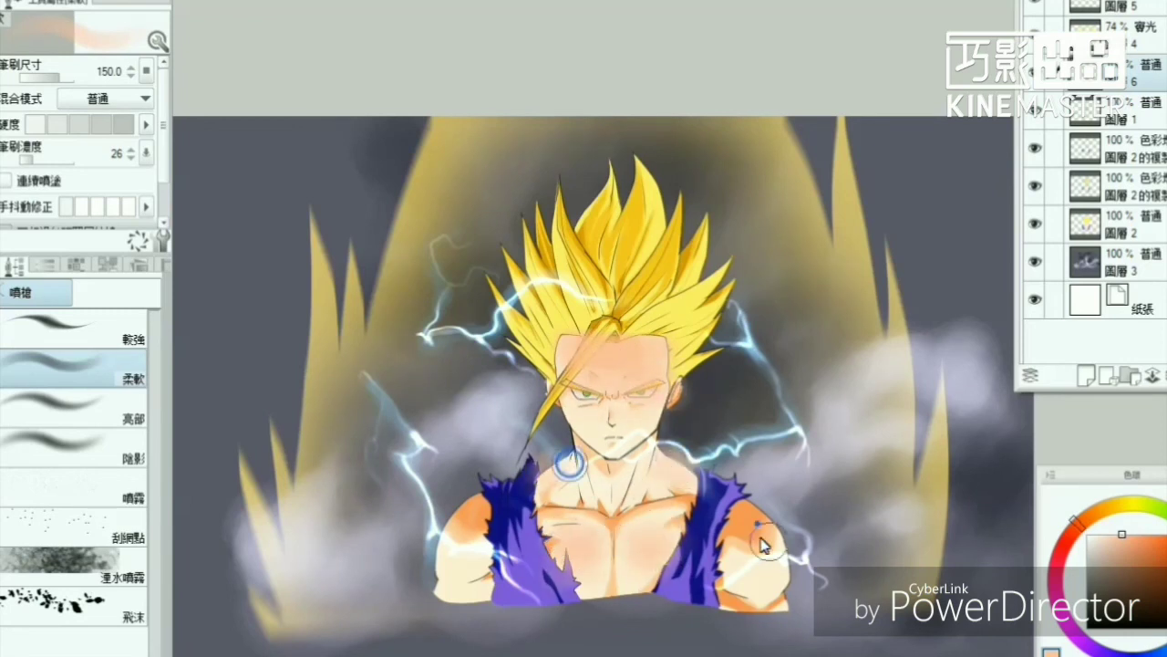
Step: Airbrush soft yellow-orange tints over the hair and a blue tint over the torn vest on layer 6 at size 150
{"action": "left_click", "coordinate": [1067, 507]}
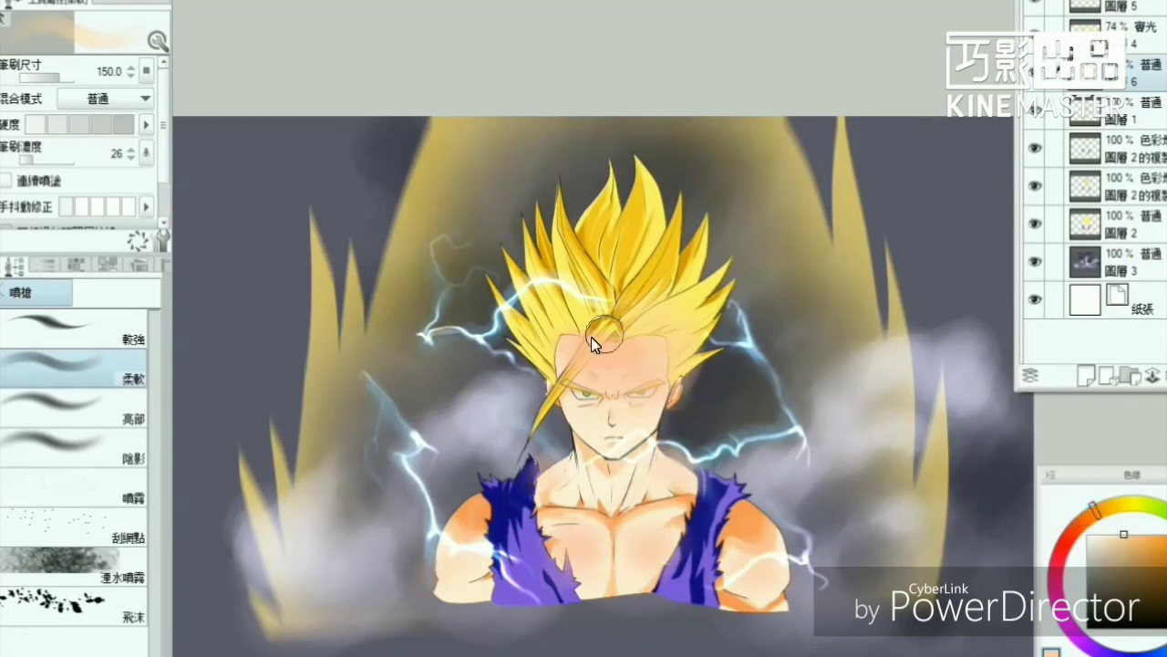
{"action": "left_click", "coordinate": [628, 321], "text": "alt"}
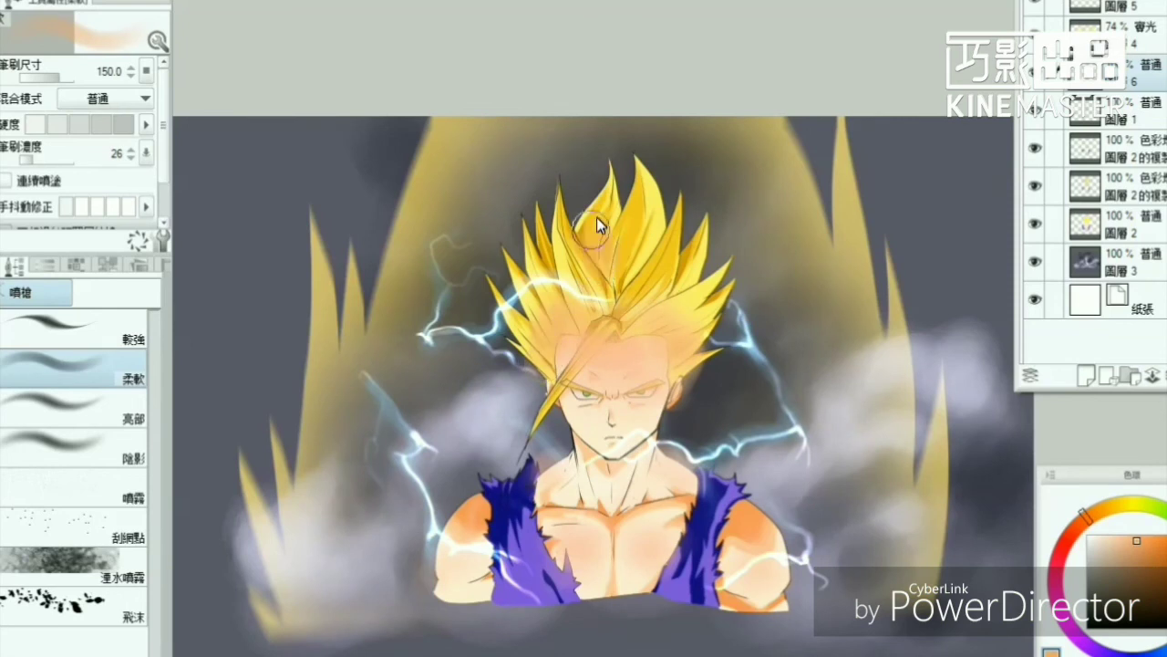
{"action": "left_click_drag", "start_coordinate": [597, 217], "coordinate": [624, 164]}
{"action": "left_click", "coordinate": [786, 545], "text": "alt"}
{"action": "mouse_move", "coordinate": [538, 574]}
{"action": "left_mouse_down"}
{"action": "mouse_move", "coordinate": [560, 591]}
{"action": "mouse_move", "coordinate": [483, 492]}
{"action": "left_mouse_up"}
Step: Compare blending modes for layer 6, including soft light (柔光), and set it to Multiply (色彩增值)
{"action": "left_click", "coordinate": [1151, 65]}
{"action": "left_click", "coordinate": [1094, 27]}
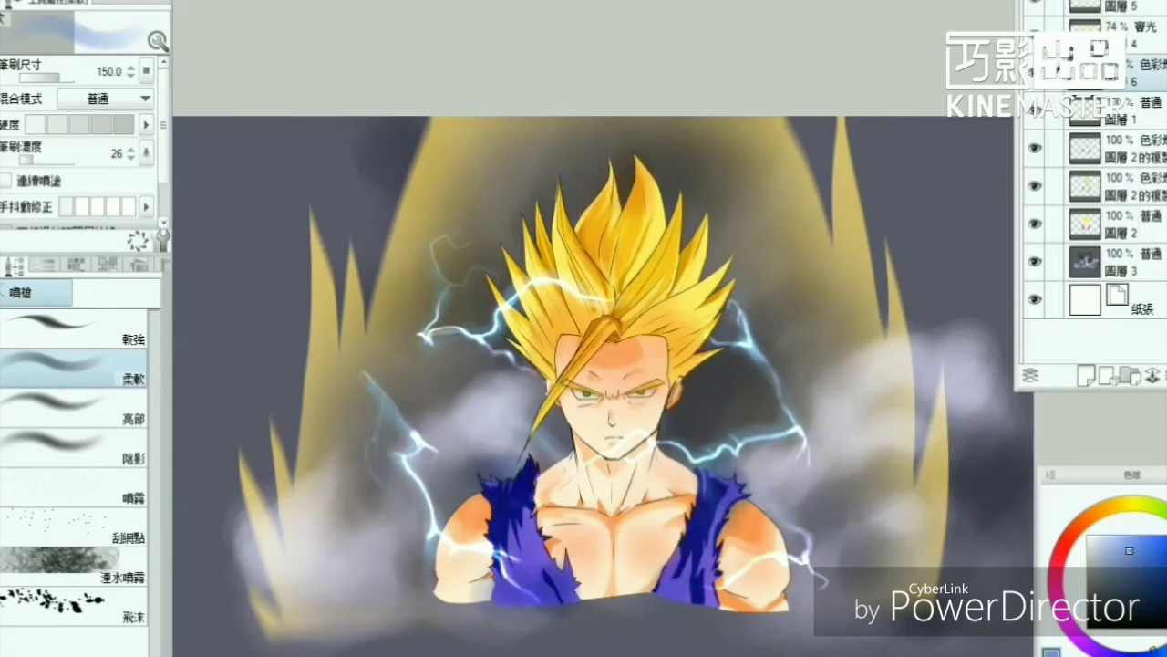
{"action": "left_click", "coordinate": [1151, 65]}
{"action": "left_click", "coordinate": [1038, 226]}
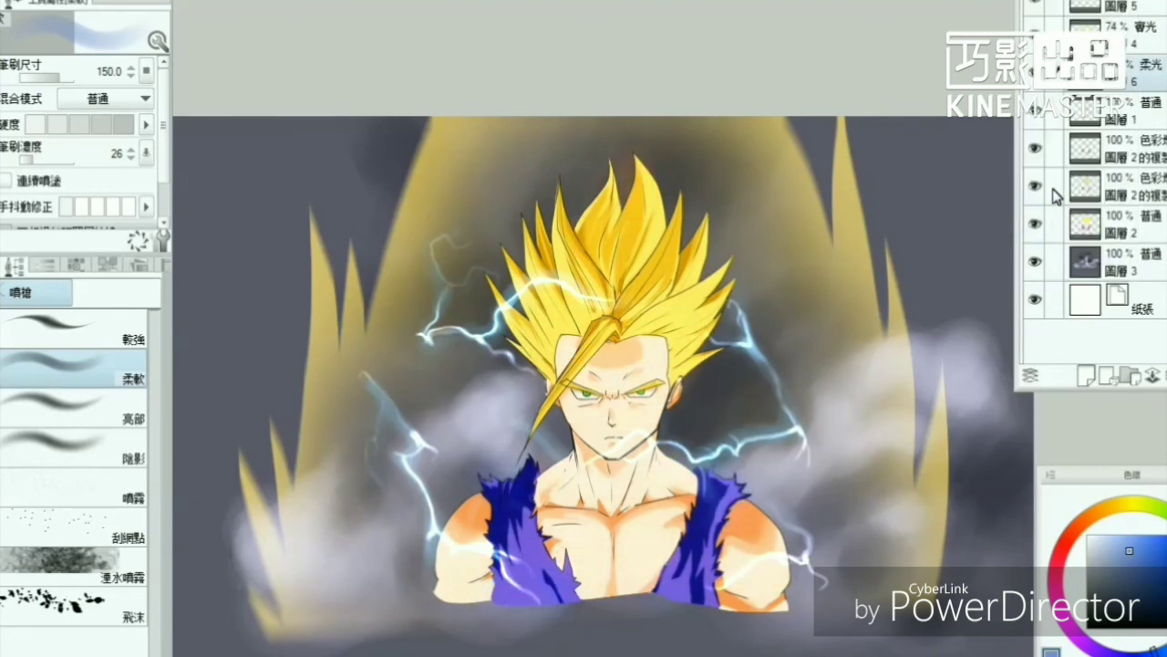
{"action": "left_click", "coordinate": [1150, 65]}
{"action": "left_click", "coordinate": [1057, 23]}
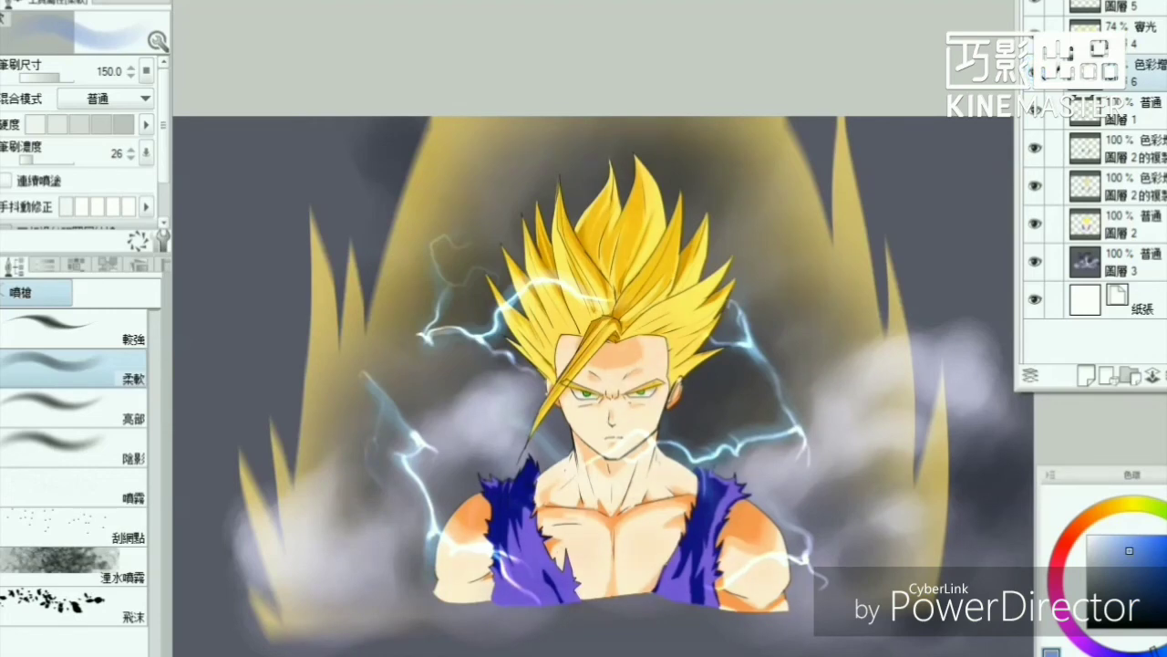
Step: Try to erase part of layer 6's tint from the forehead with the soft eraser at size 170
{"action": "scroll", "coordinate": [503, 326], "scroll_direction": "up", "scroll_amount": 2}
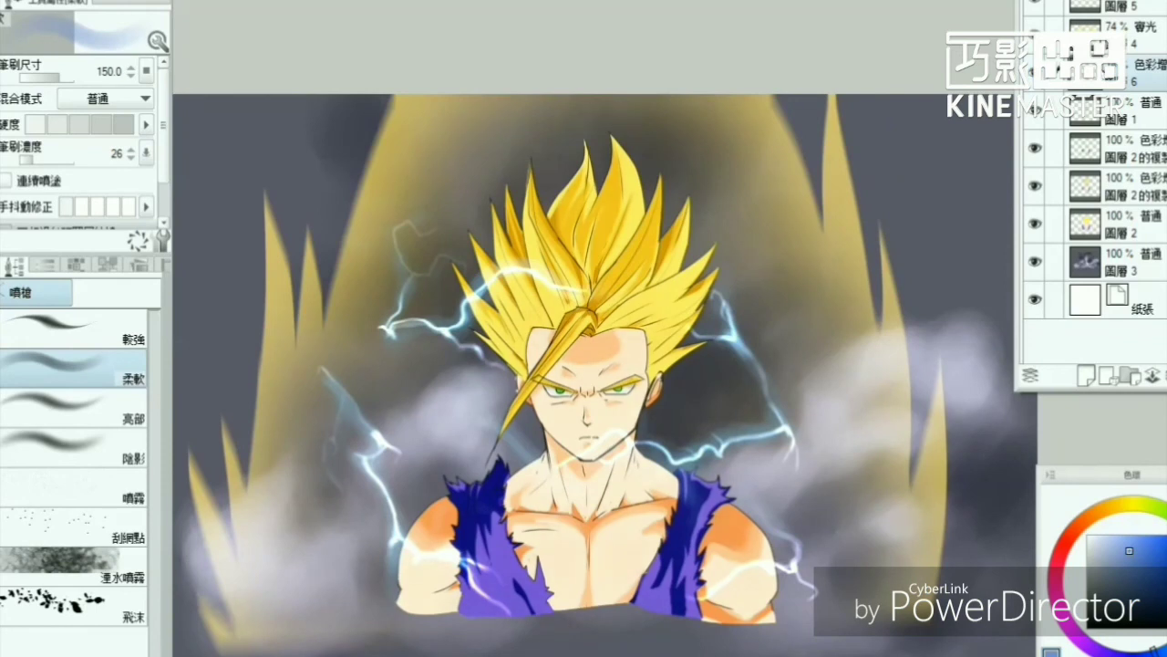
{"action": "key", "text": "e"}
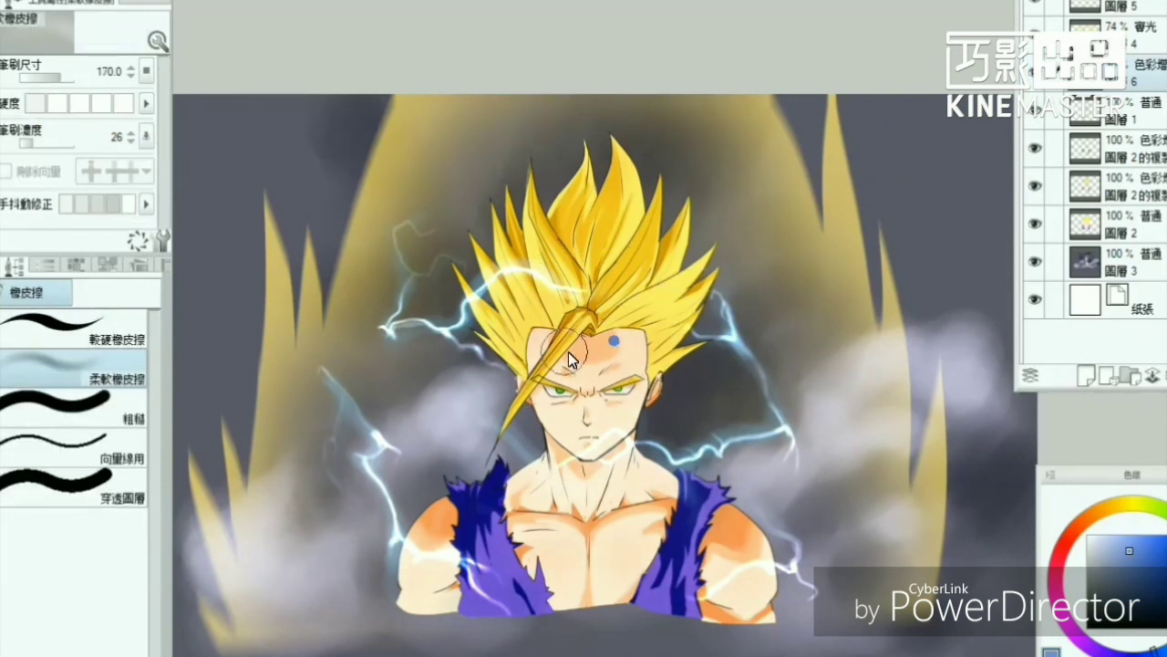
{"action": "key", "text": "ctrl+z"}
Step: Merge all the artwork's layers into the single layer 6
{"action": "right_click", "coordinate": [1154, 50]}
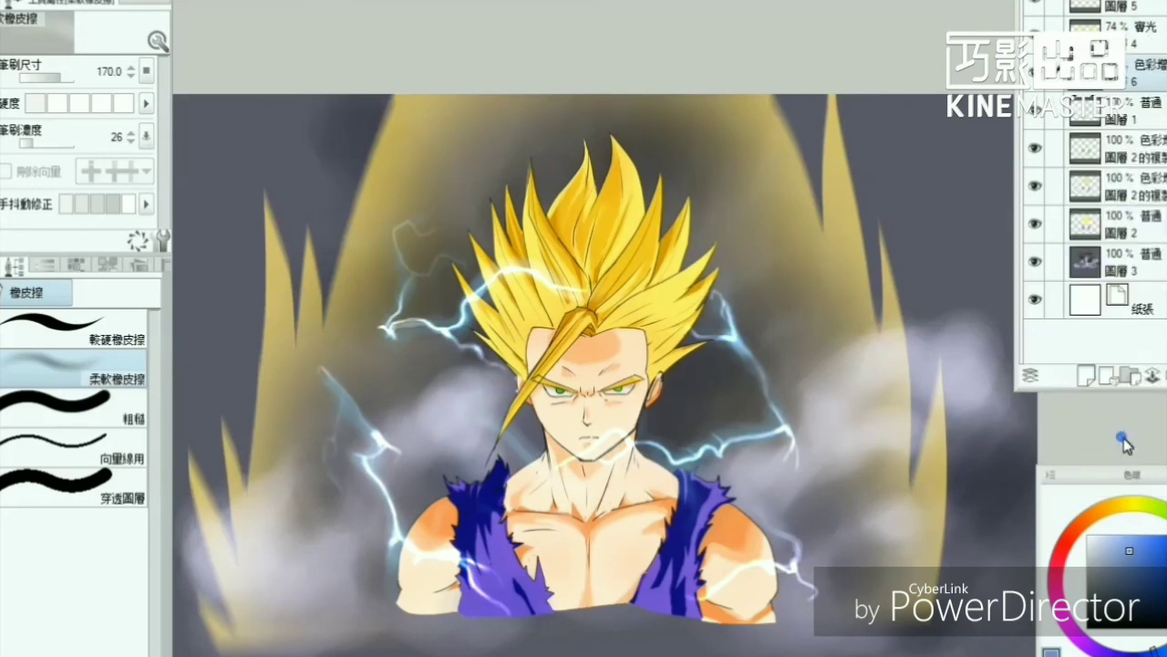
Step: Crop the canvas to 2430 × 1858 px around the fighter
{"action": "key", "text": "alt+f"}
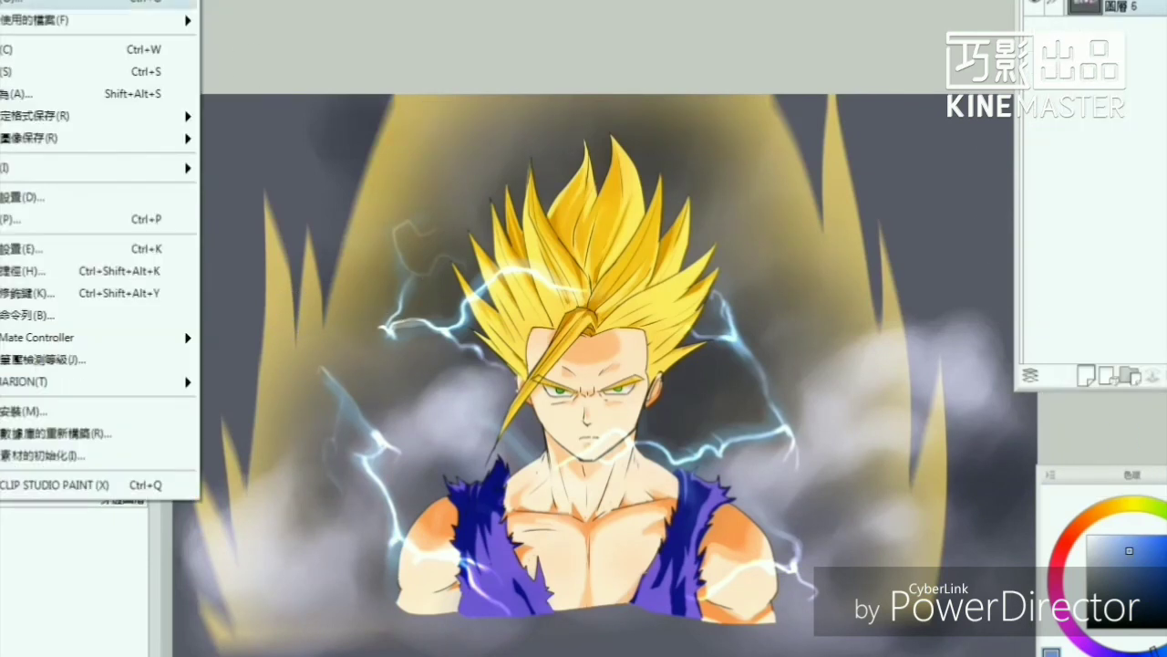
{"action": "key", "text": "Right"}
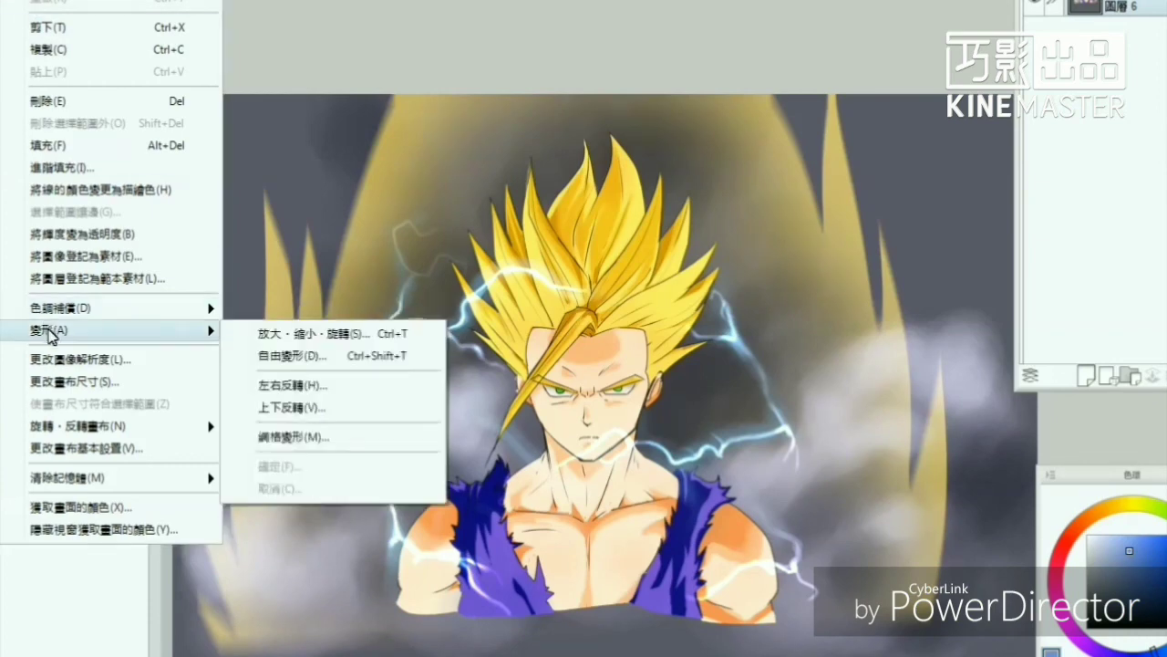
{"action": "left_click", "coordinate": [60, 383]}
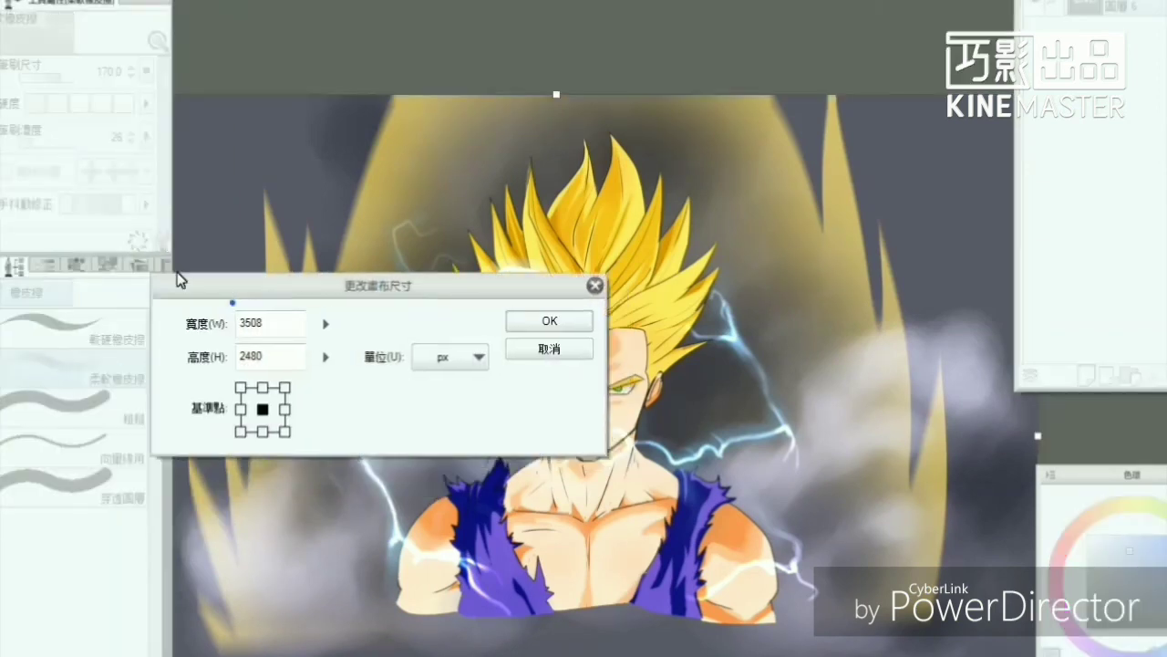
{"action": "left_click", "coordinate": [109, 313]}
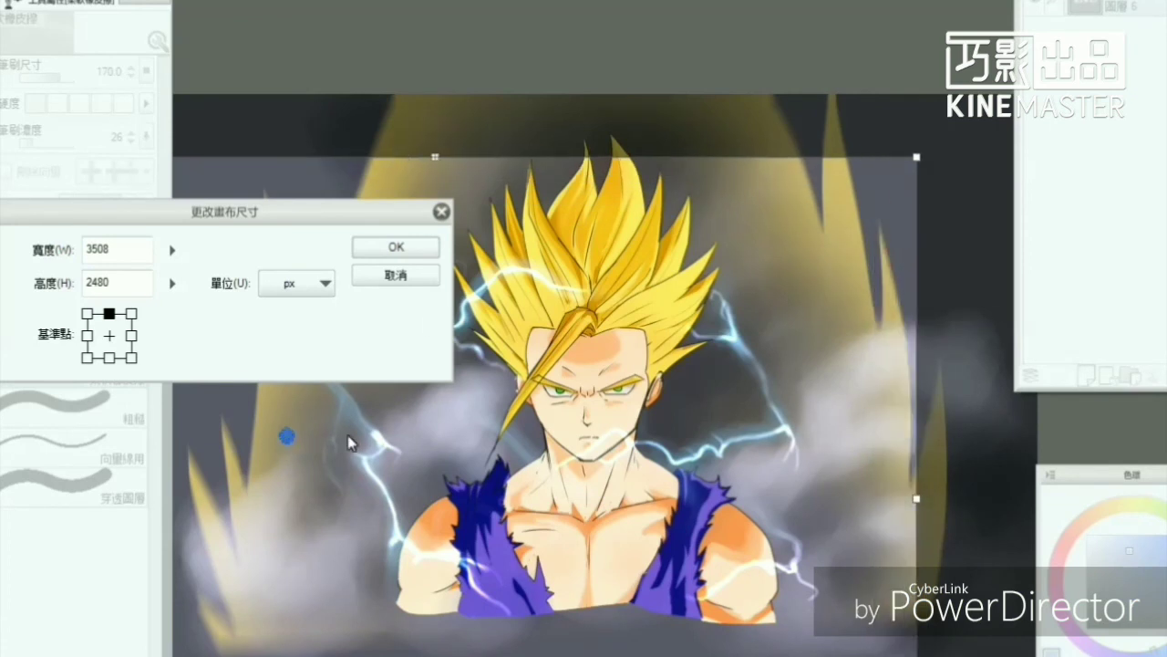
{"action": "mouse_move", "coordinate": [802, 234]}
{"action": "left_mouse_down"}
{"action": "mouse_move", "coordinate": [320, 461]}
{"action": "mouse_move", "coordinate": [563, 311]}
{"action": "mouse_move", "coordinate": [557, 276]}
{"action": "mouse_move", "coordinate": [513, 246]}
{"action": "mouse_move", "coordinate": [536, 154]}
{"action": "mouse_move", "coordinate": [514, 153]}
{"action": "left_mouse_up"}
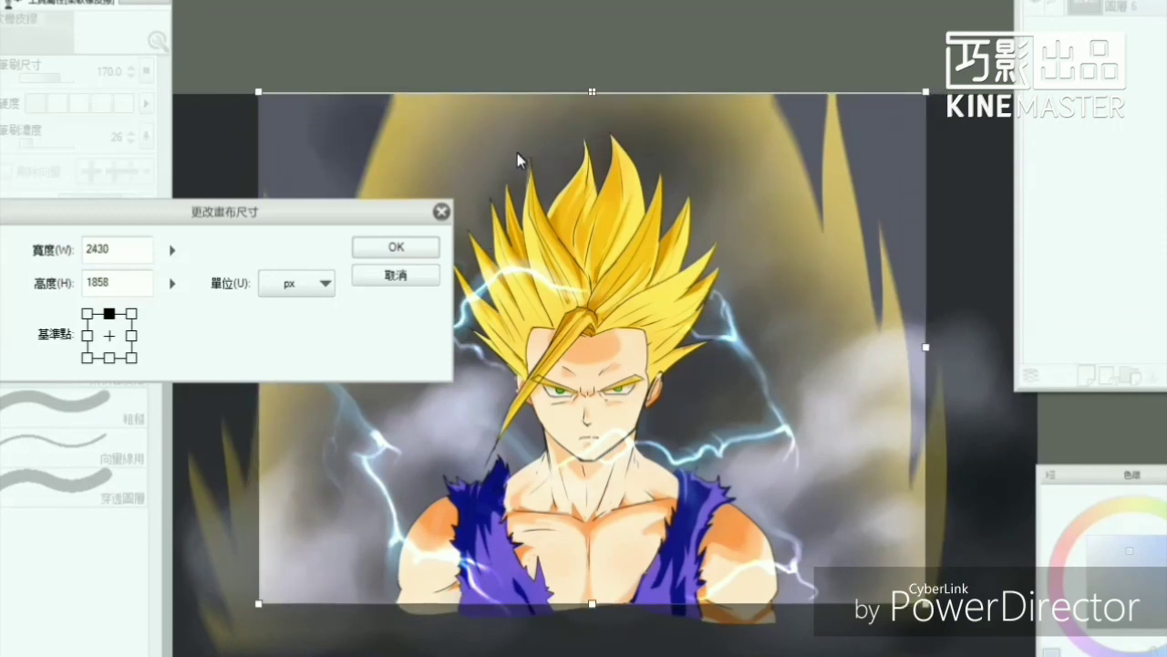
{"action": "left_click", "coordinate": [110, 335]}
{"action": "left_click", "coordinate": [374, 256]}
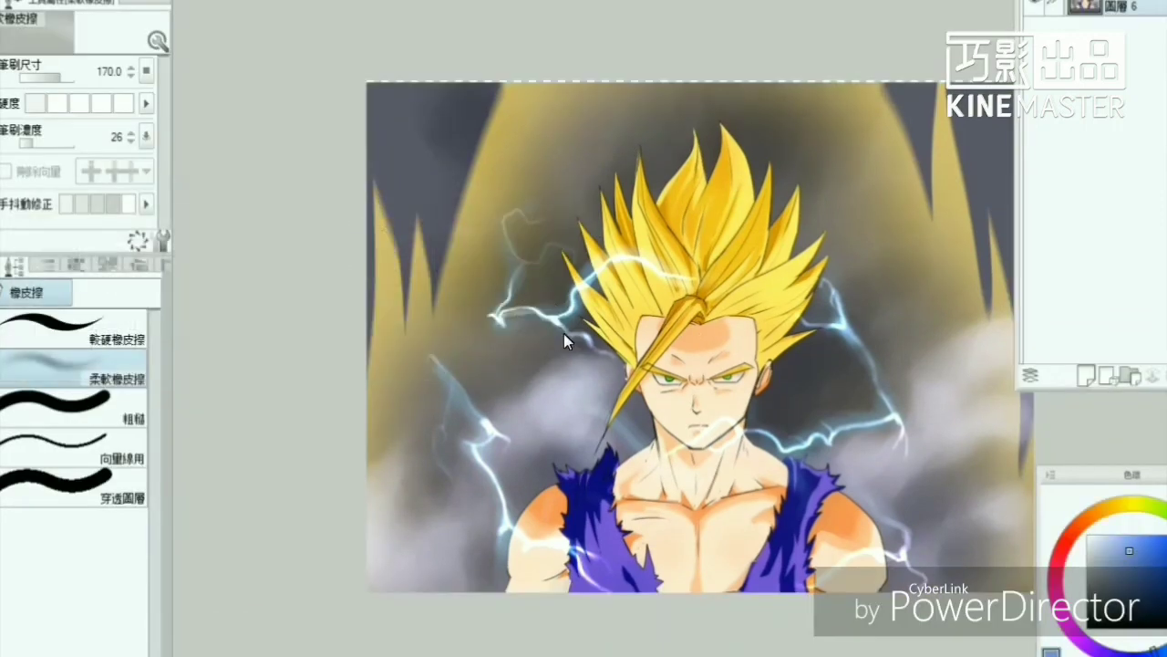
{"action": "key", "text": "ctrl+t"}
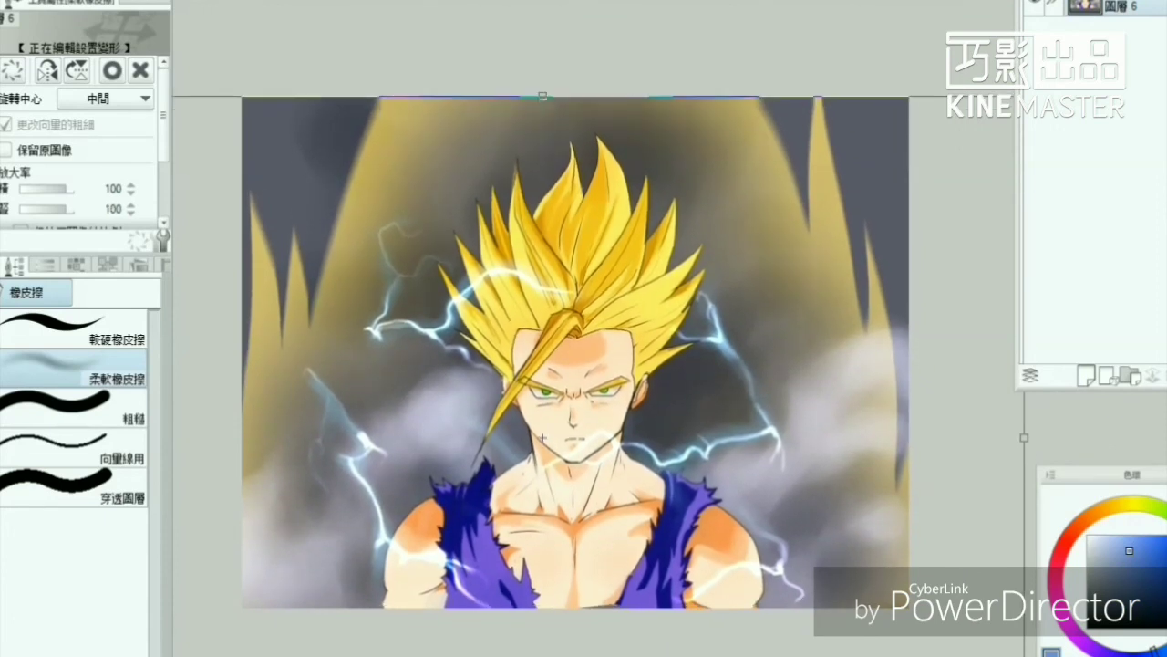
{"action": "key", "text": "Return"}
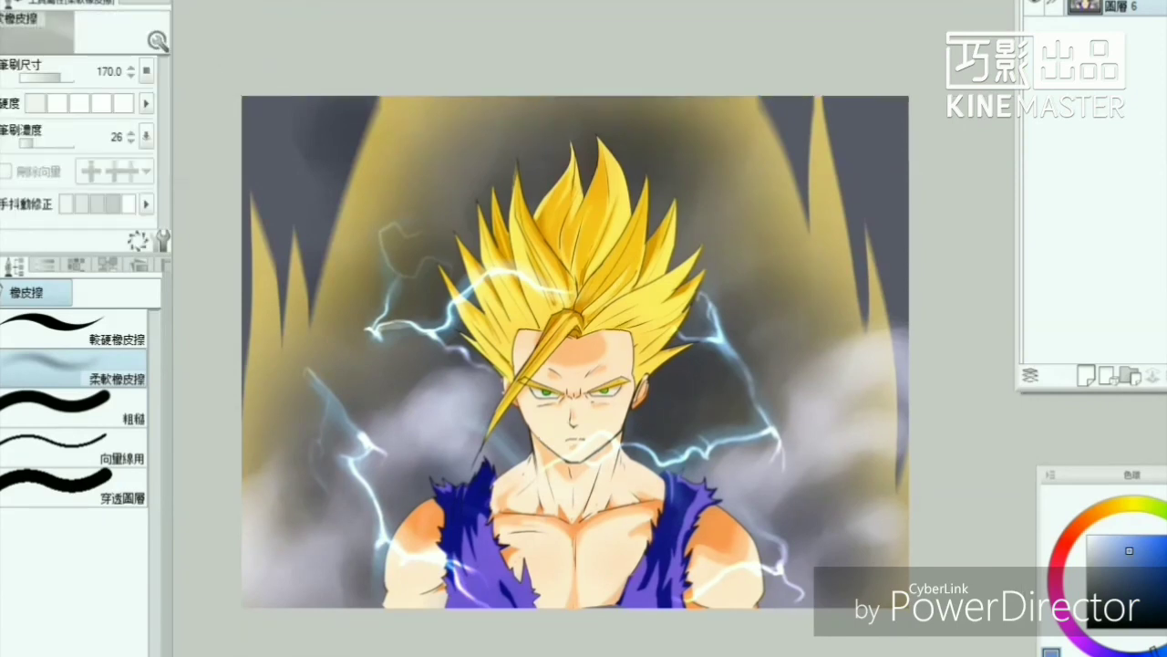
Step: Undo the canvas crop and crop around the fighter again, slightly tighter along the canvas's upper edge
{"action": "scroll", "coordinate": [365, 274], "scroll_direction": "down", "scroll_amount": 3}
{"action": "scroll", "coordinate": [361, 276], "scroll_direction": "up", "scroll_amount": 2}
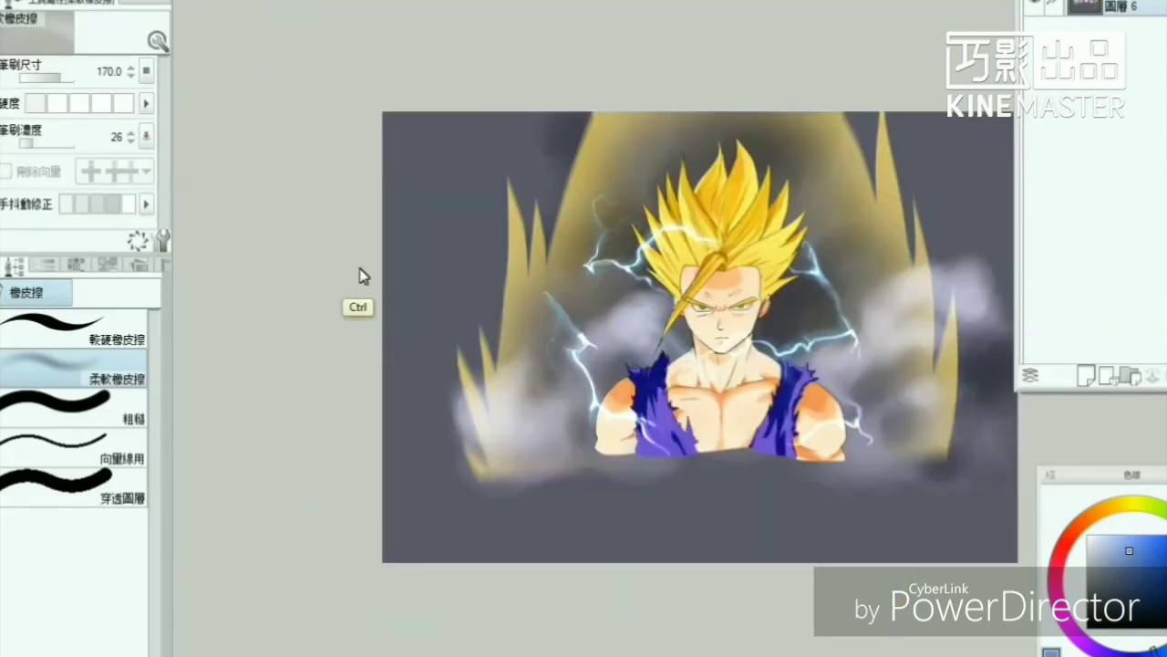
{"action": "scroll", "coordinate": [360, 275], "scroll_direction": "down", "scroll_amount": 1}
{"action": "left_click", "coordinate": [37, 5]}
{"action": "left_click", "coordinate": [91, 356]}
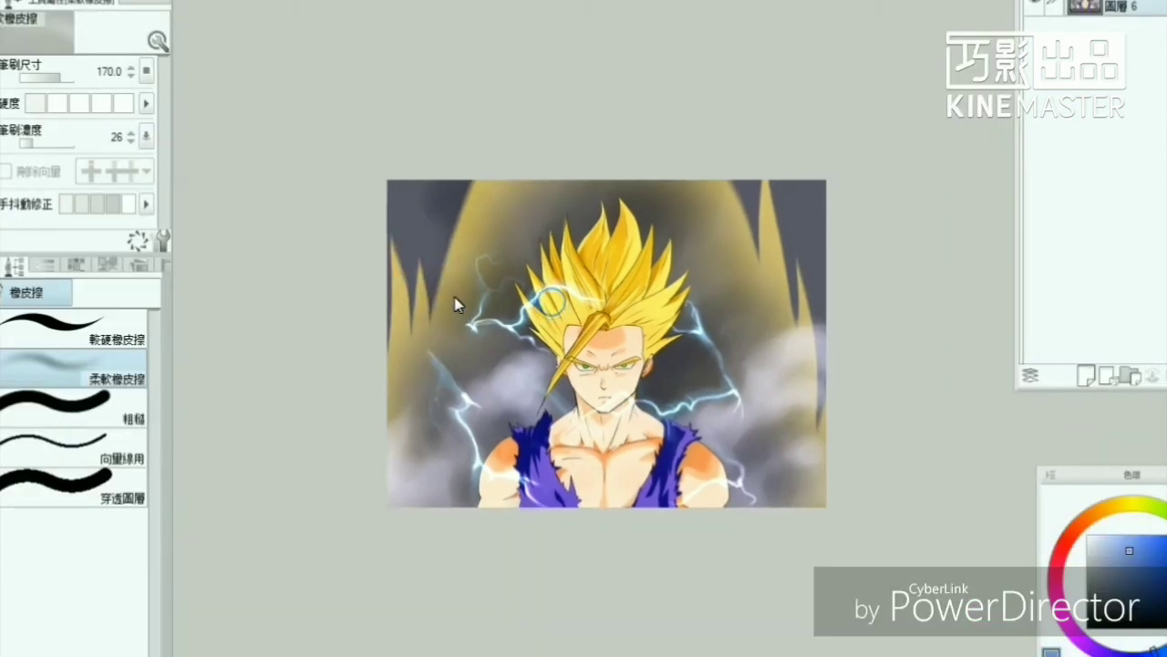
Step: Hide the tool palettes and enlarge the cropped artwork to review the whole illustration
{"action": "key", "text": "Tab"}
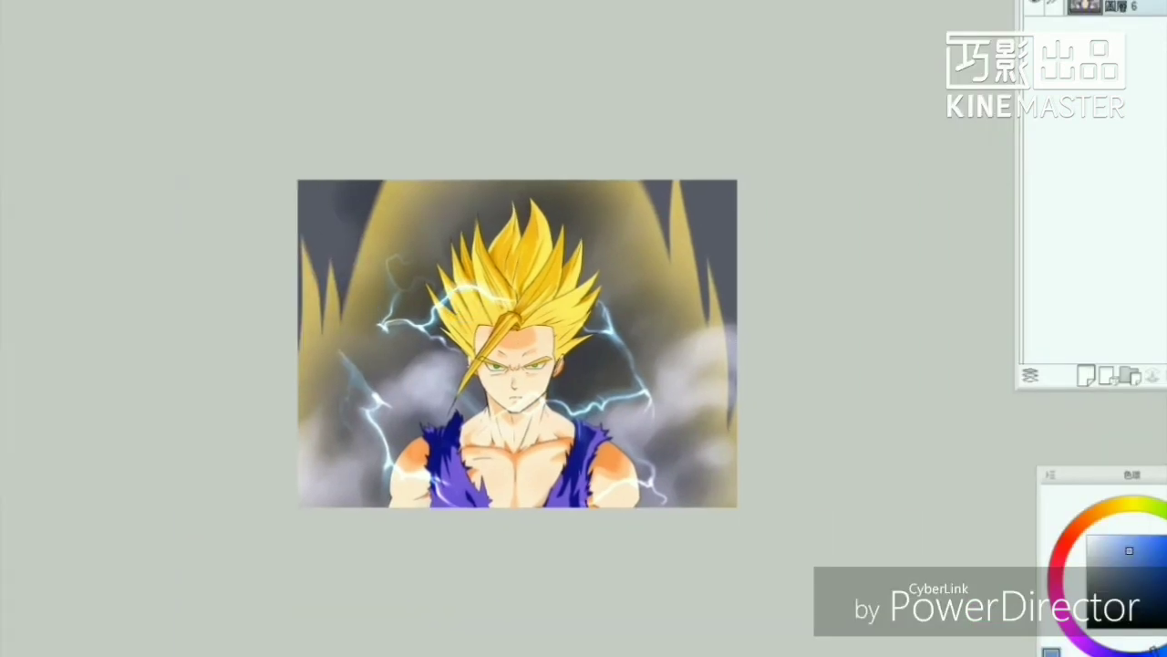
{"action": "scroll", "coordinate": [391, 292], "scroll_direction": "up", "scroll_amount": 2}
{"action": "left_click_drag", "start_coordinate": [391, 260], "coordinate": [320, 210]}
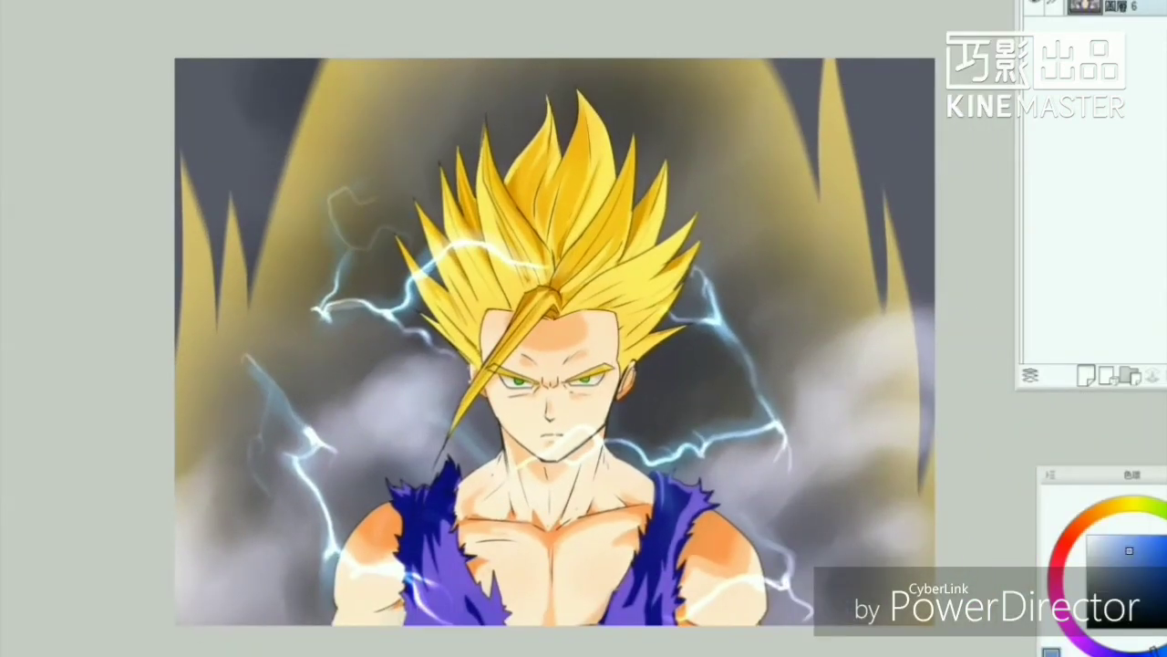